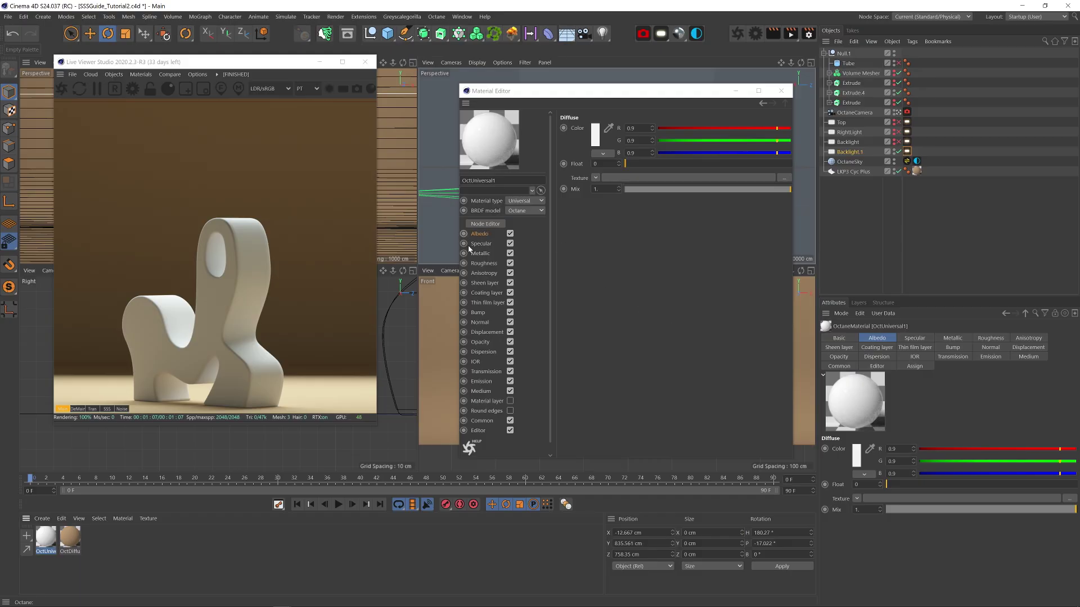
Show OctUniversal1's Transmission and Medium channels, then check that the Octane render kernel is Pathtracing.
click(486, 371)
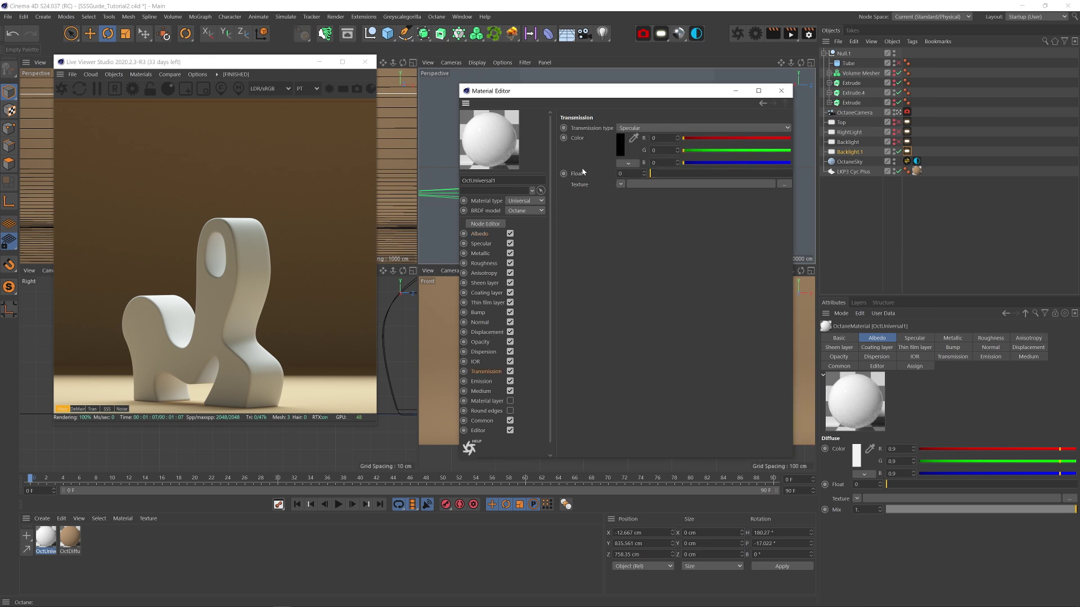
click(481, 391)
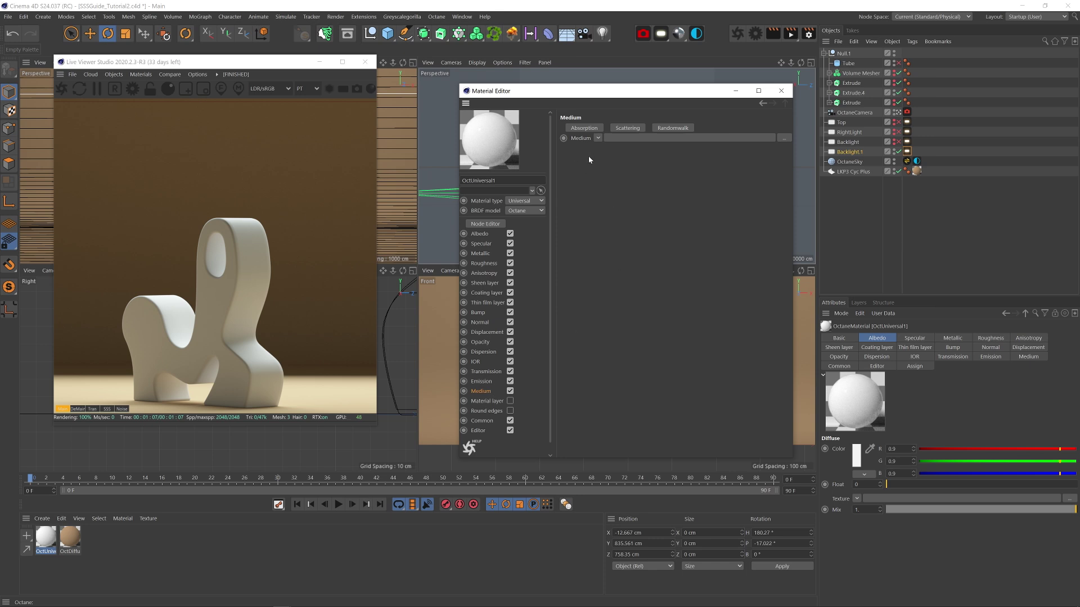
click(755, 34)
drag(142, 9, 241, 23)
click(139, 58)
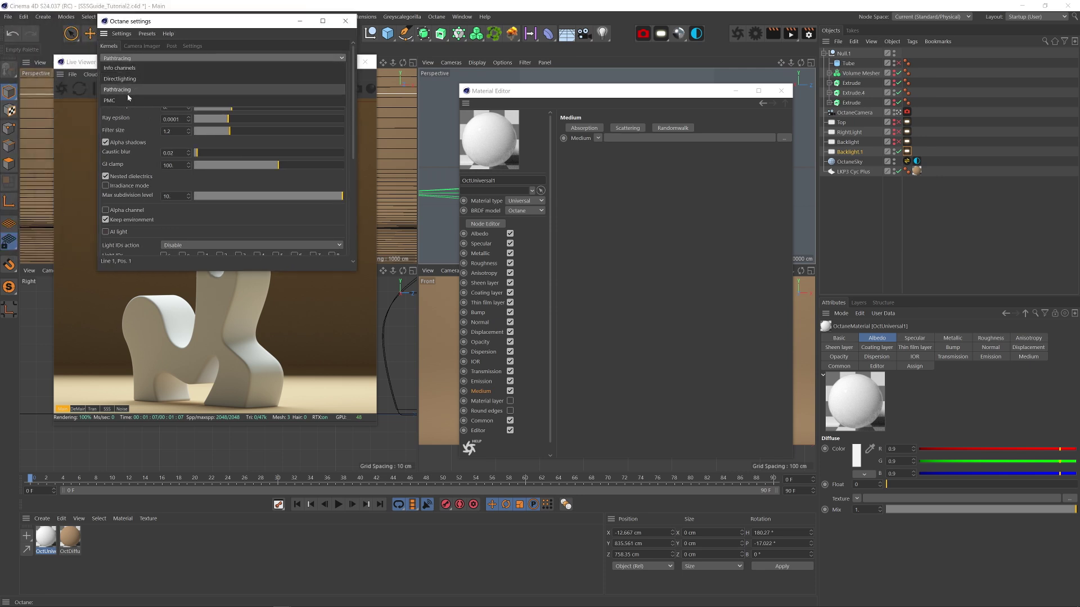
click(122, 59)
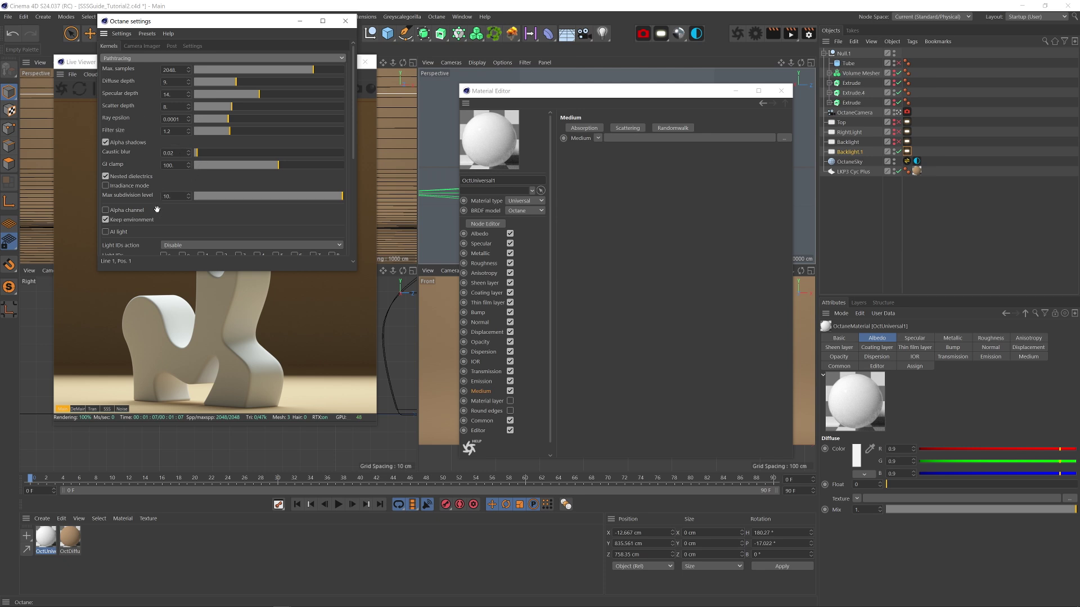
Review the Octane Imager and Denoiser settings, then close the render settings.
scroll(161, 219, down, 5)
scroll(167, 229, up, 5)
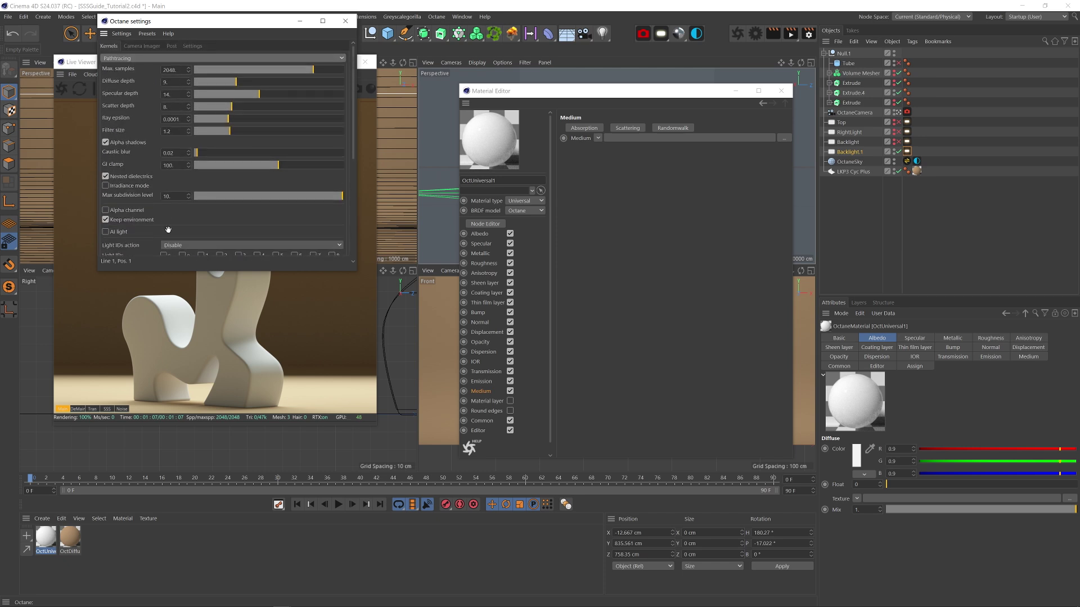
click(141, 46)
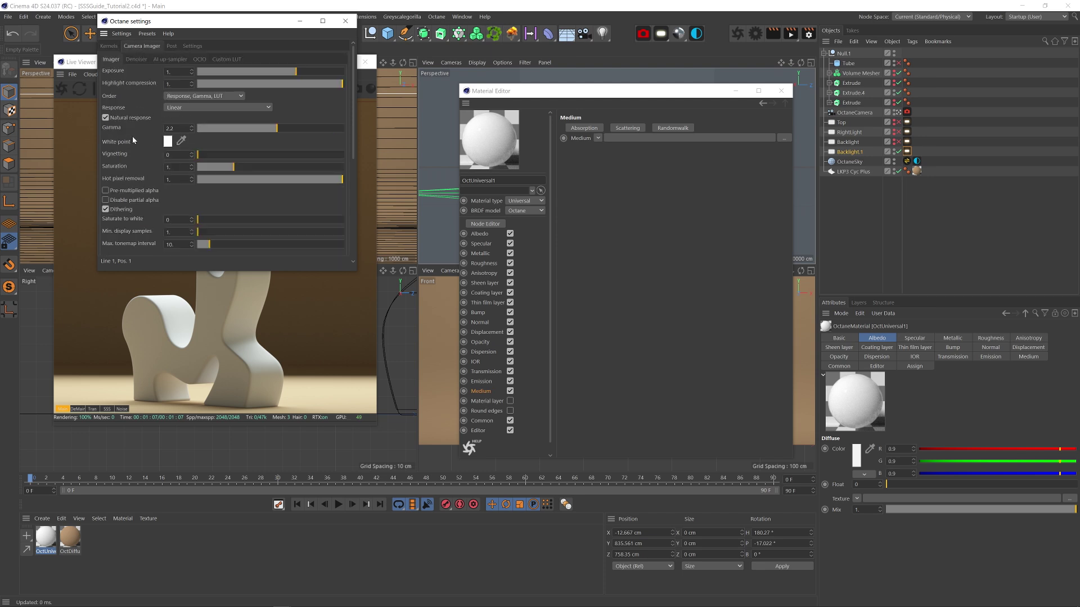
click(137, 60)
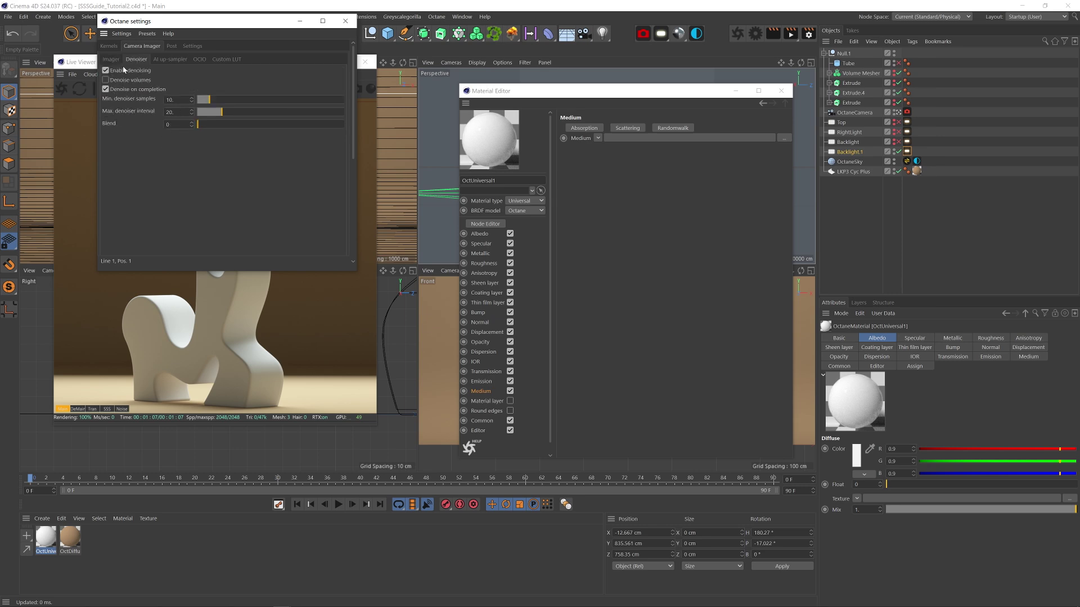
click(345, 21)
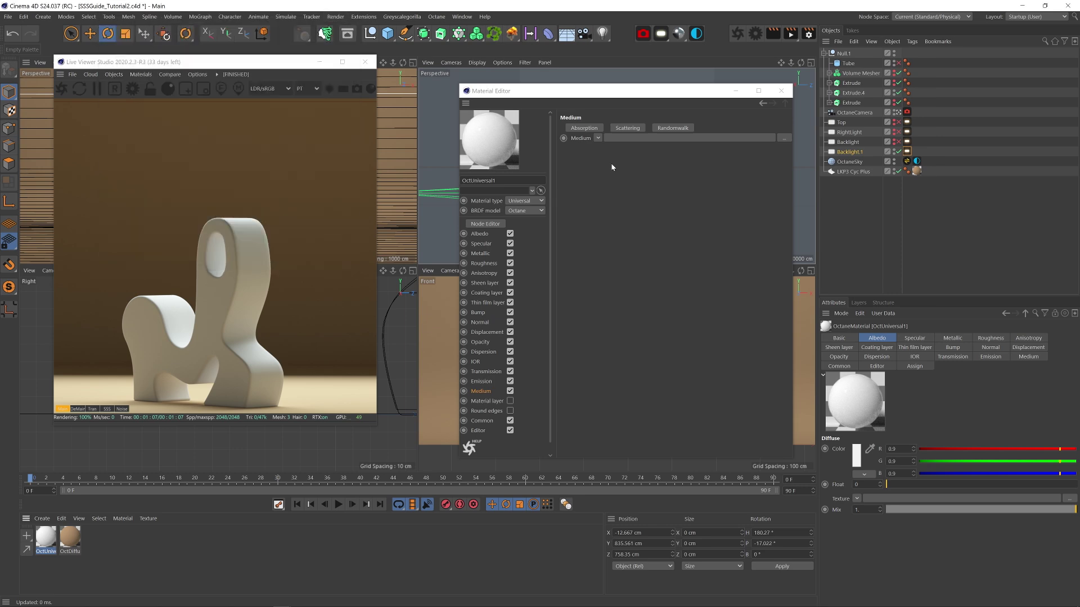
Close the Material Editor, undo the stray camera orbits, and move the render preview to the upper left.
click(781, 92)
key(2)
key(3)
drag(618, 169, 666, 204)
drag(214, 62, 562, 102)
drag(253, 191, 95, 221)
key(ctrl+shift+z)
key(ctrl+shift+z)
key(ctrl+shift+z)
key(ctrl+shift+z)
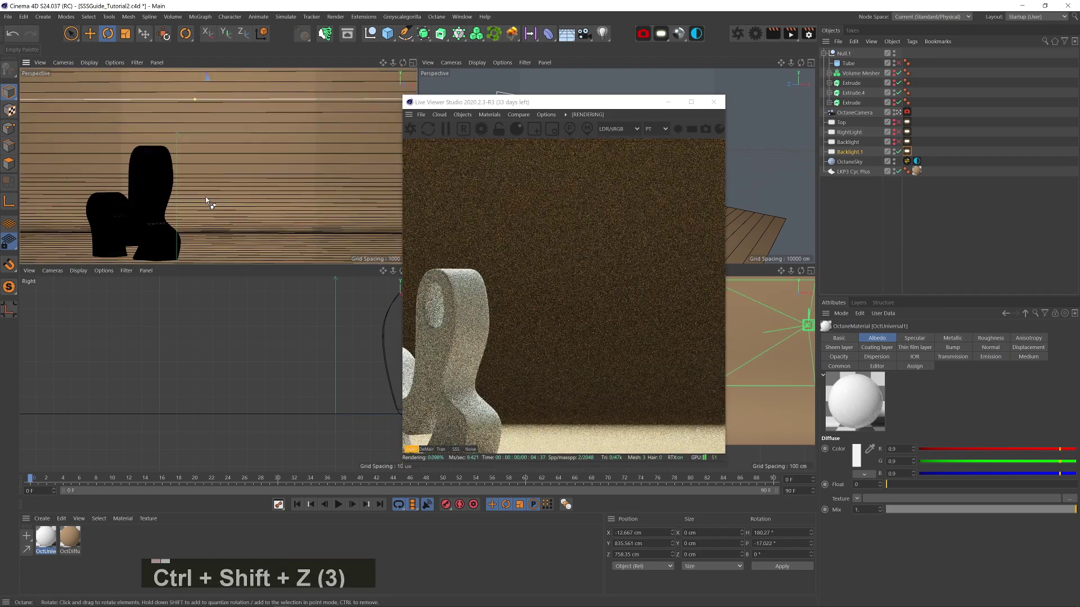
drag(562, 102, 261, 72)
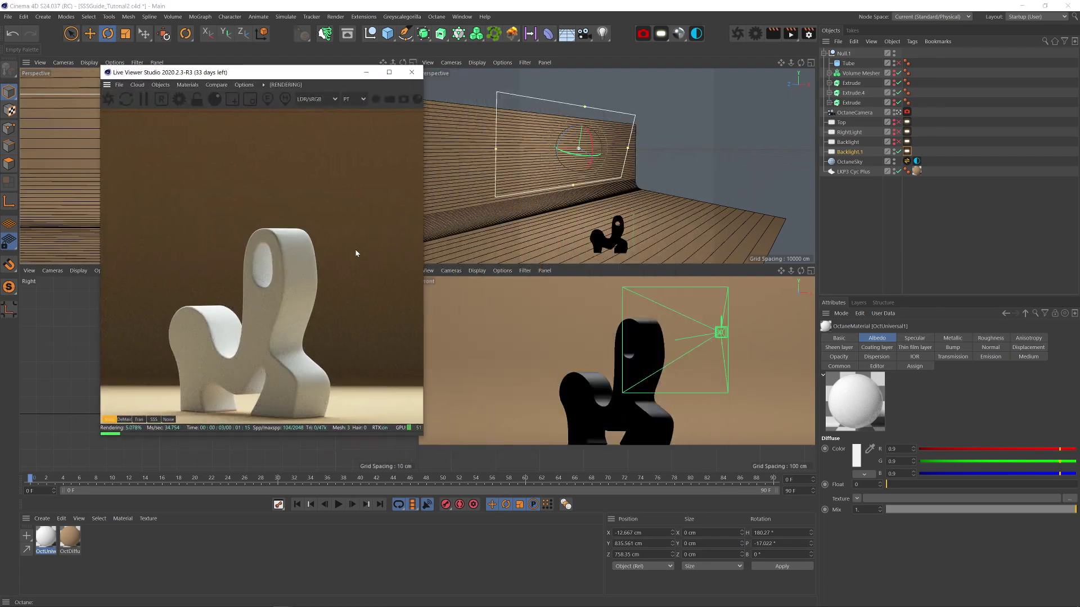
Open OctUniversal1 in the Node Editor, briefly try the Specular type, then keep Universal.
double_click(46, 537)
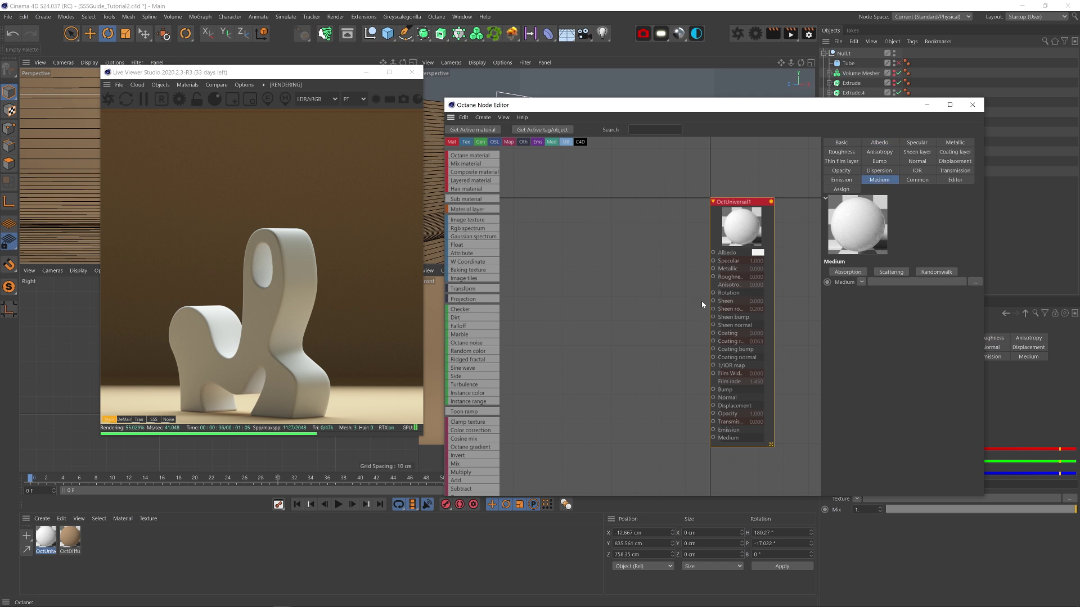
click(841, 144)
click(900, 296)
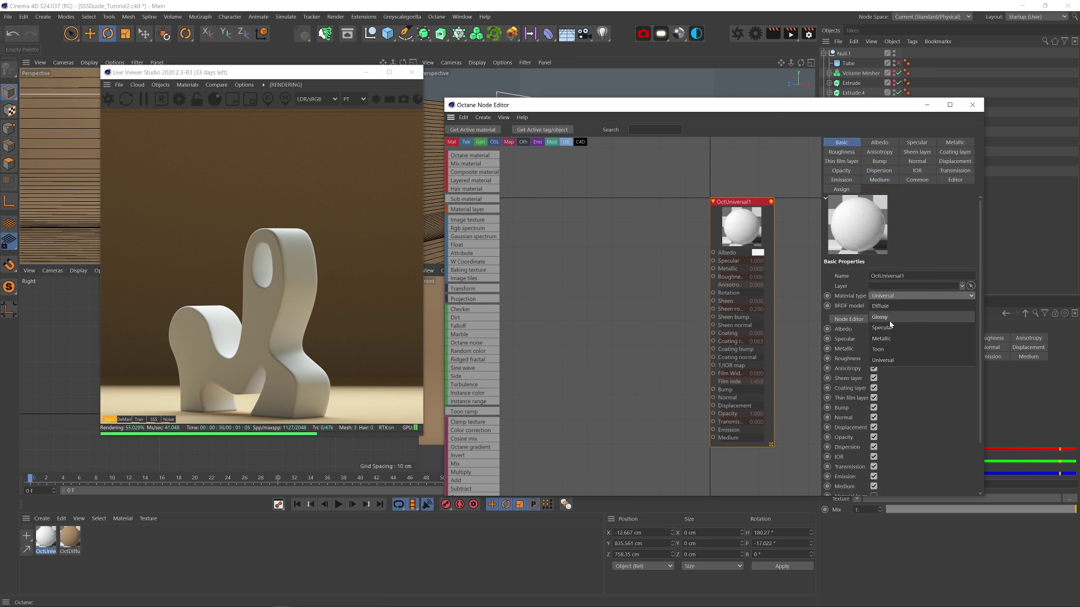
click(874, 302)
click(922, 278)
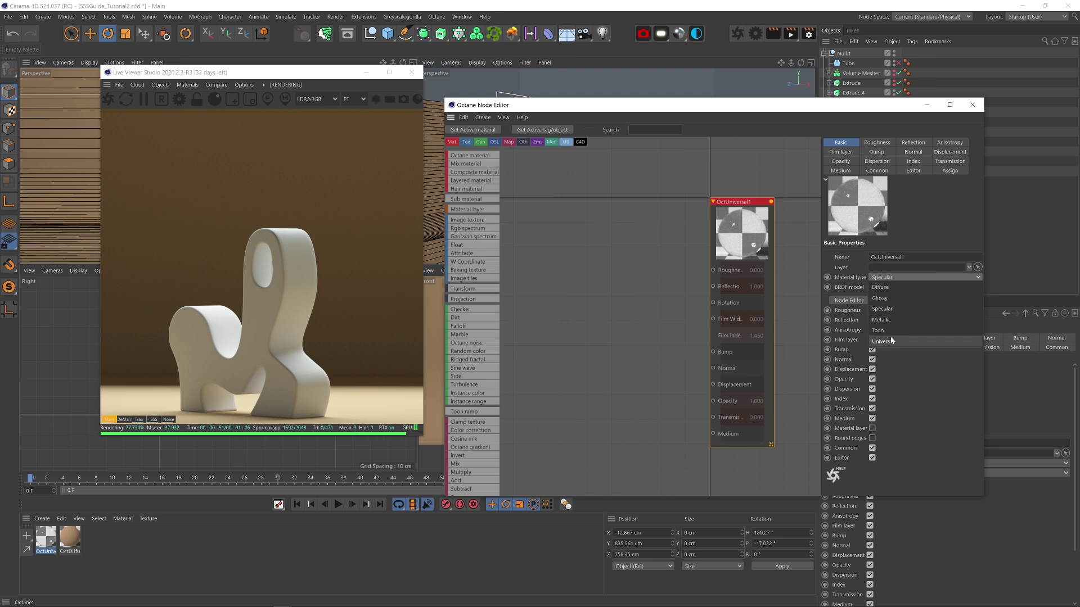
click(923, 341)
Set Transmission to 1 and enable Fake shadows in the Common settings.
click(954, 170)
drag(915, 317, 981, 318)
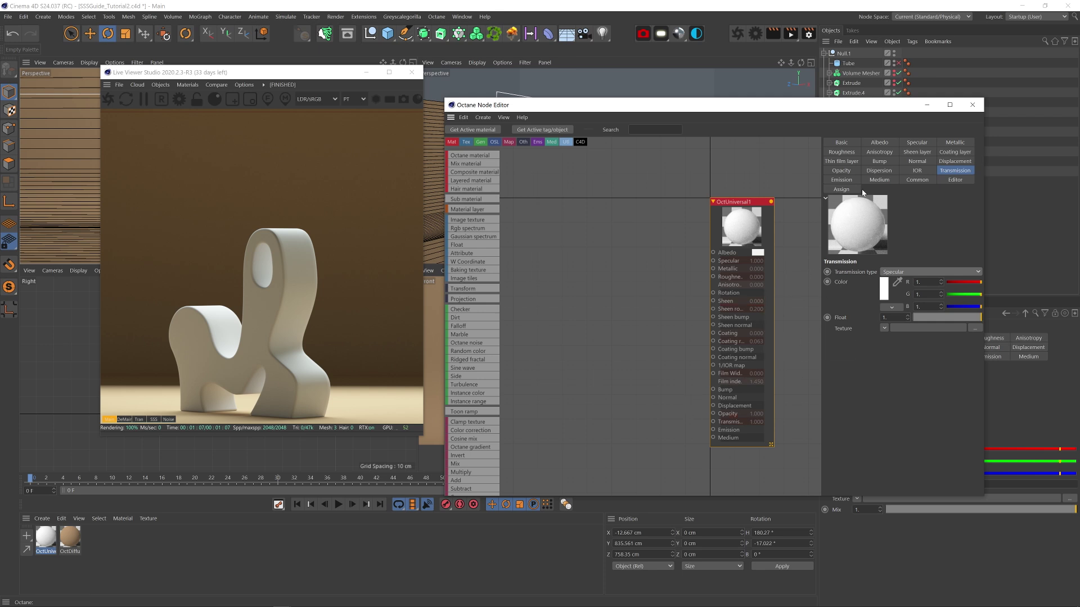
click(908, 180)
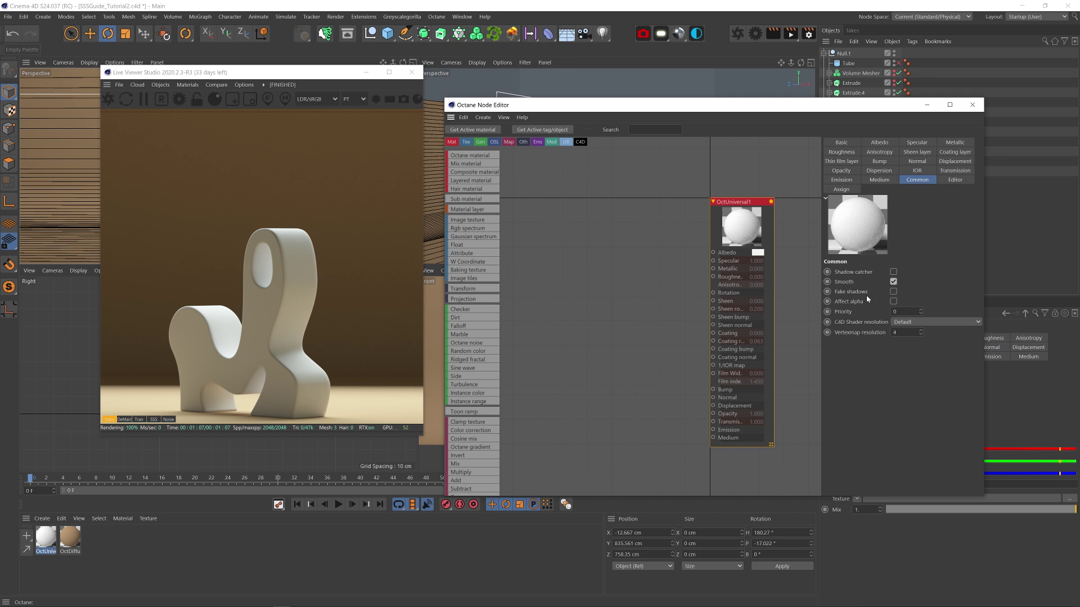
click(893, 292)
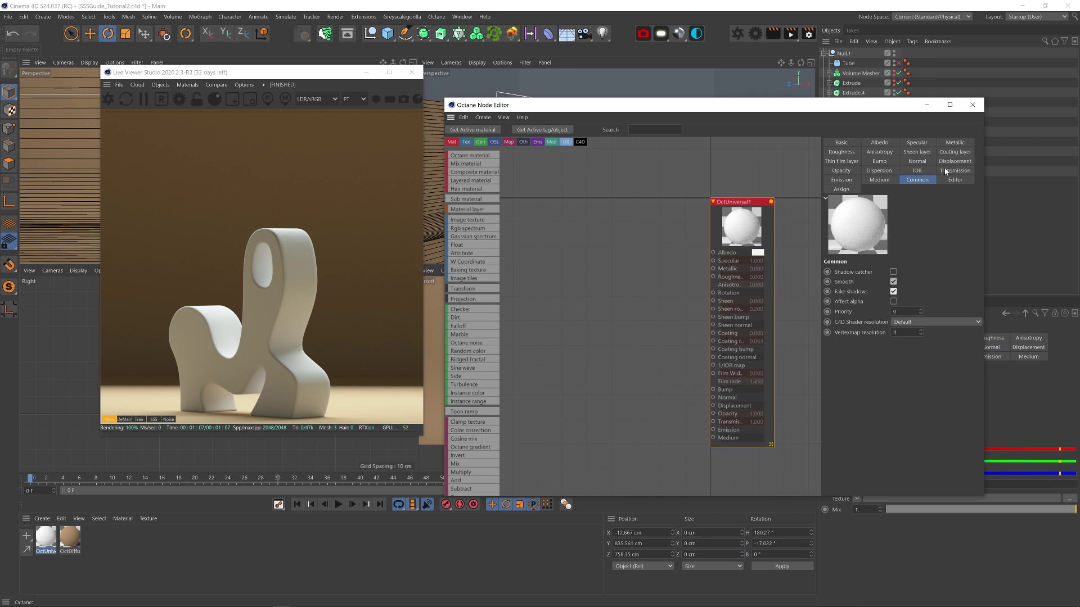
Apply OctUniversal1 to the sculpture, set its Albedo to black (0, 0, 0), and show the Medium settings.
drag(52, 541, 264, 298)
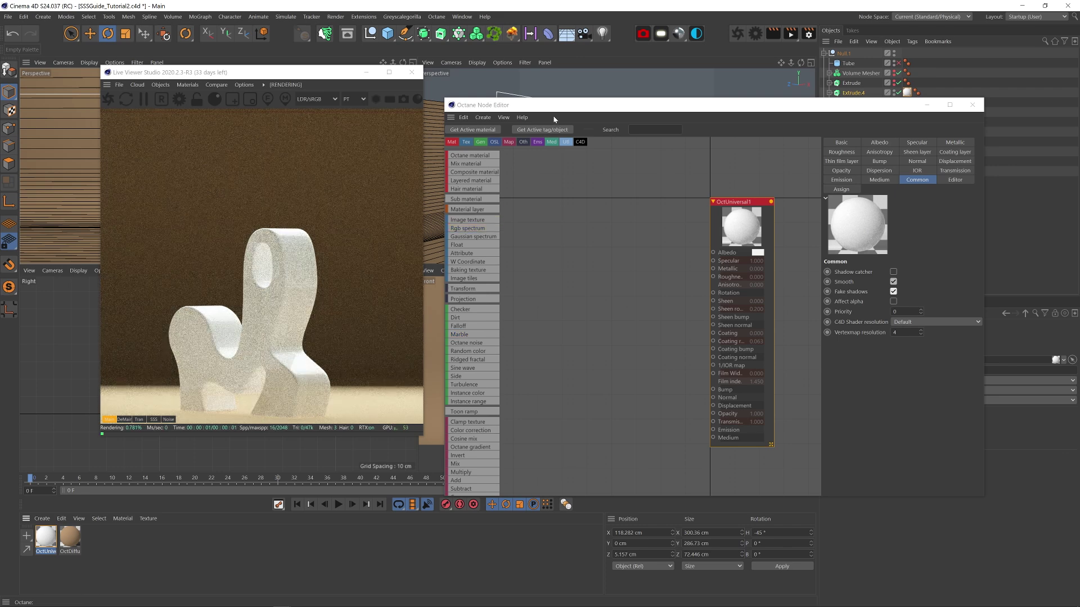
click(879, 143)
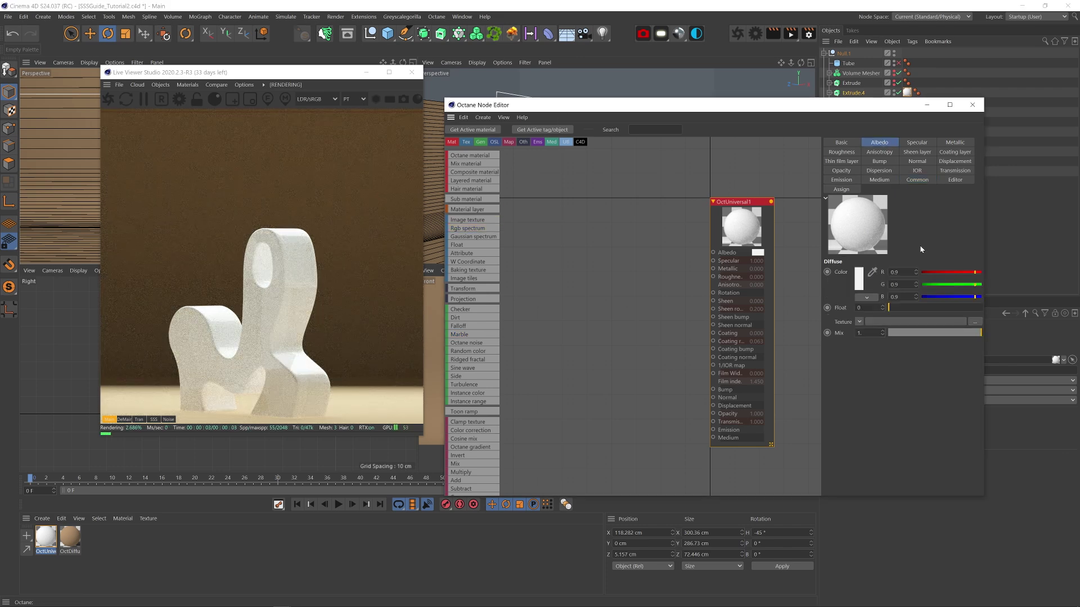
click(866, 291)
drag(866, 300, 800, 300)
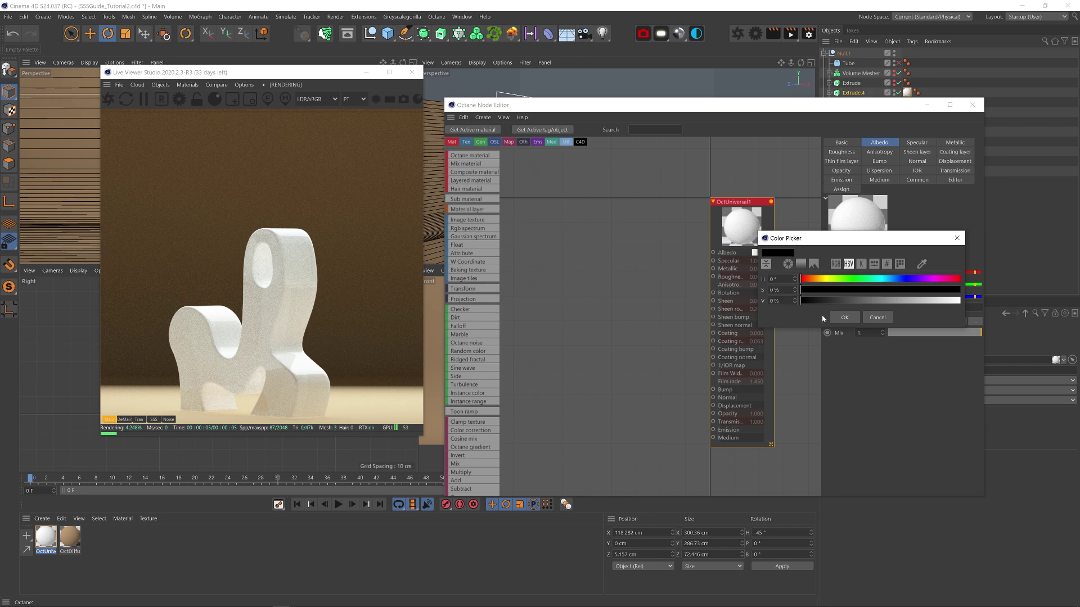
click(845, 318)
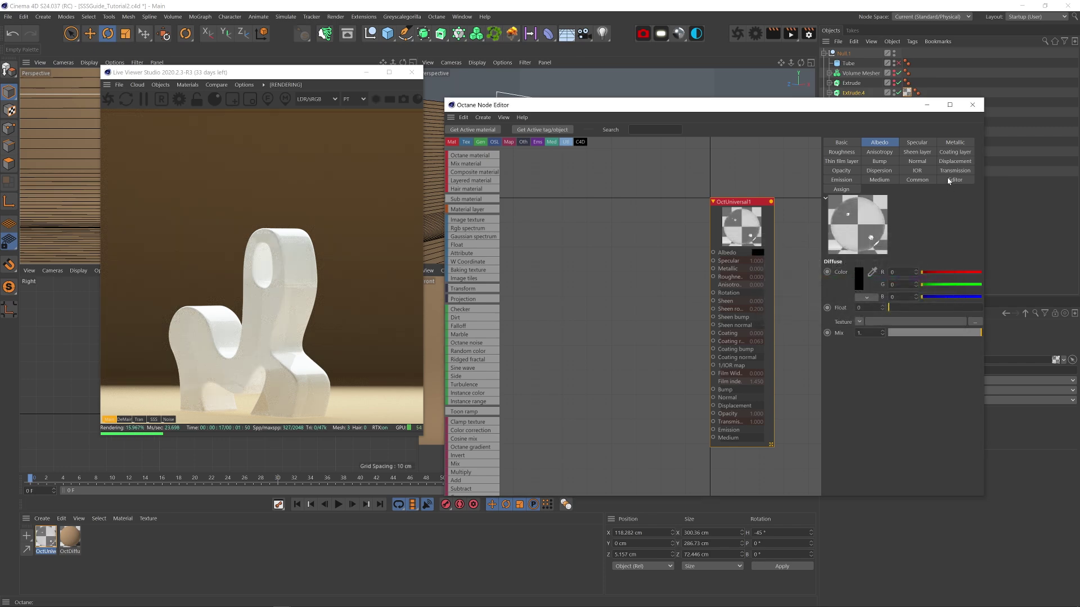
click(880, 180)
drag(229, 73, 172, 75)
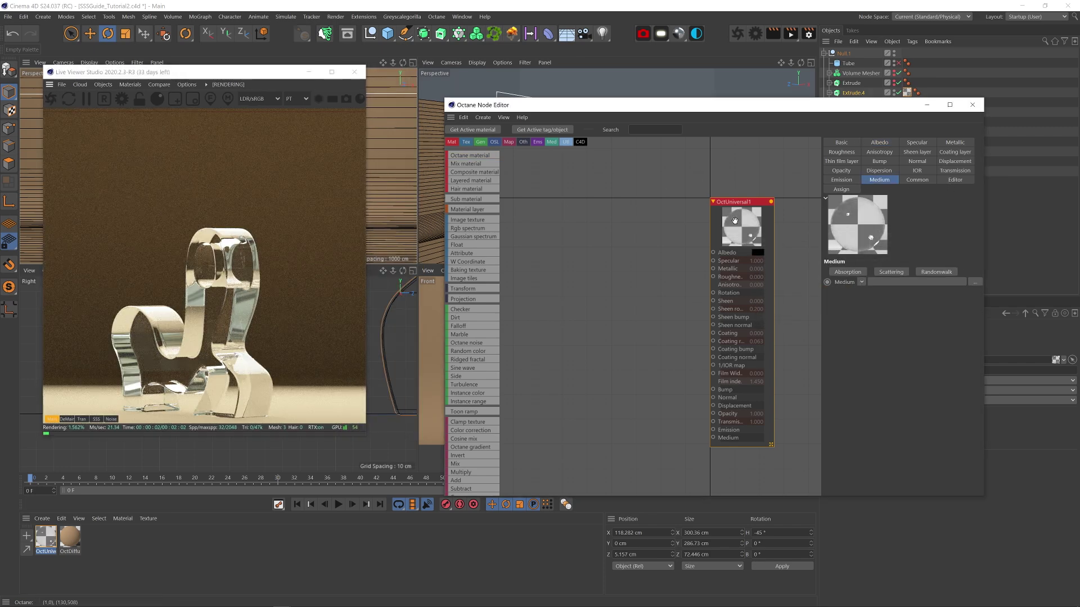
Add an Absorption Medium to OctUniversal1's Medium and show its settings.
click(847, 273)
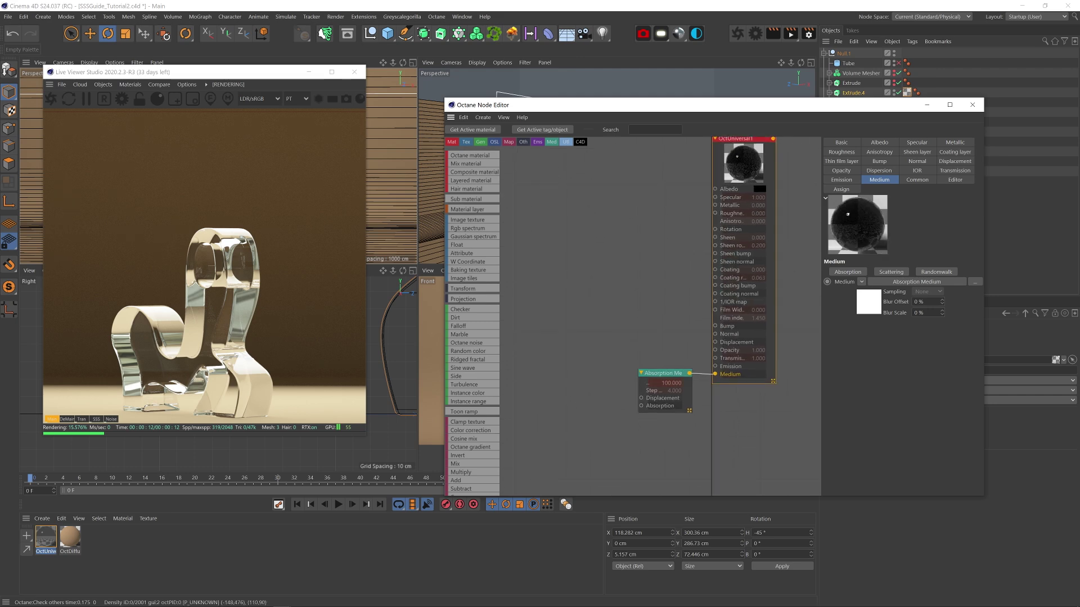
click(659, 373)
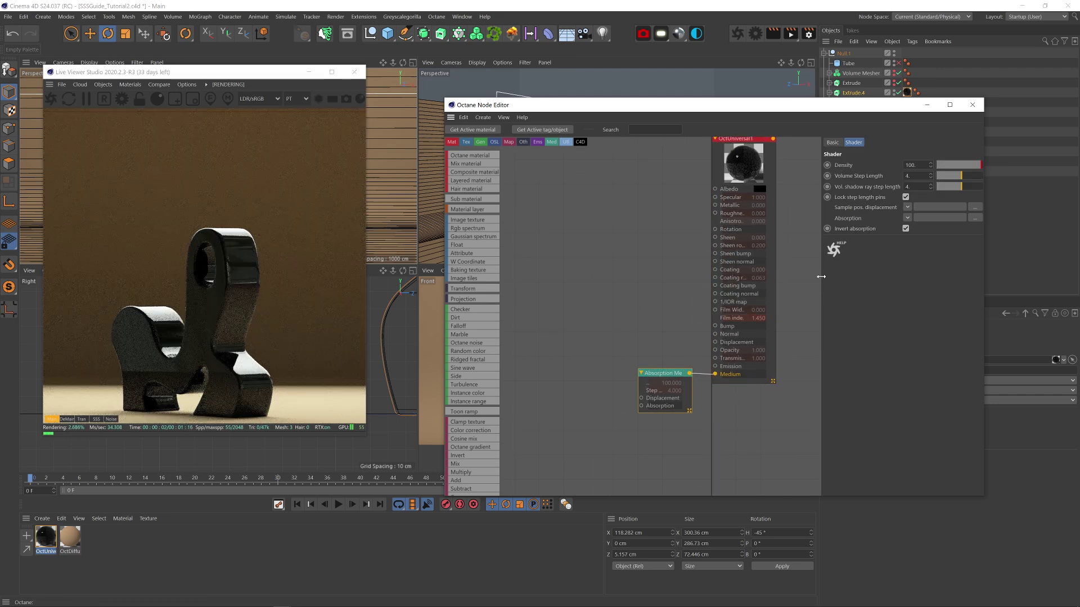
drag(822, 279, 773, 284)
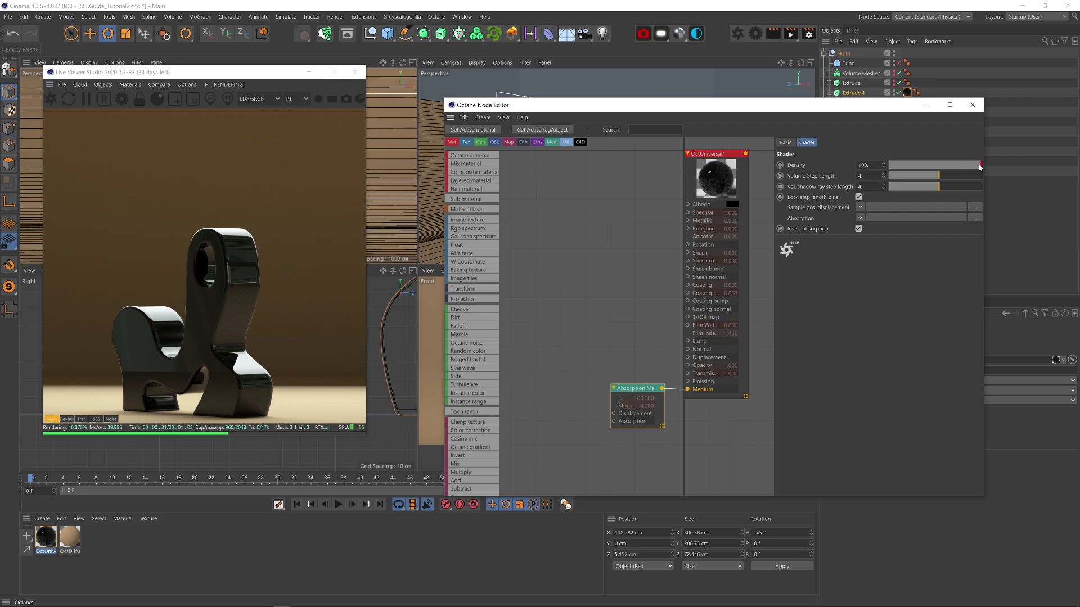
Test absorption densities of 1.25, 20 and 5, then set the density to 100.
drag(978, 167, 1005, 166)
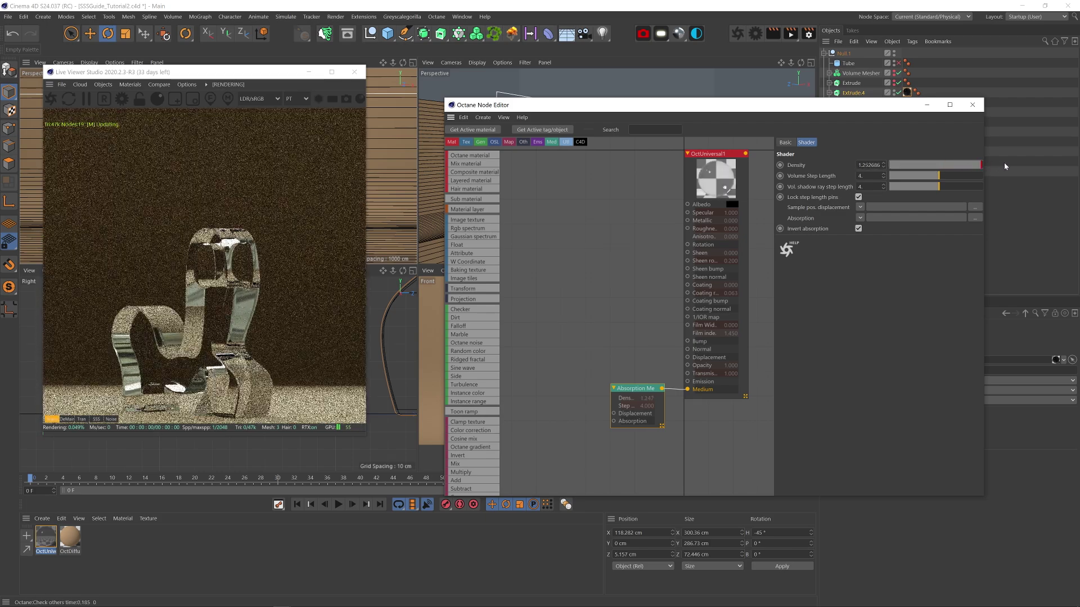
click(869, 165)
text(20)
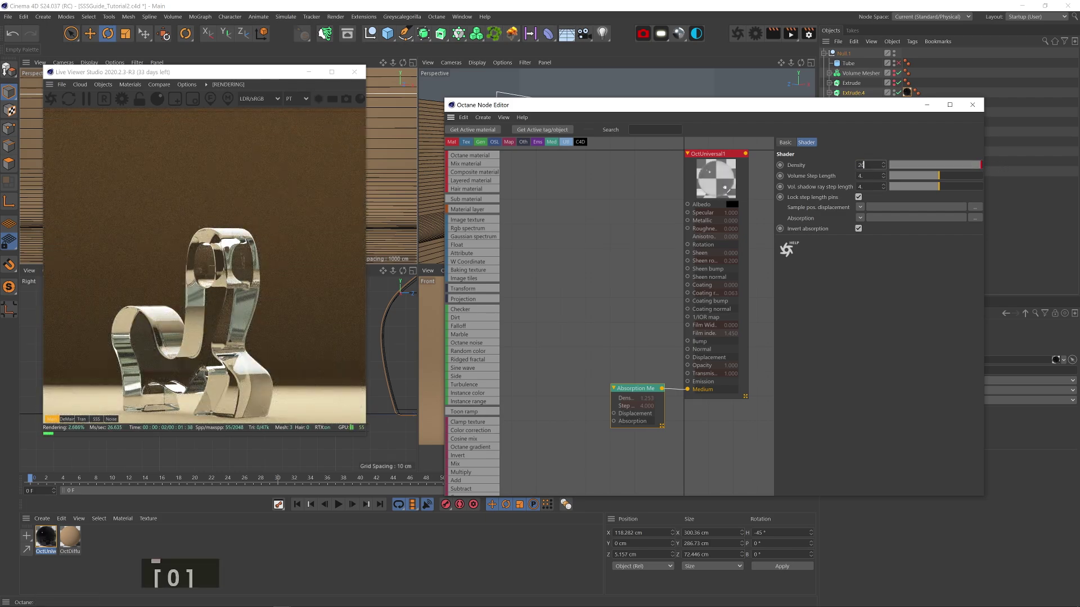
key(Return)
text(5)
key(Return)
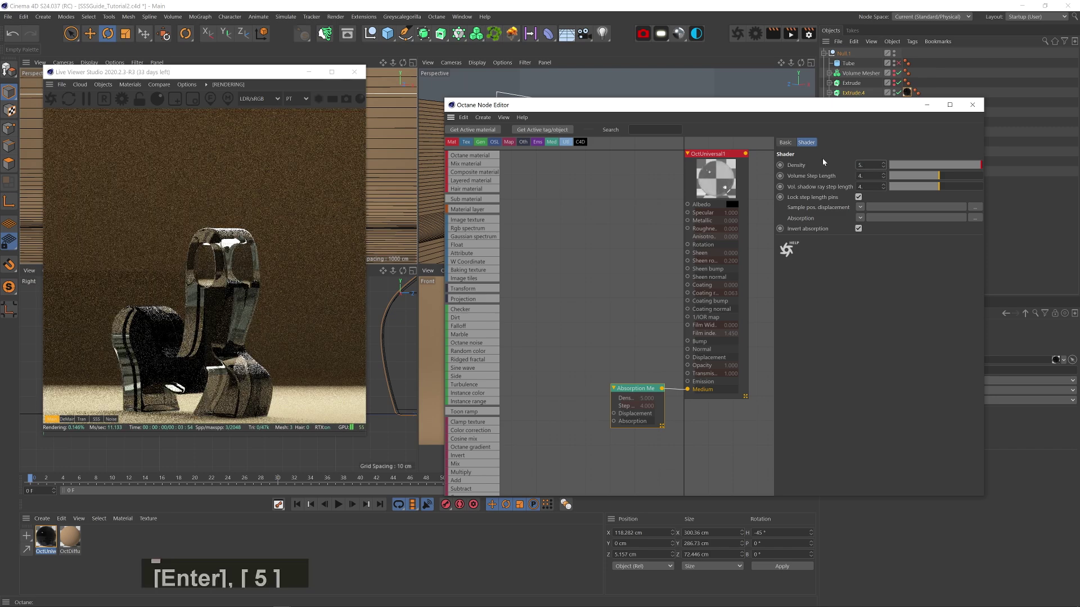
text(100)
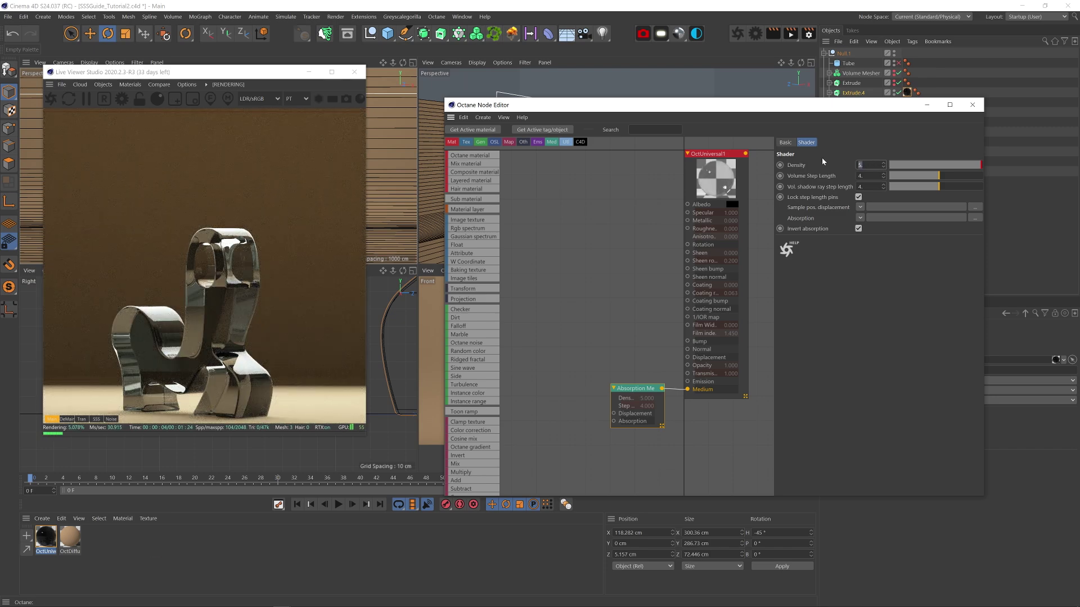
key(Return)
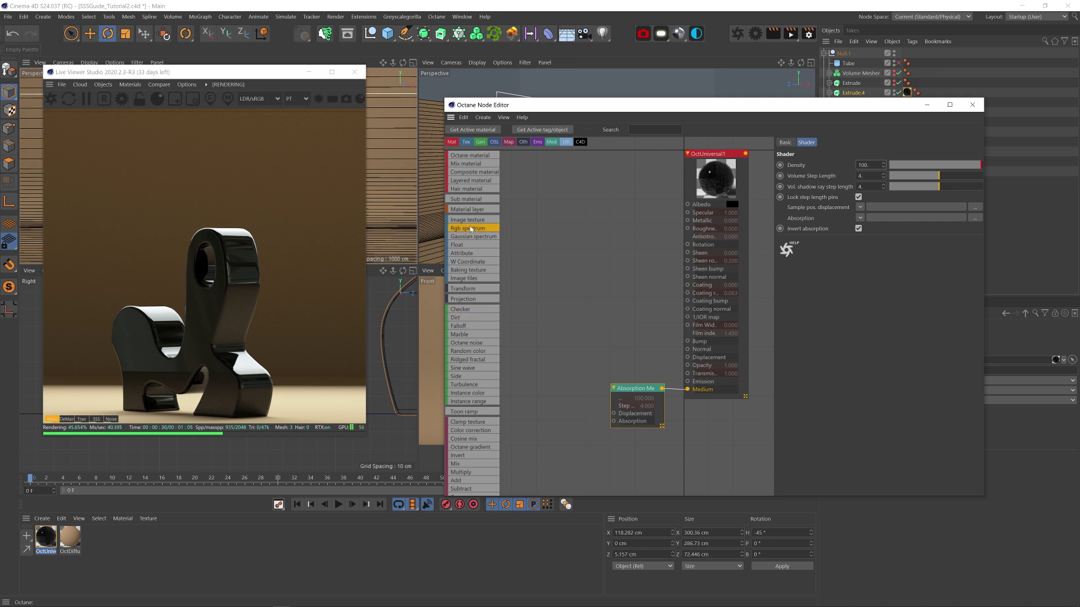
Feed a white RgbSpectrum into the Absorption Medium's absorption colour.
drag(516, 398, 613, 421)
drag(548, 408, 554, 409)
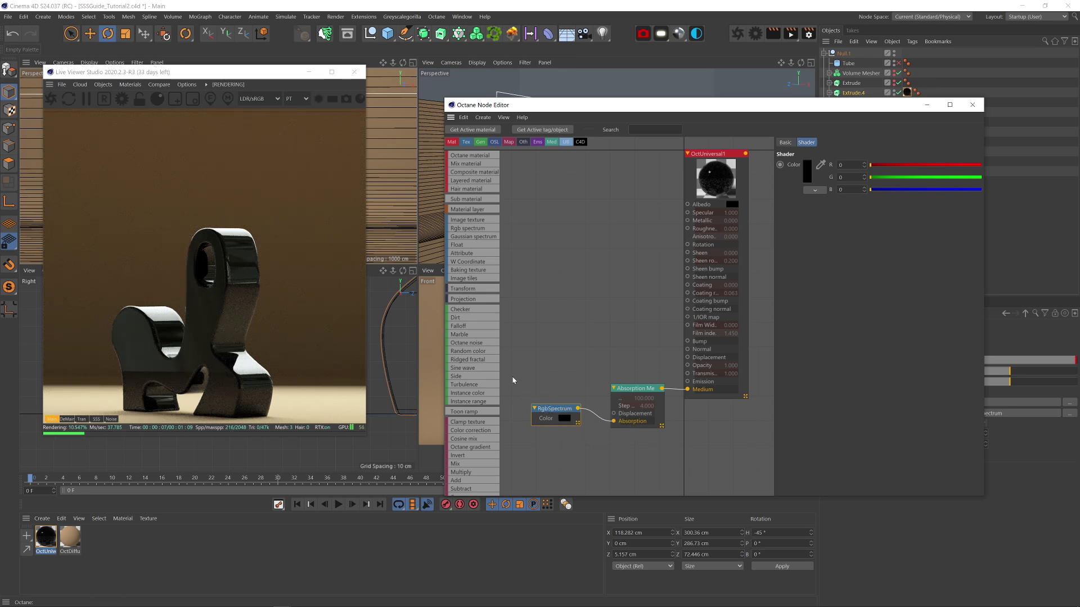
click(564, 418)
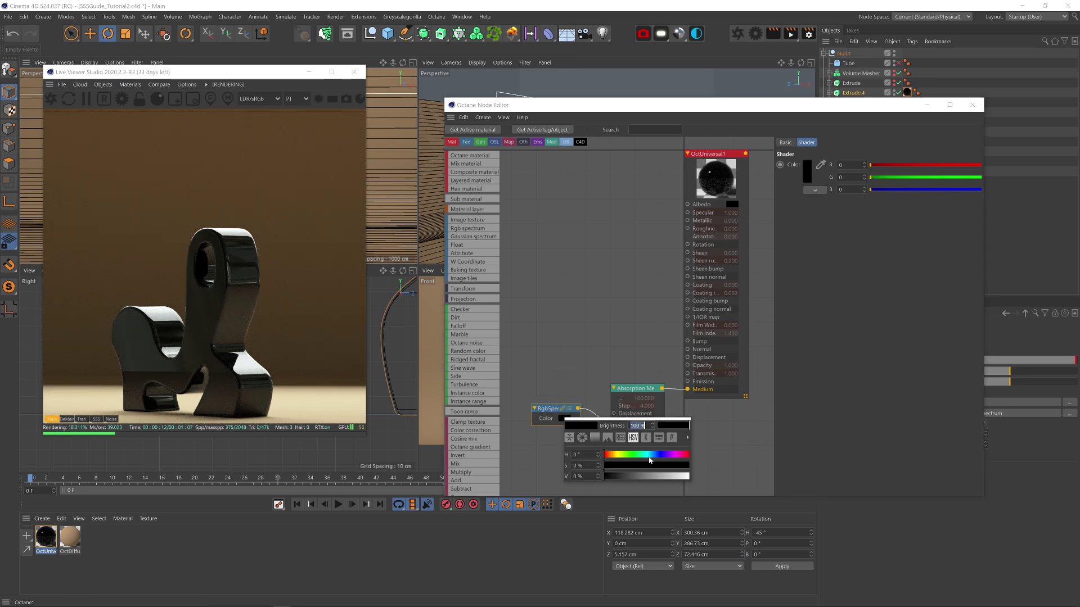
click(608, 463)
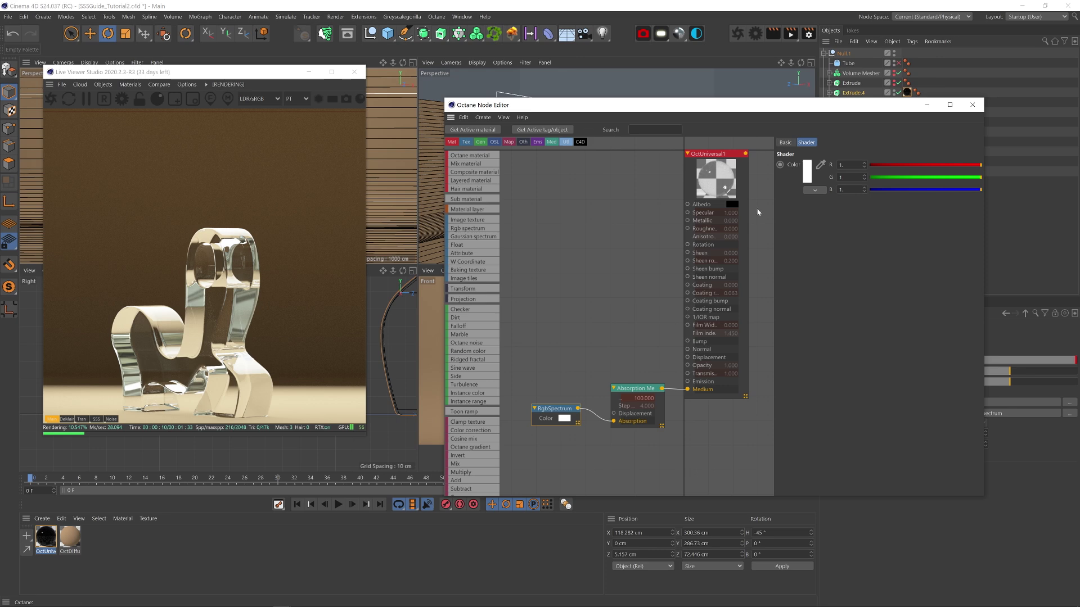
Set the Absorption Medium's Volume Step Length to 2.
click(632, 388)
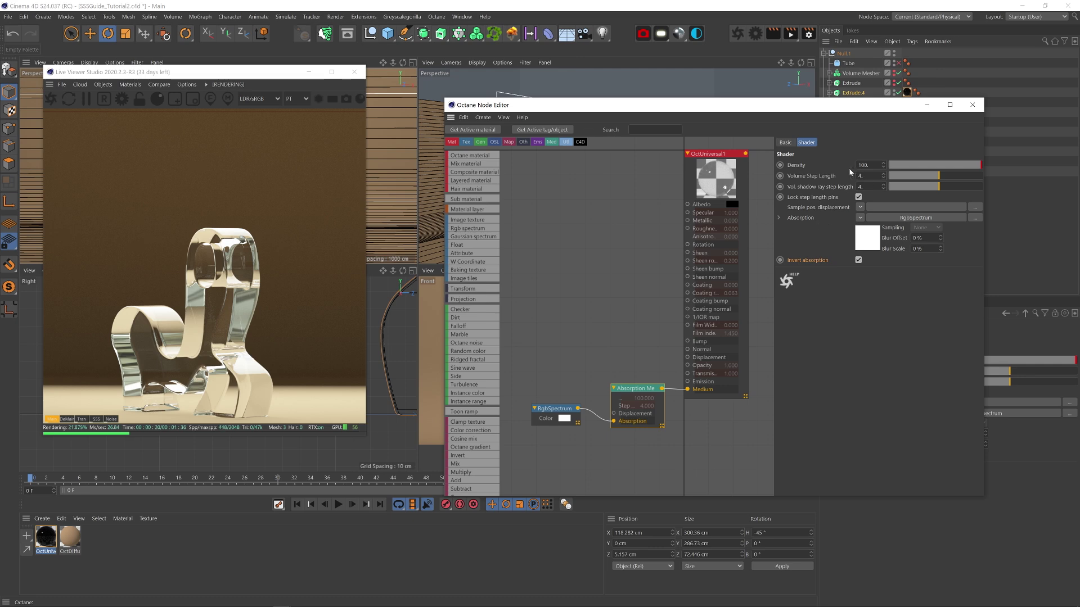
click(890, 176)
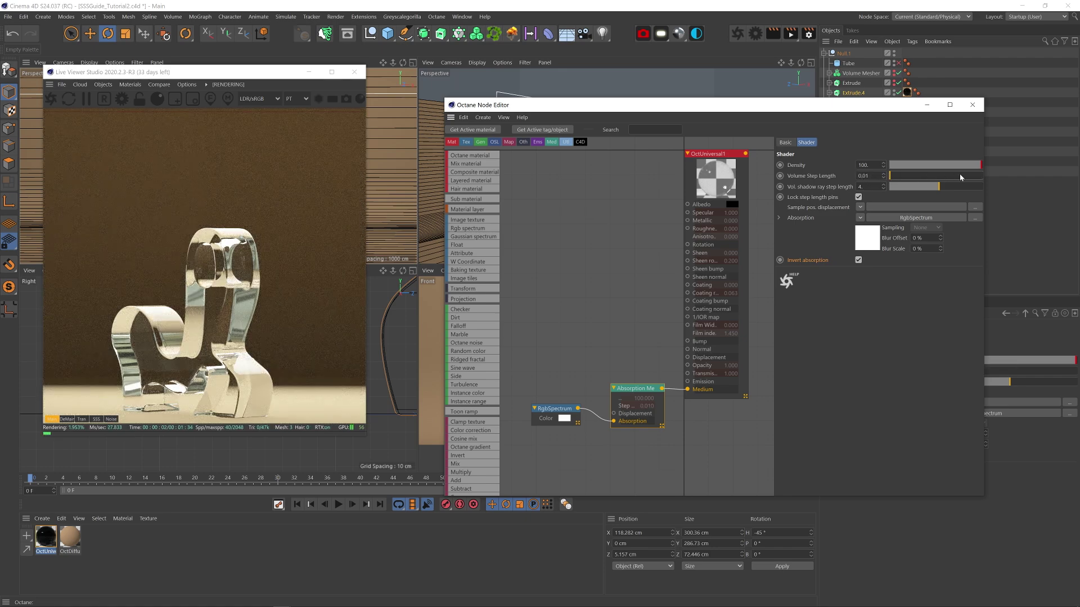
drag(959, 176, 1019, 169)
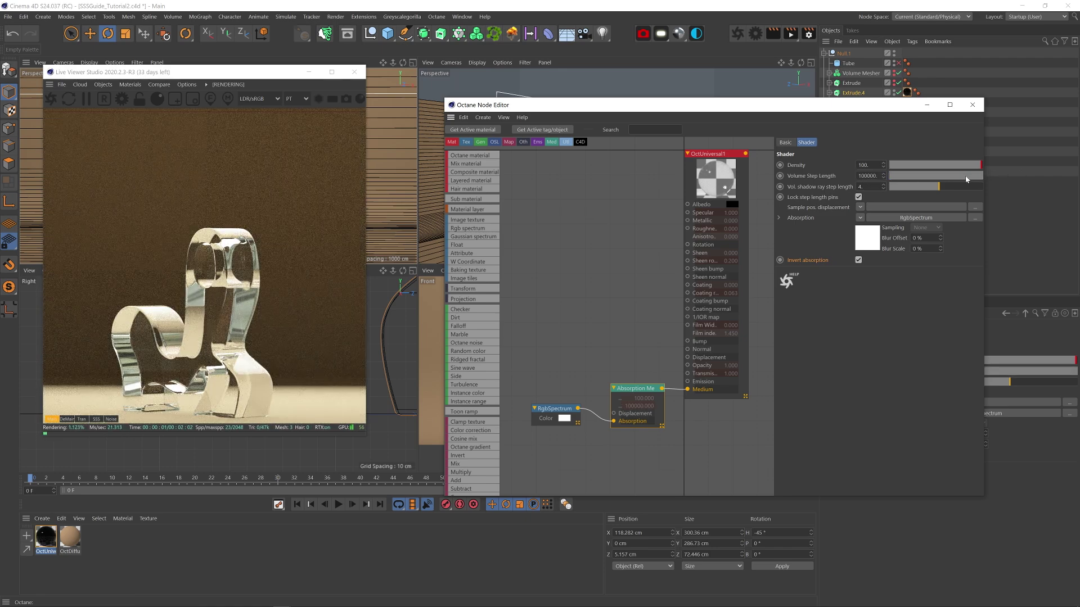
drag(953, 176, 933, 176)
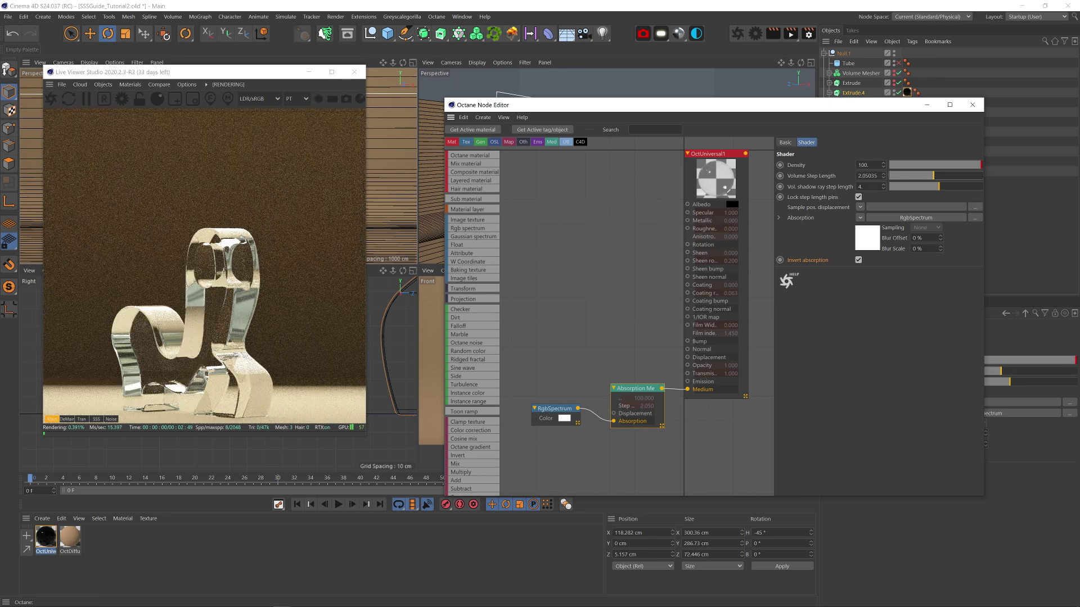
text(2)
key(Return)
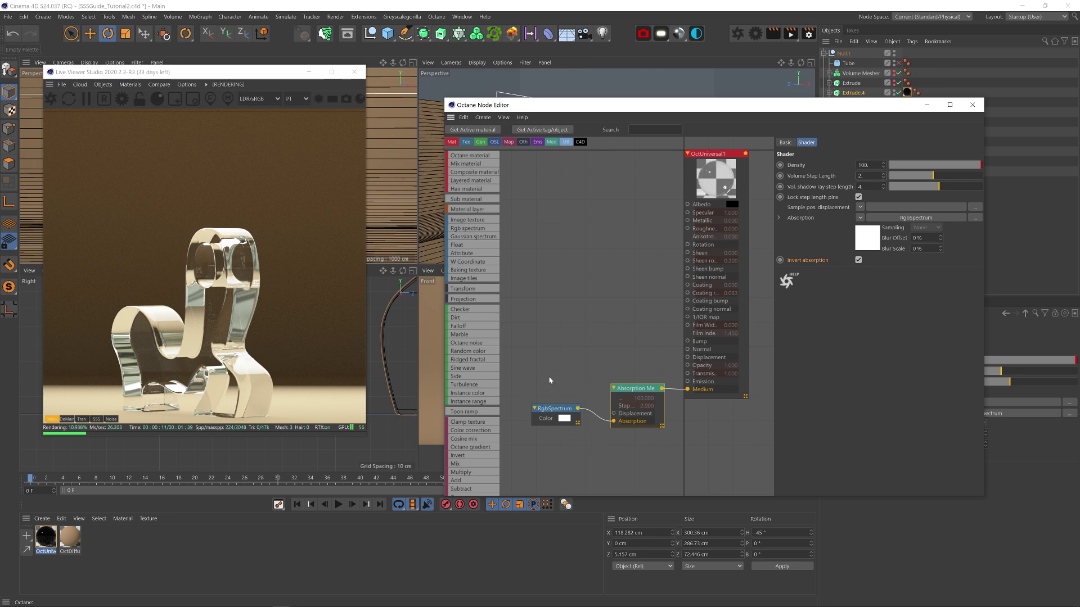
mouse_move(551, 373)
middle_down()
mouse_move(542, 340)
mouse_move(542, 376)
middle_up()
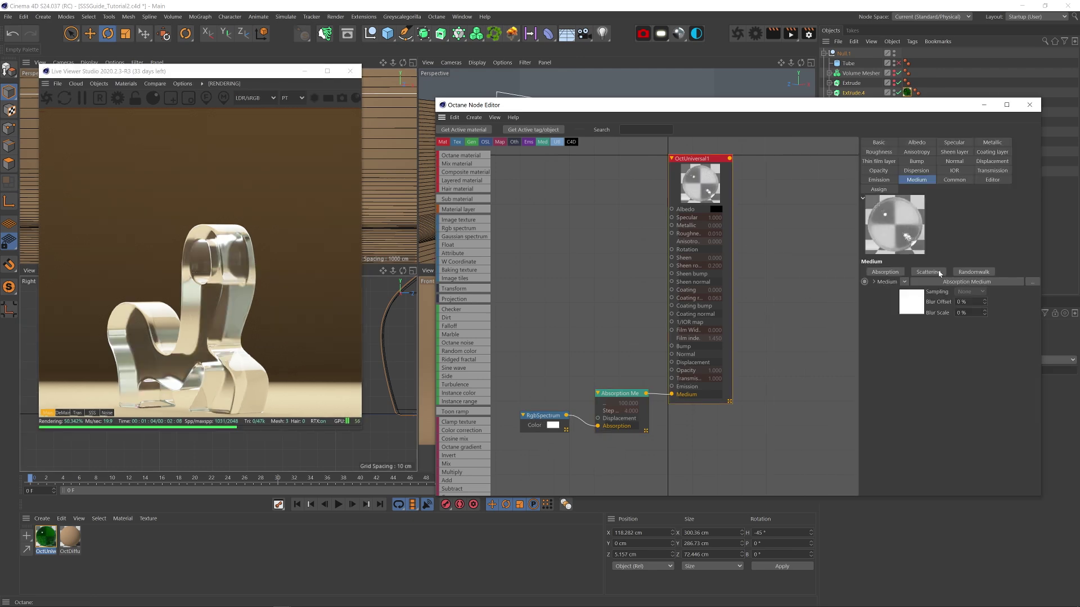
Switch to a Scattering medium and feed it a red RgbSpectrum absorption colour.
click(937, 273)
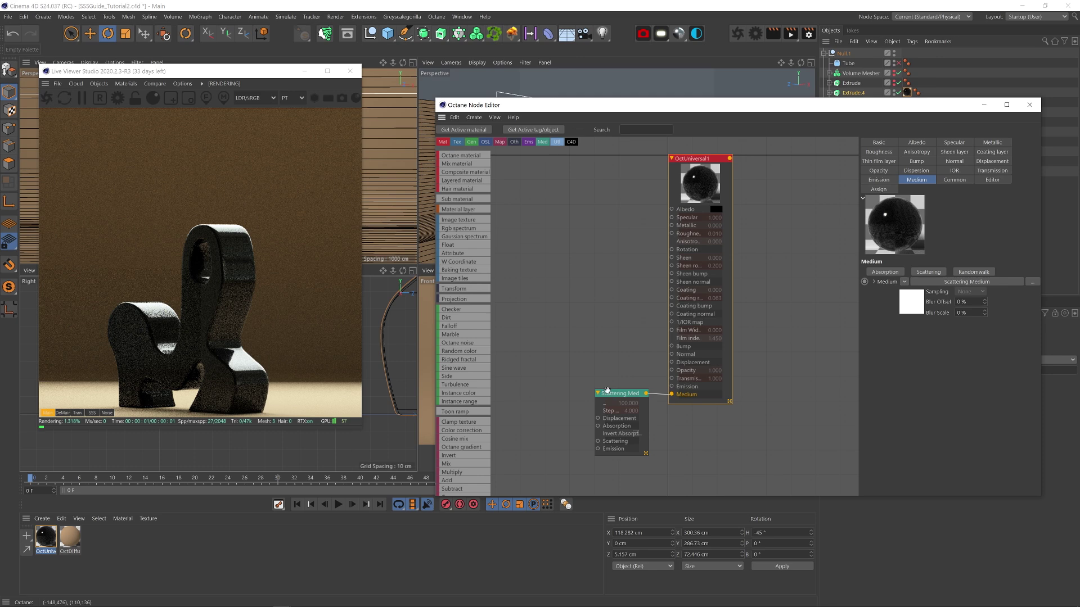
drag(606, 385, 600, 383)
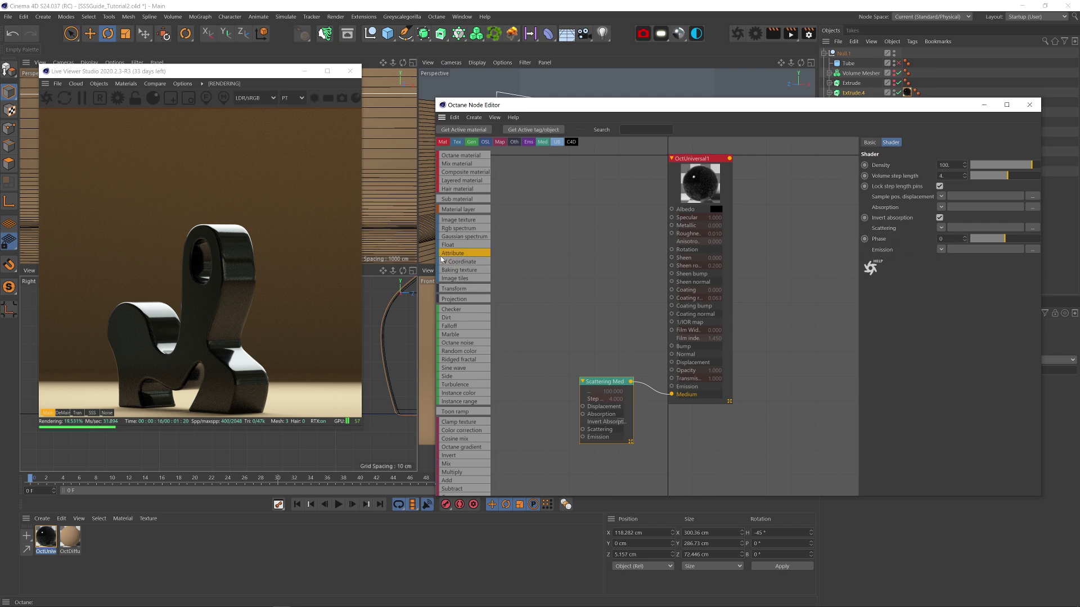
drag(461, 228, 581, 414)
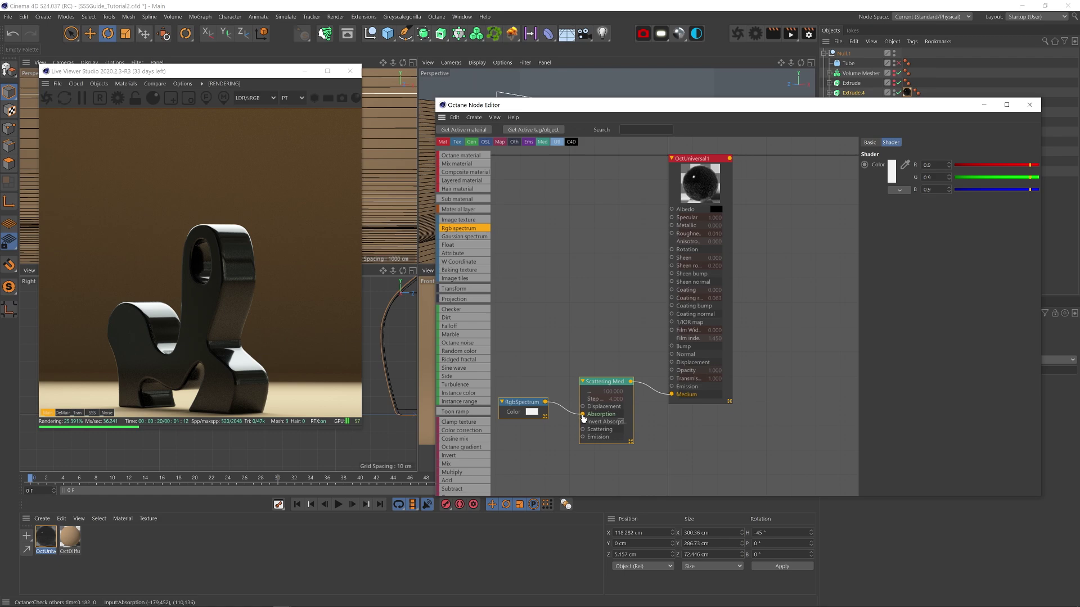
click(530, 411)
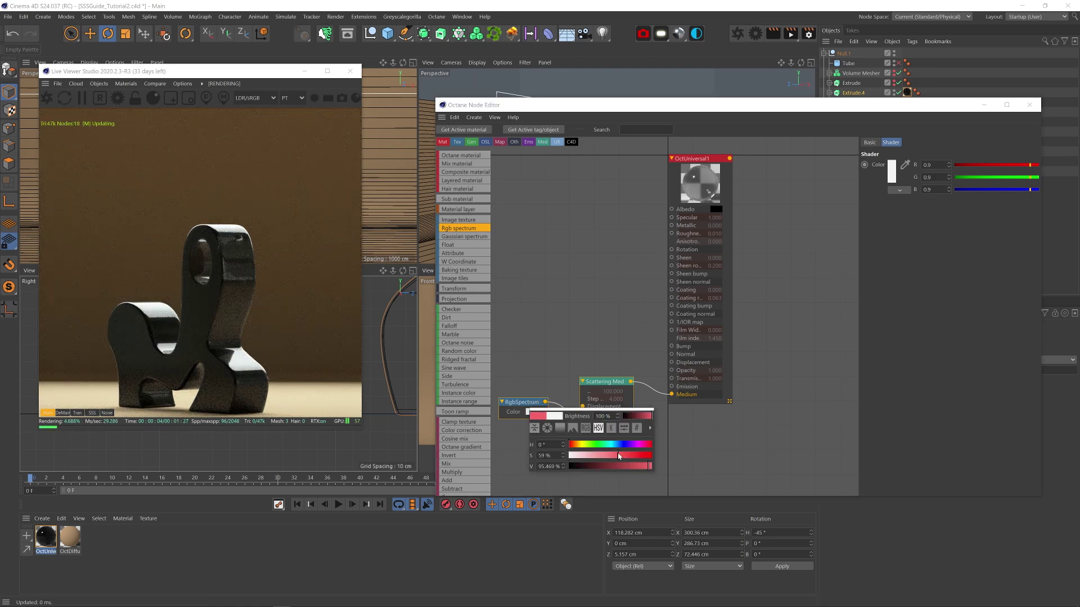
click(573, 444)
click(602, 381)
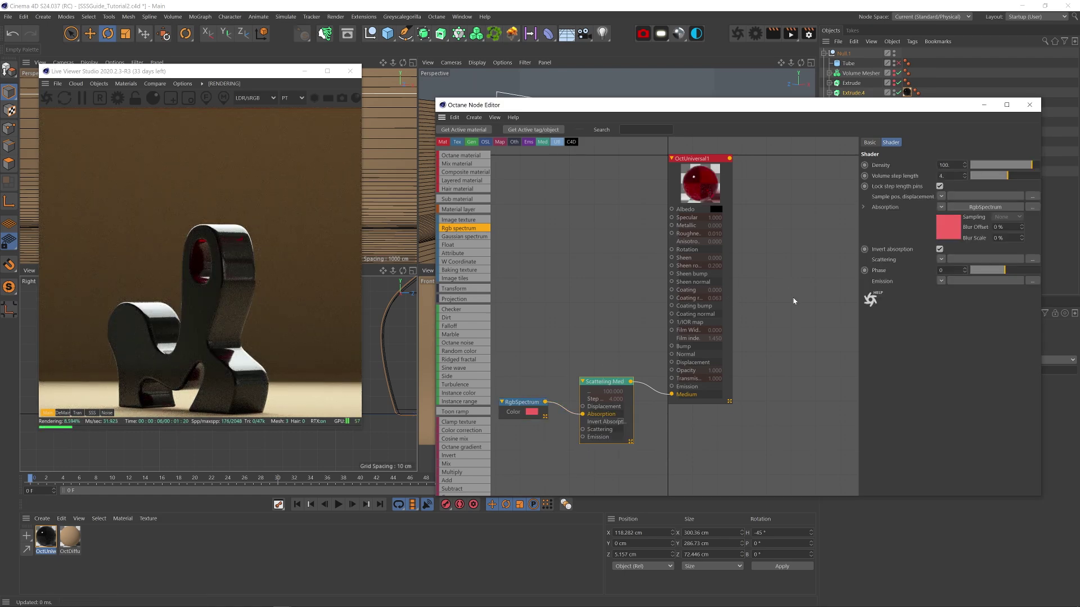
Lower the scattering medium density to about 2.9 and add a Float texture node.
click(1012, 165)
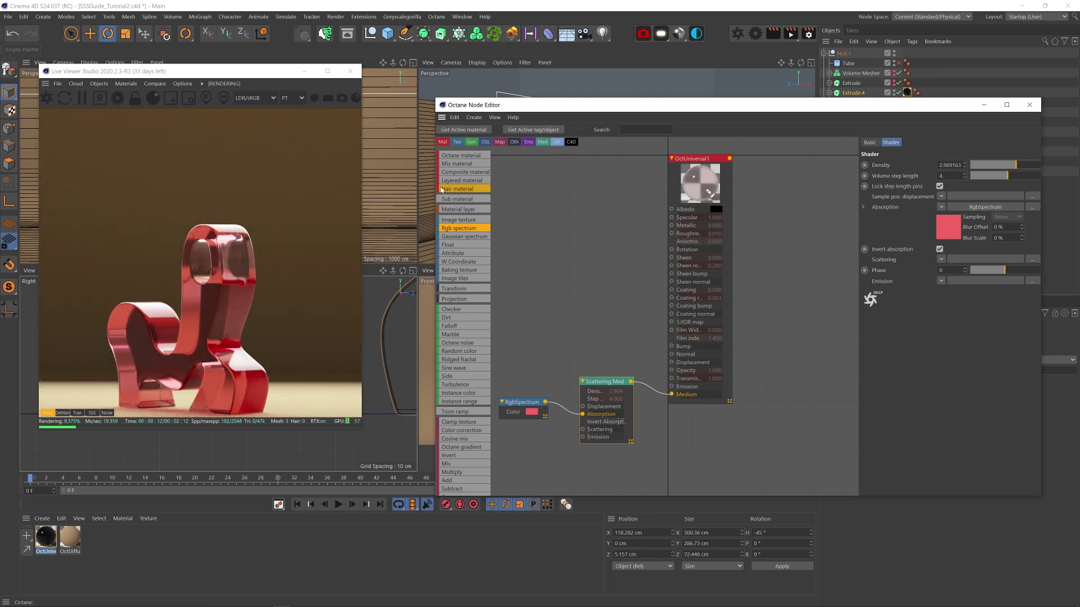
drag(475, 244, 484, 271)
drag(497, 437, 583, 430)
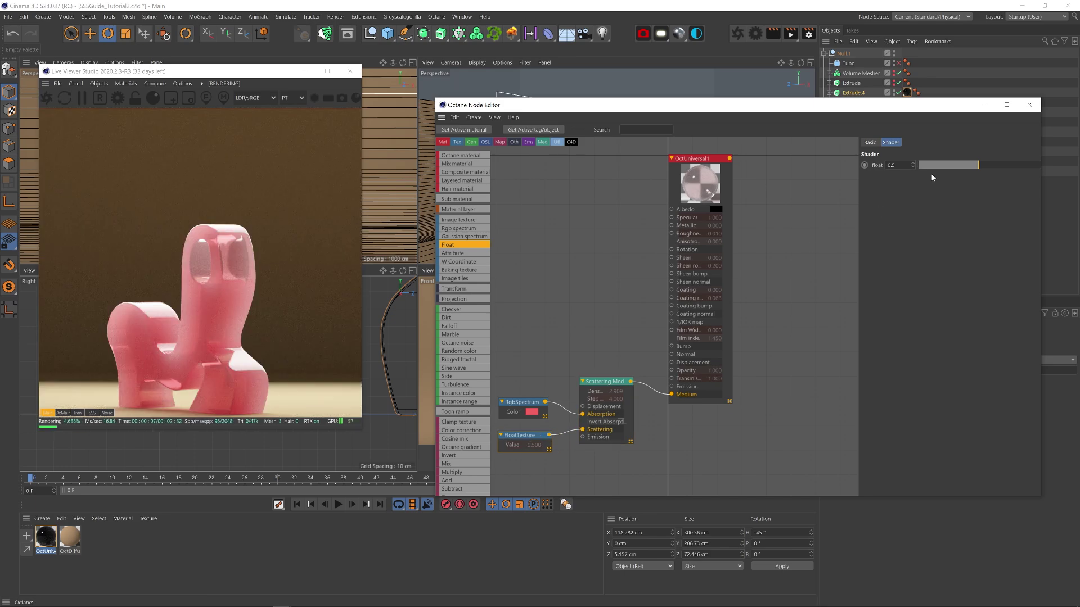
Try scattering float values of 0, 0.2, 1.13, 5 and 20.
drag(930, 165, 821, 160)
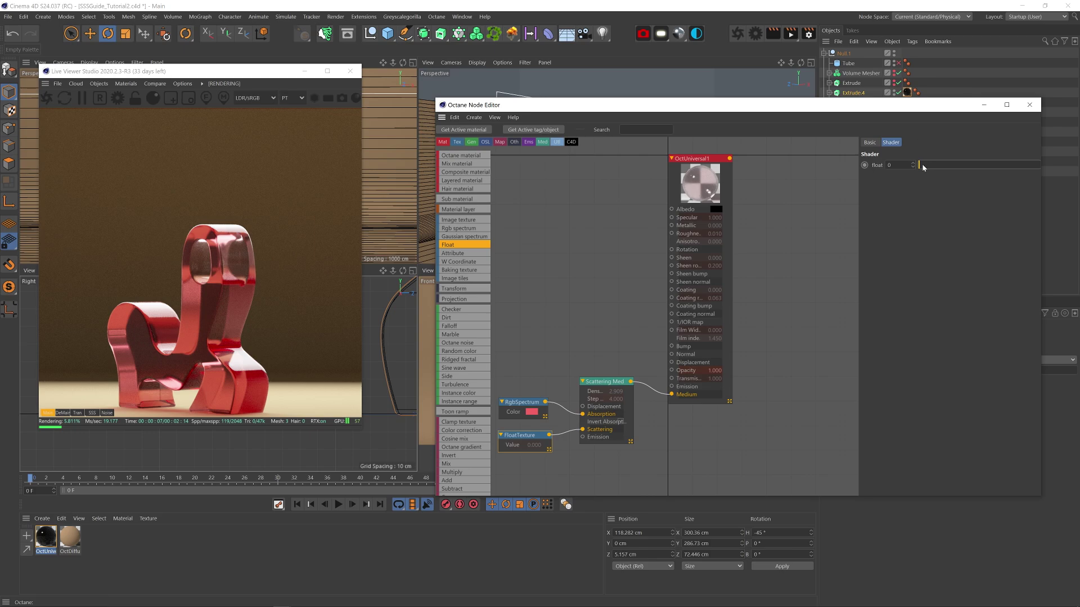
drag(923, 167, 1030, 162)
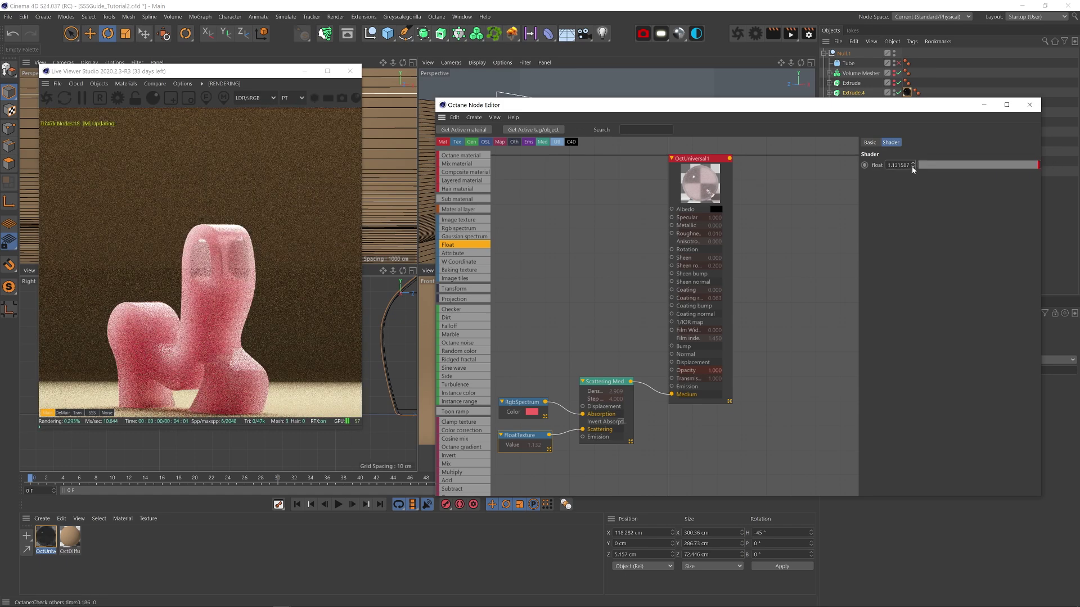
drag(912, 164, 901, 151)
text(5)
key(Return)
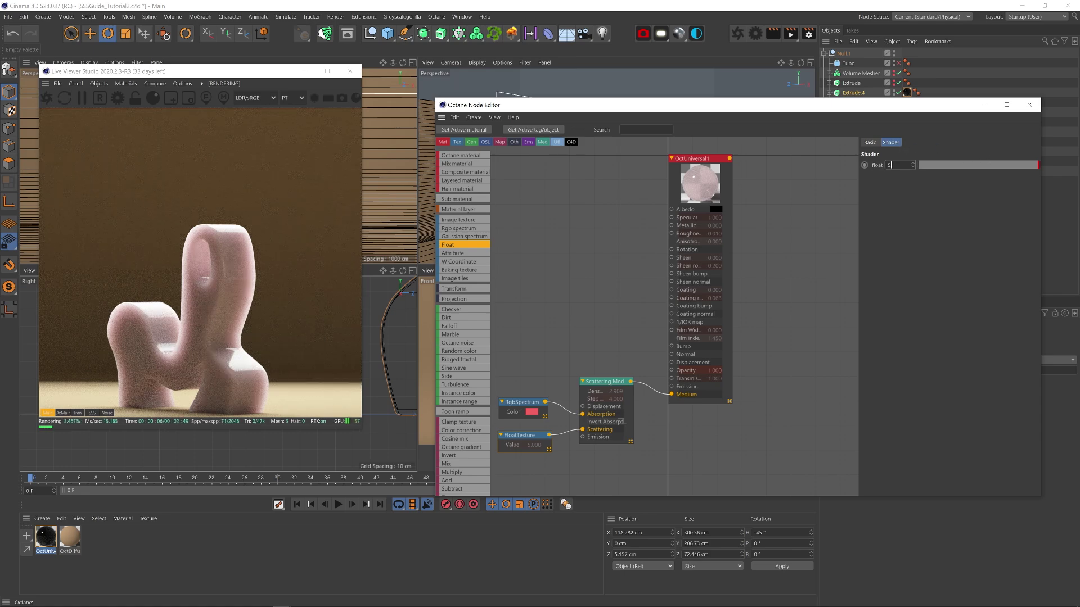
text(20)
key(Return)
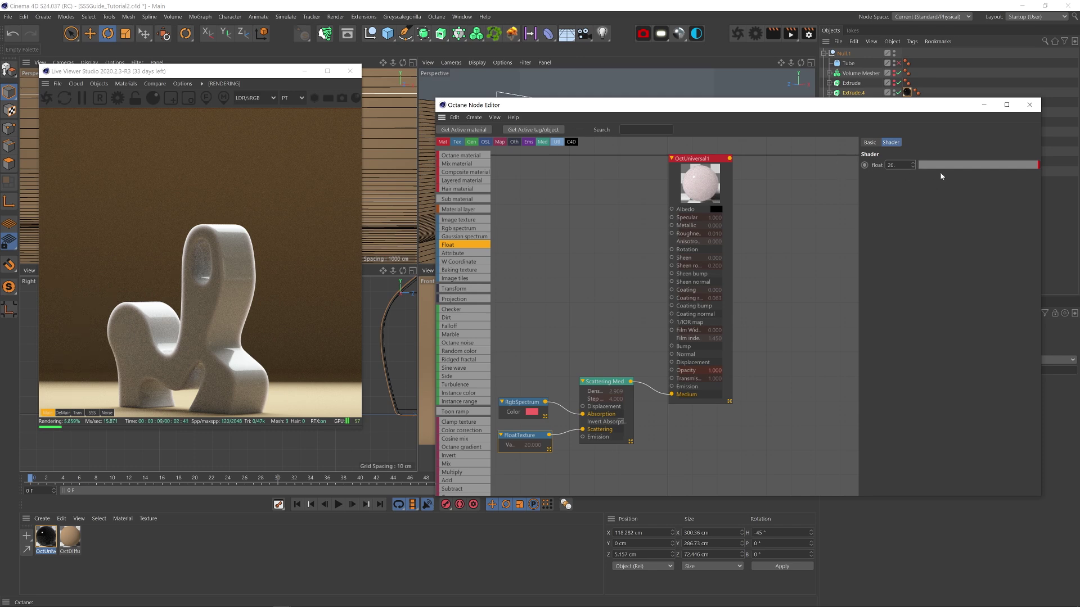
Try scattering float values of 50 and 100, then settle on 3.
text(50)
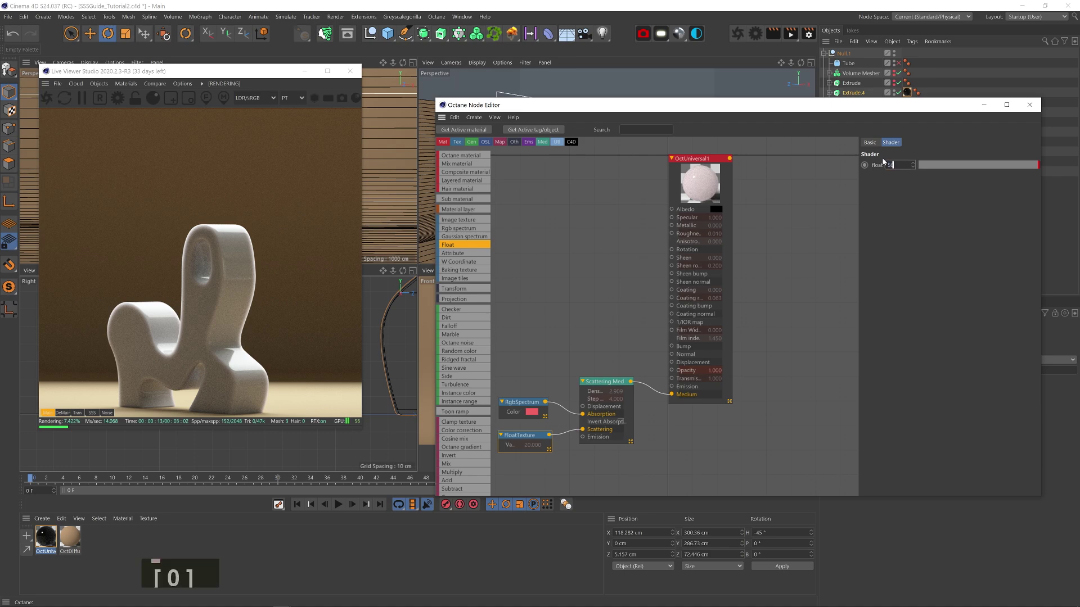
key(Return)
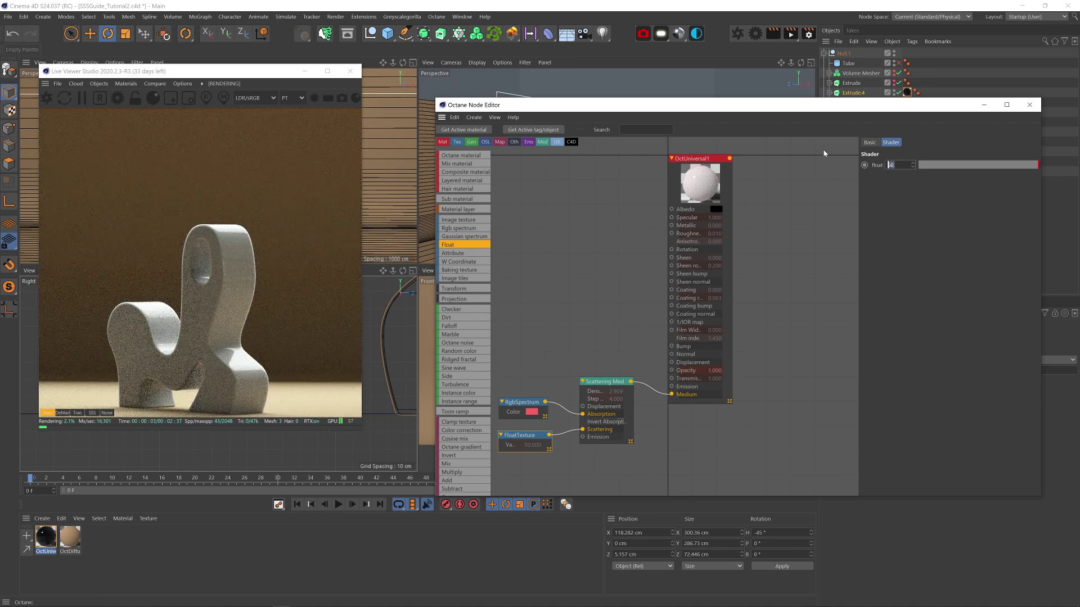
text(100)
key(Return)
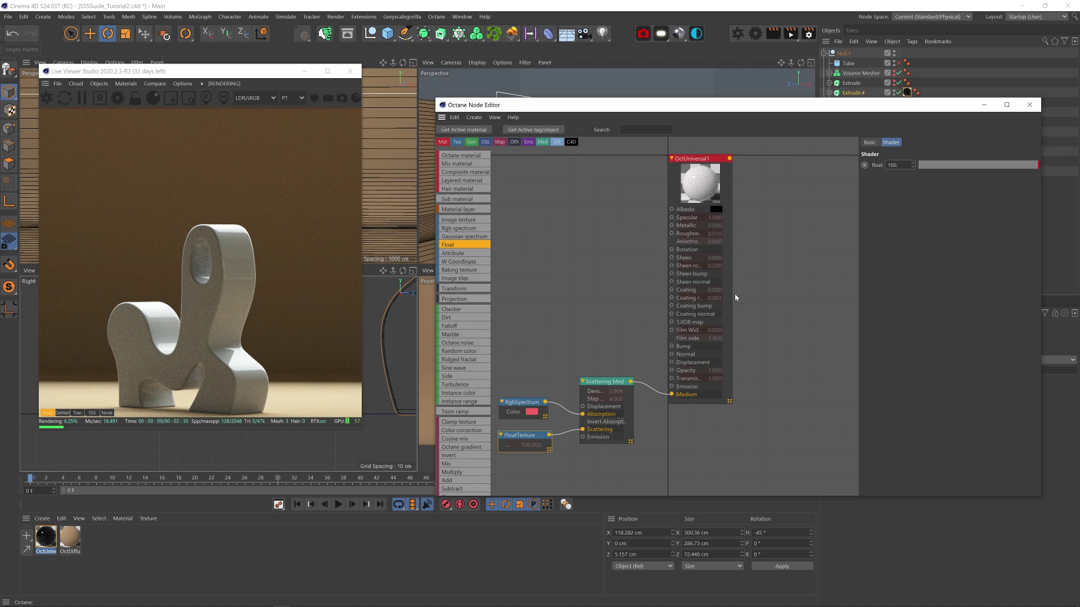
drag(912, 165, 902, 161)
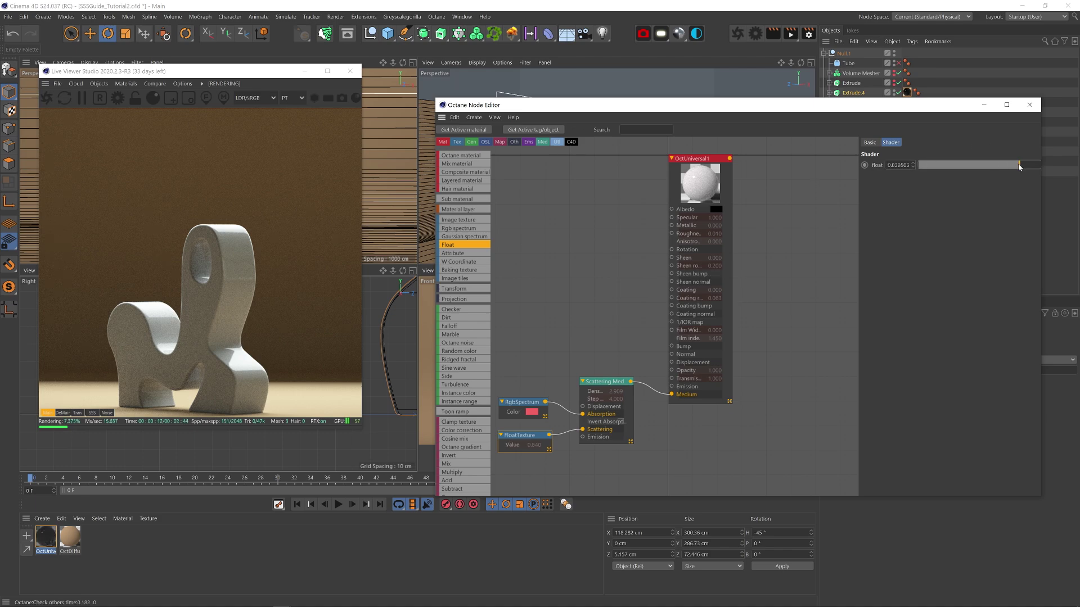
double_click(899, 165)
text(3)
key(Return)
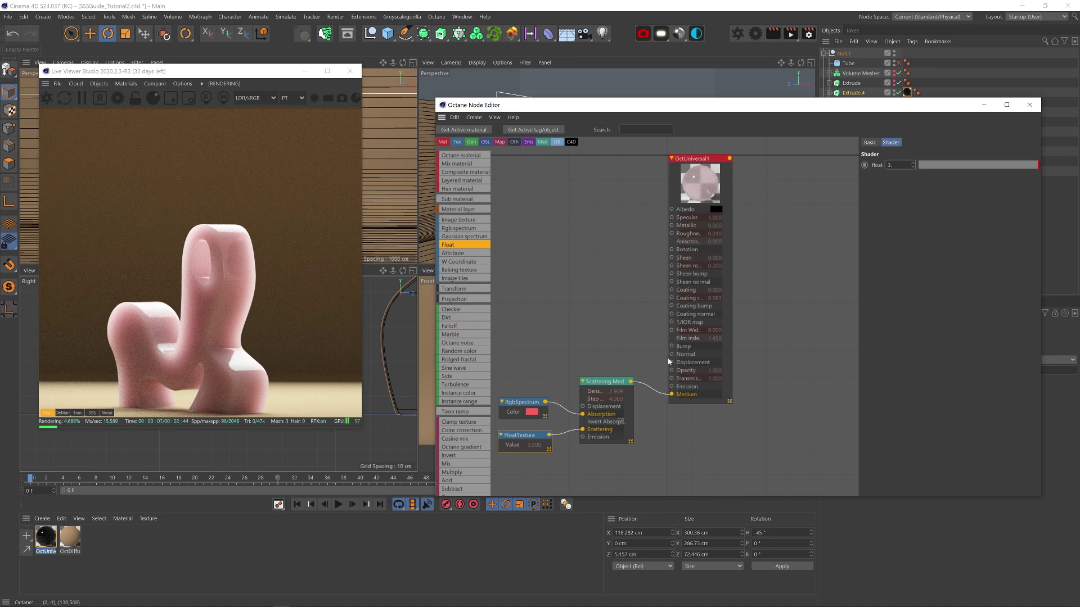
Replace the float texture with a deep blue RgbSpectrum on Scattering, with density about 16.8.
key(Delete)
click(458, 228)
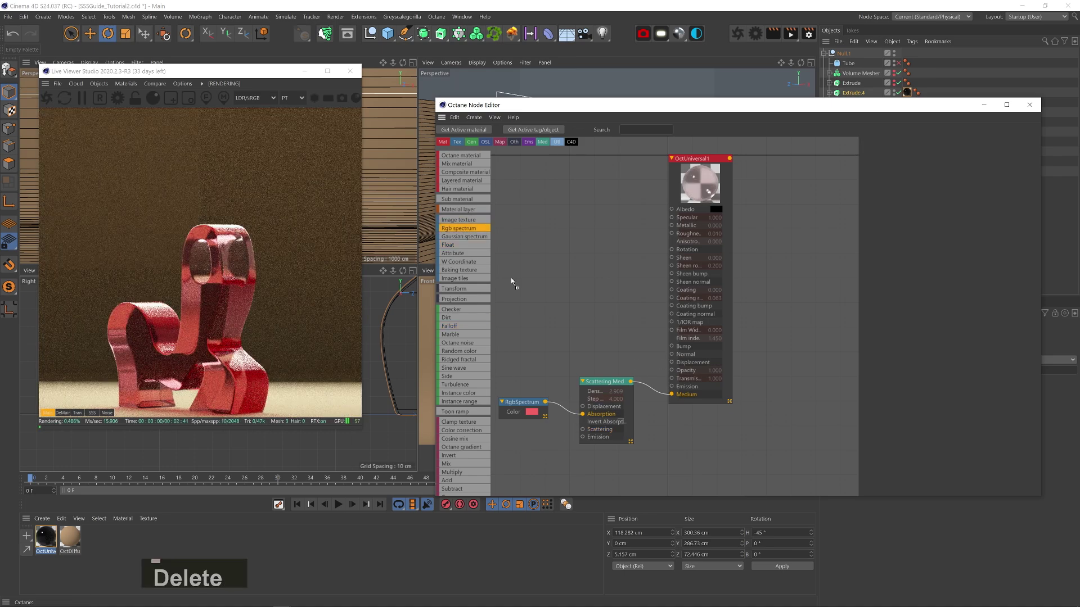
click(518, 436)
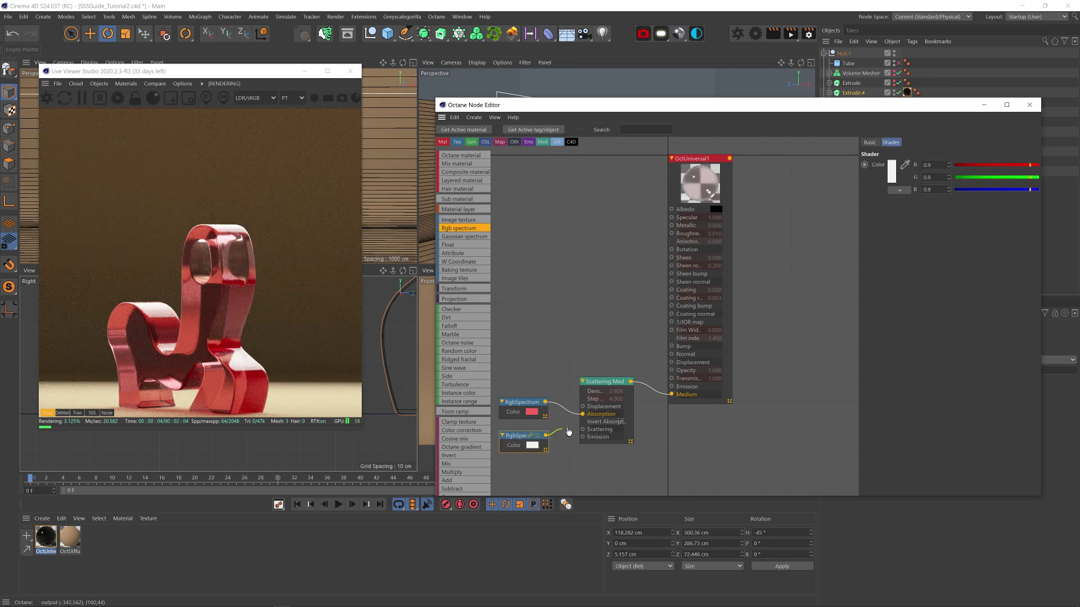
drag(568, 432, 582, 429)
click(532, 445)
click(635, 493)
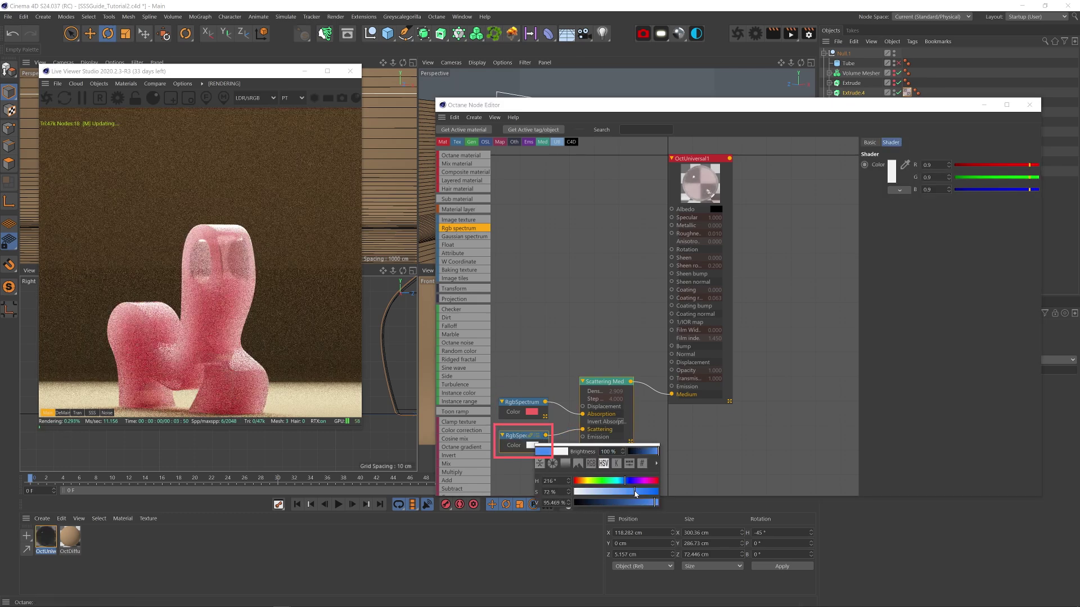
drag(635, 494, 645, 493)
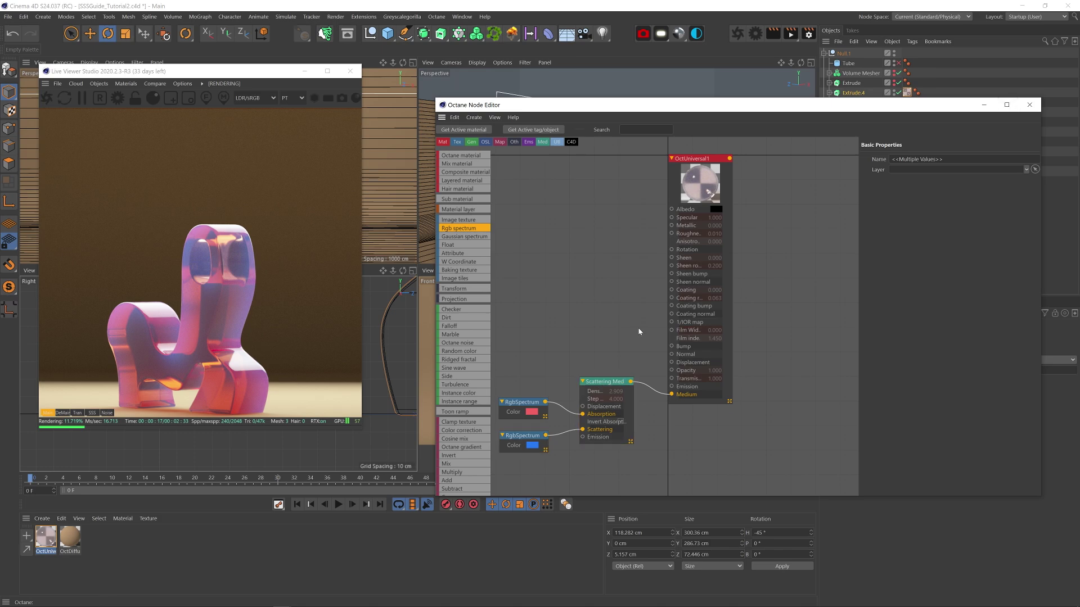
click(607, 381)
drag(1027, 167, 1022, 166)
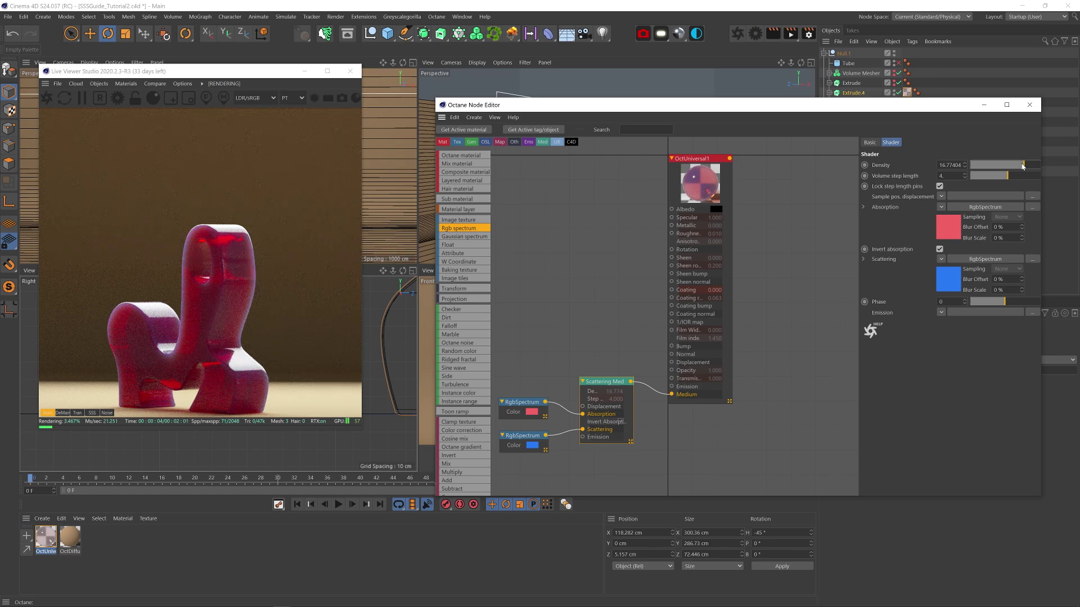
Raise the scattering density to about 38 and set Phase to -1 for backward scattering.
drag(1022, 166, 1022, 165)
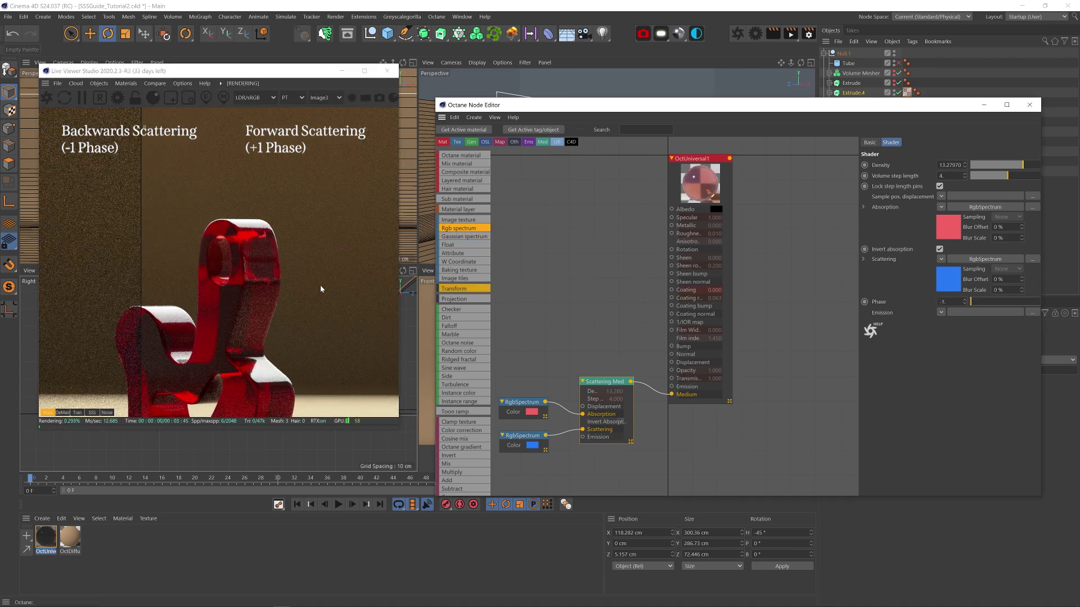
drag(142, 265, 113, 258)
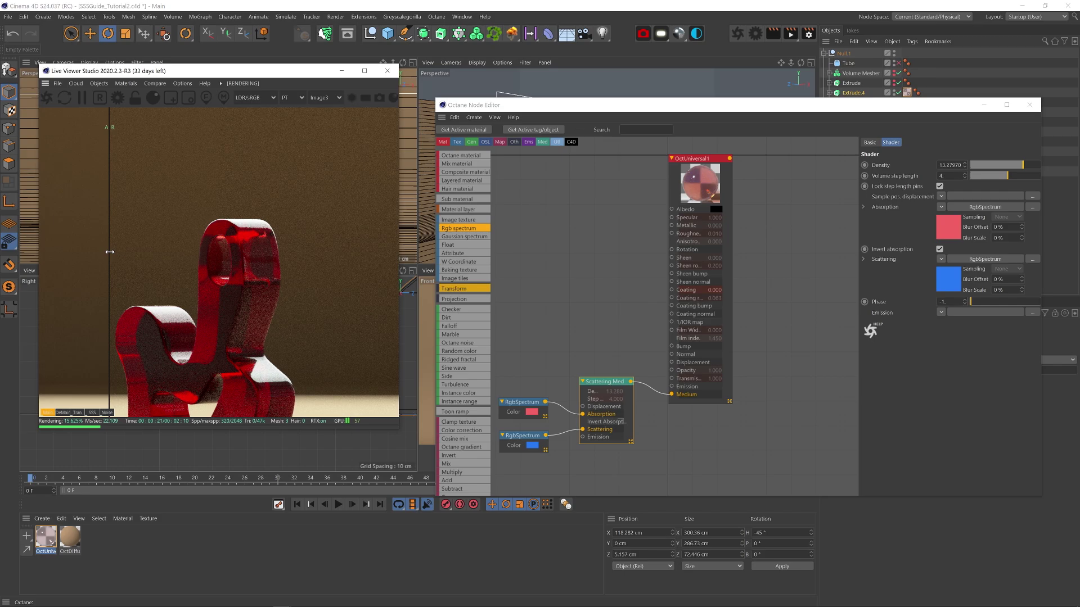
Turn off the before/after render comparison, lower density to about 11.8, and set Phase to 0.
click(155, 83)
click(165, 114)
key(ctrl+z)
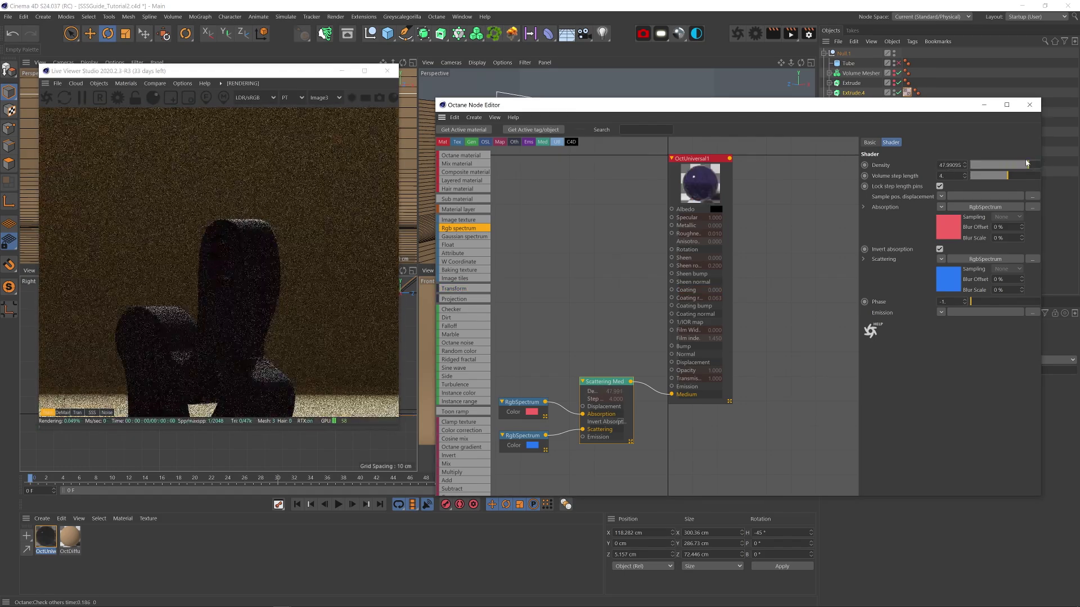
click(537, 440)
double_click(950, 301)
text(0.028986)
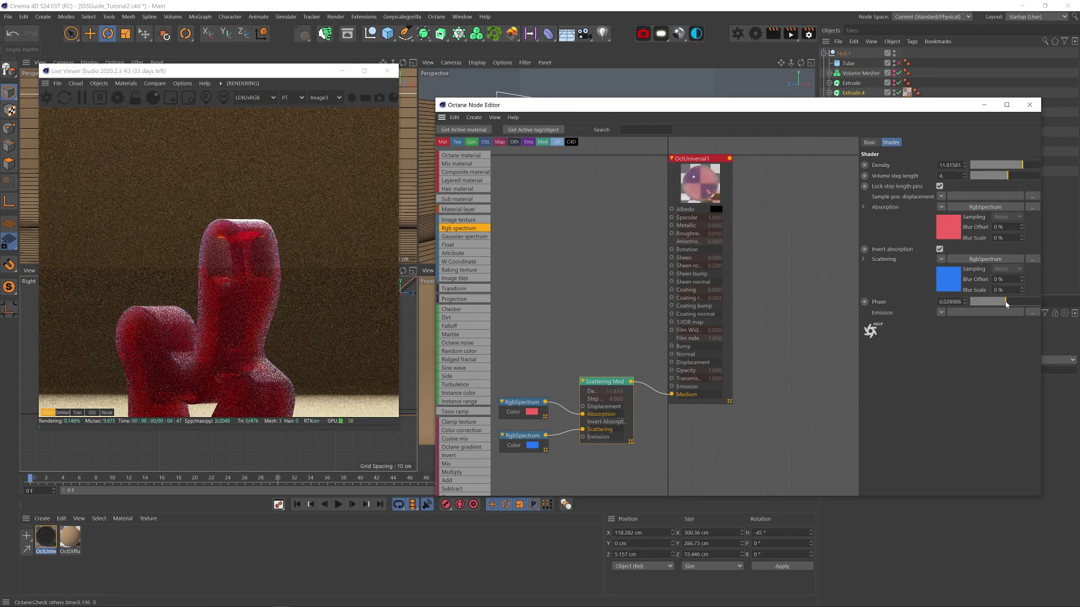
key(Return)
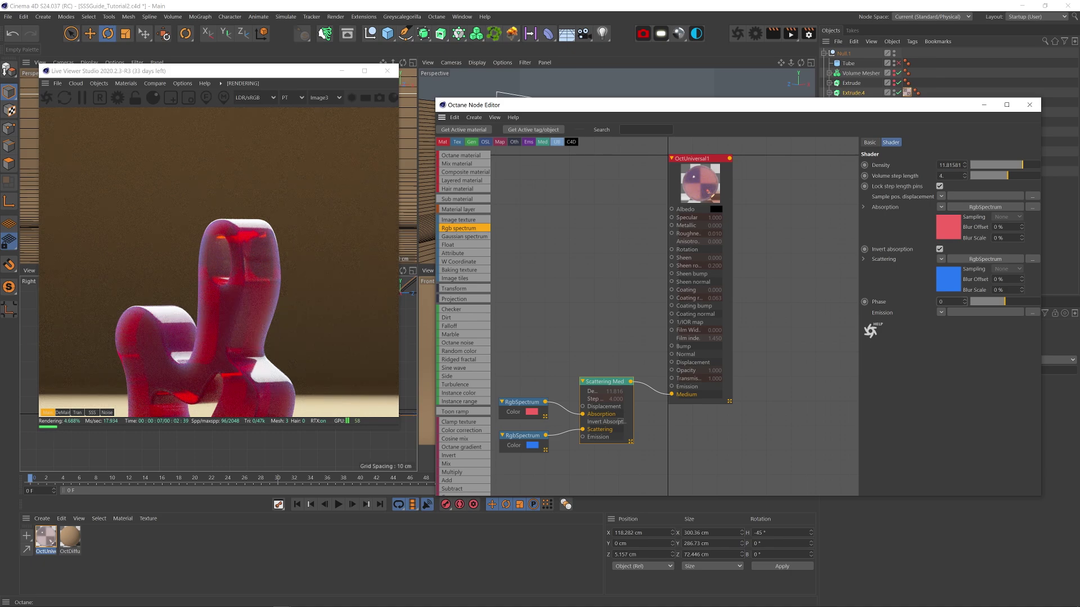
Plug a Blackbody emission node into the medium's Emission, with temperature about 4049.
middle_drag(562, 281, 587, 238)
scroll(453, 428, down, 10)
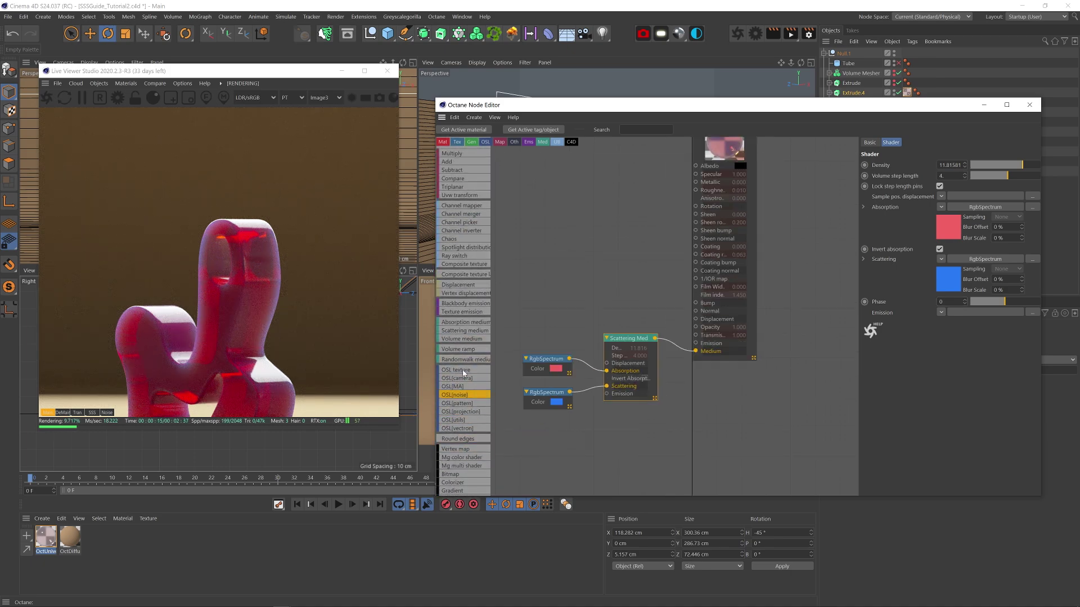
drag(465, 303, 606, 393)
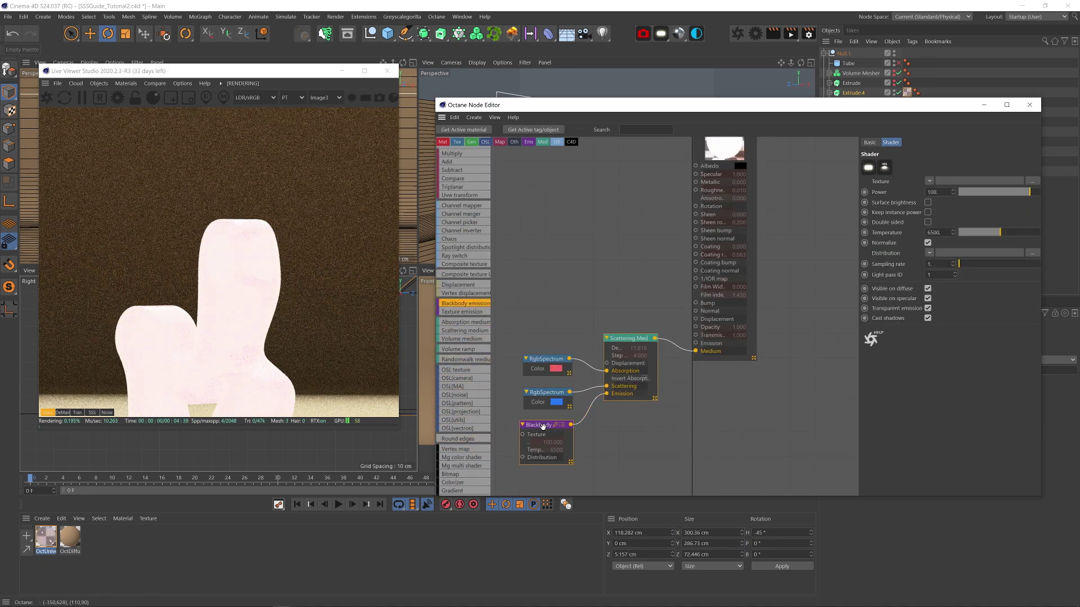
click(928, 242)
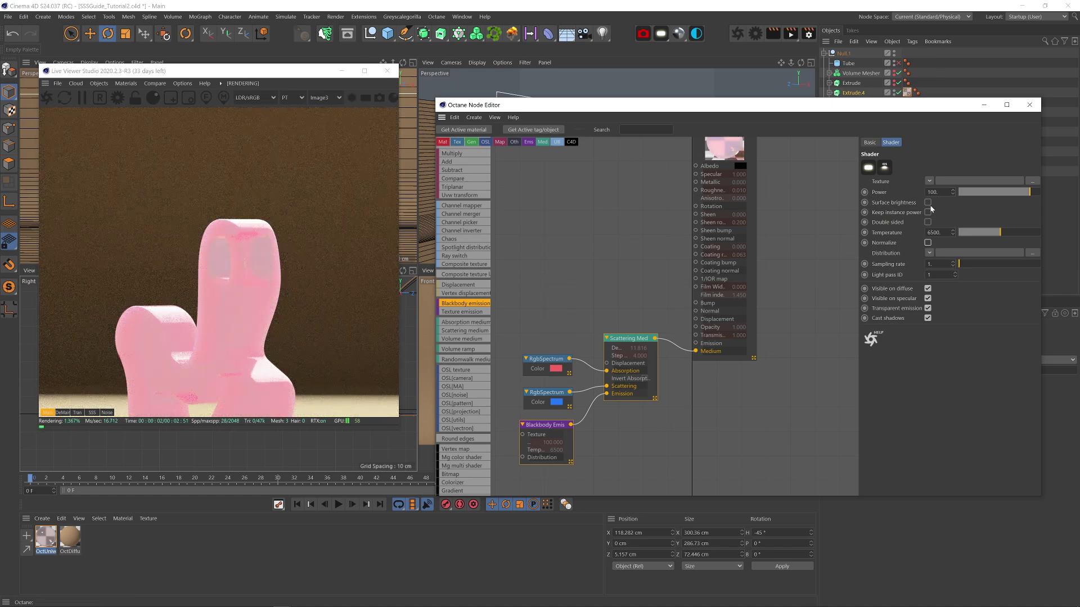
drag(988, 230, 983, 231)
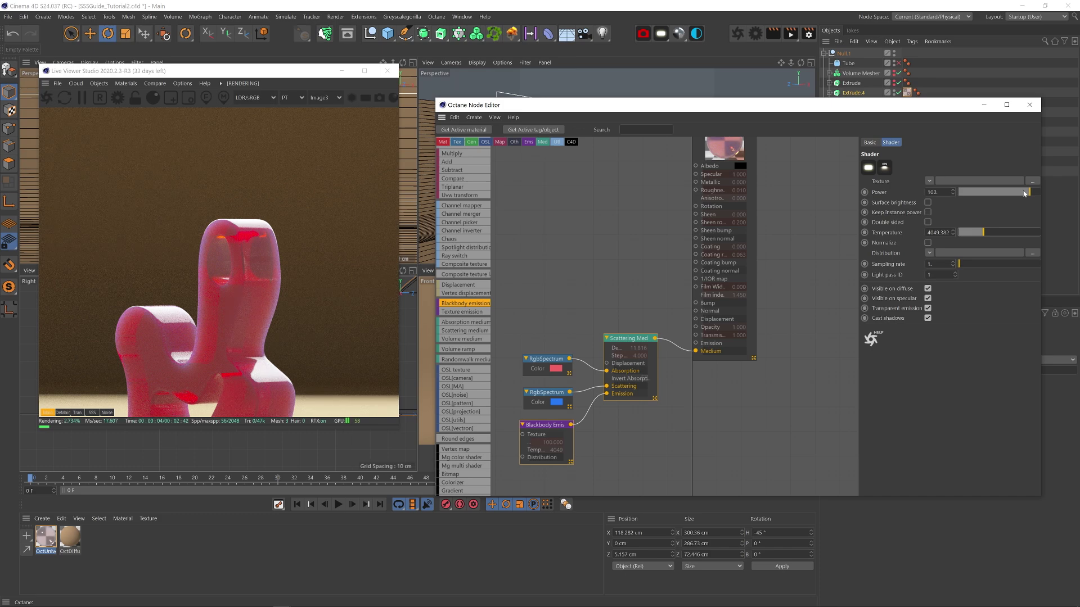
Raise the emission power to about 166.8 and enable the Backlight.1 light.
drag(918, 104, 923, 214)
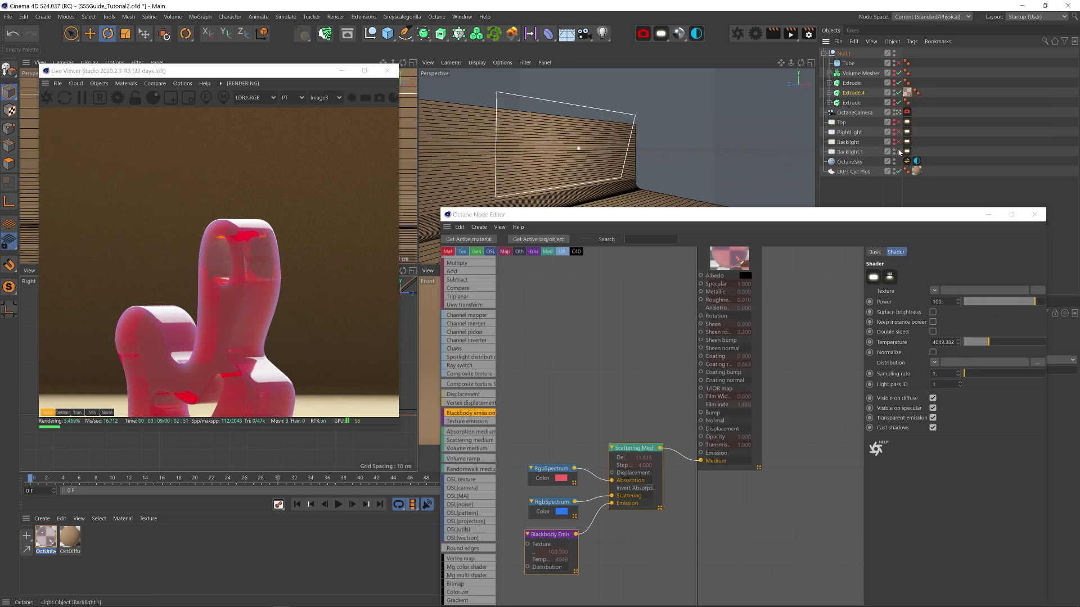
key(alt)
drag(989, 302, 1021, 275)
click(633, 448)
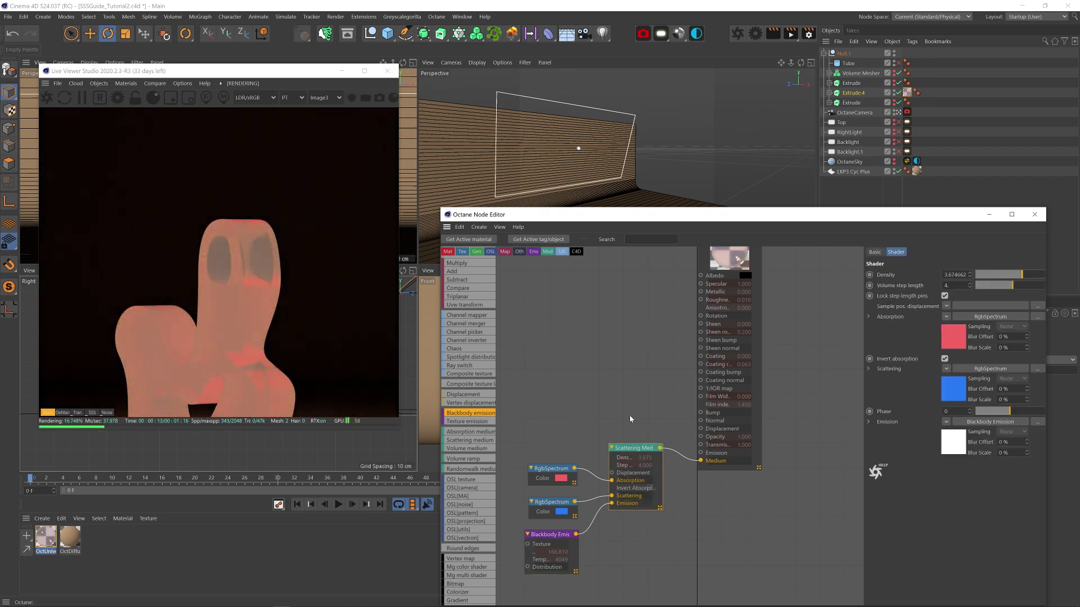
click(898, 152)
Replace the scattering medium with a RandomWalk medium and select it to view its settings.
key(Delete)
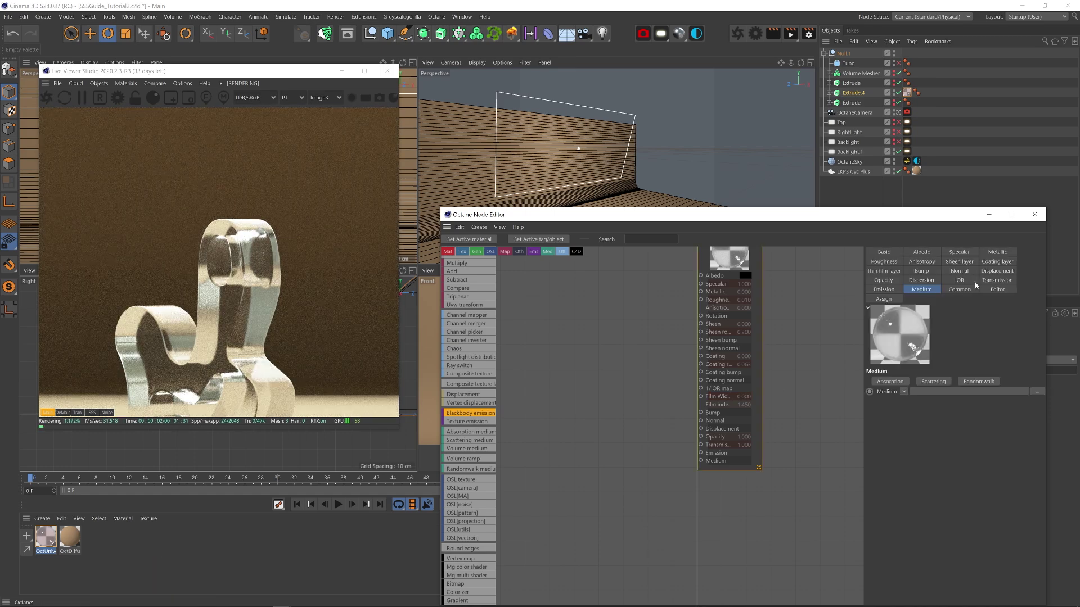
click(978, 381)
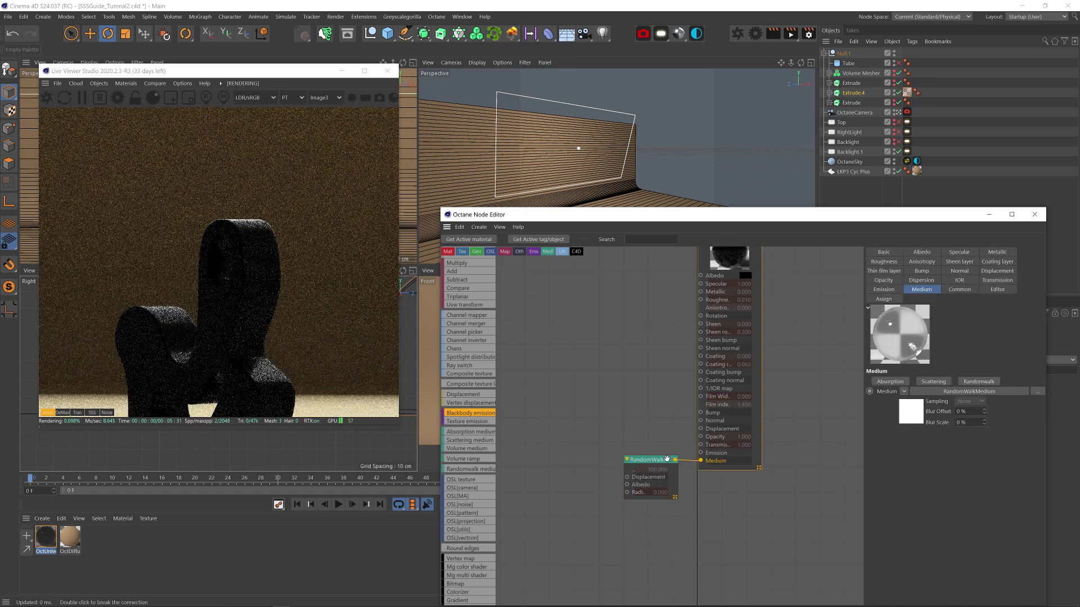
click(652, 459)
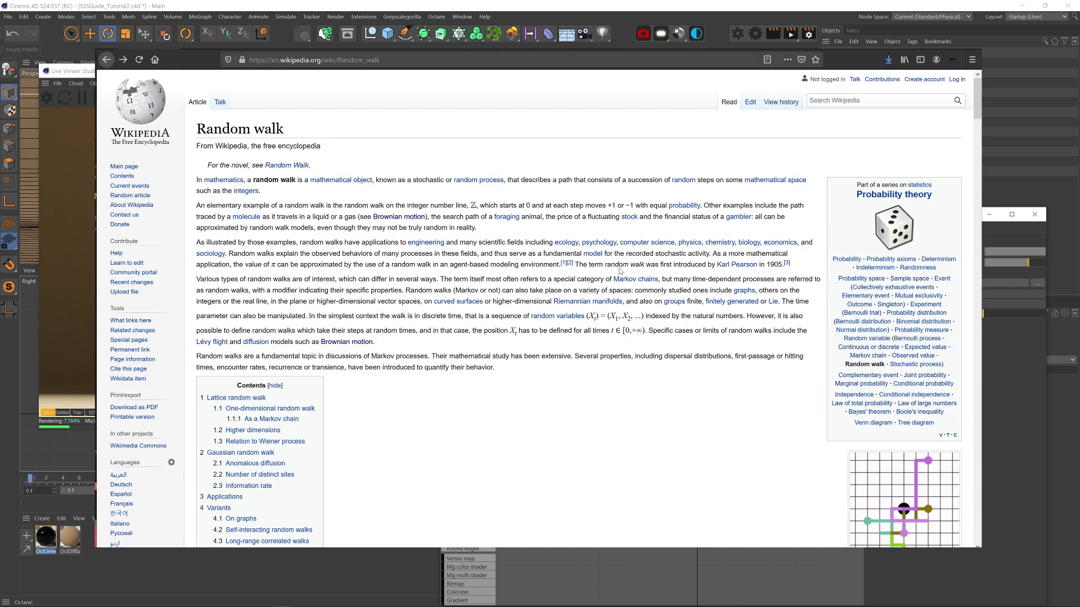
Scroll down through the Wikipedia Random walk article in Firefox.
scroll(705, 239, down, 4)
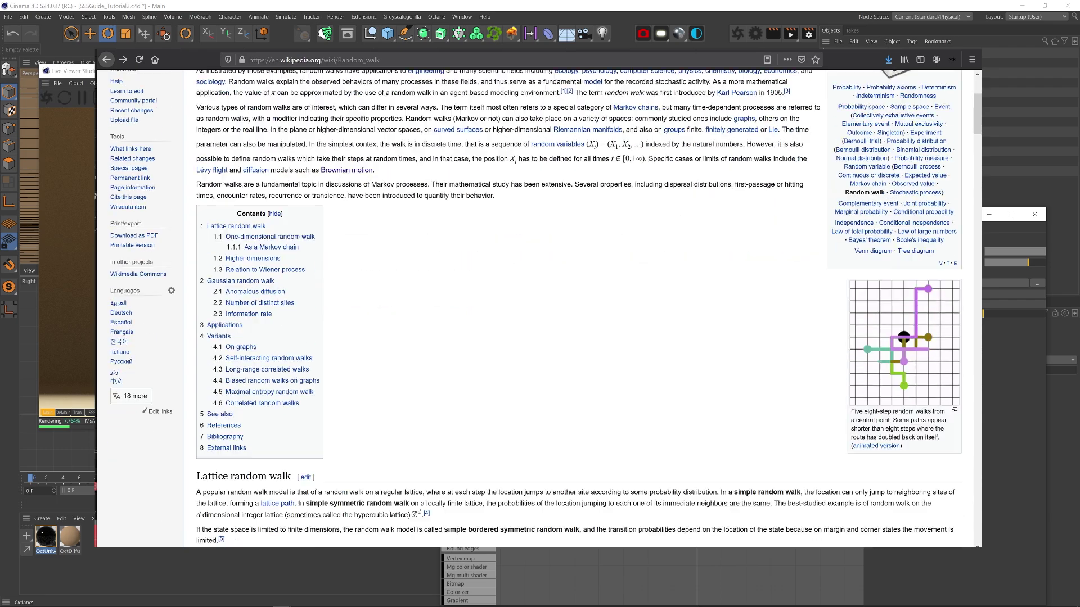
scroll(705, 241, down, 2)
scroll(705, 240, down, 5)
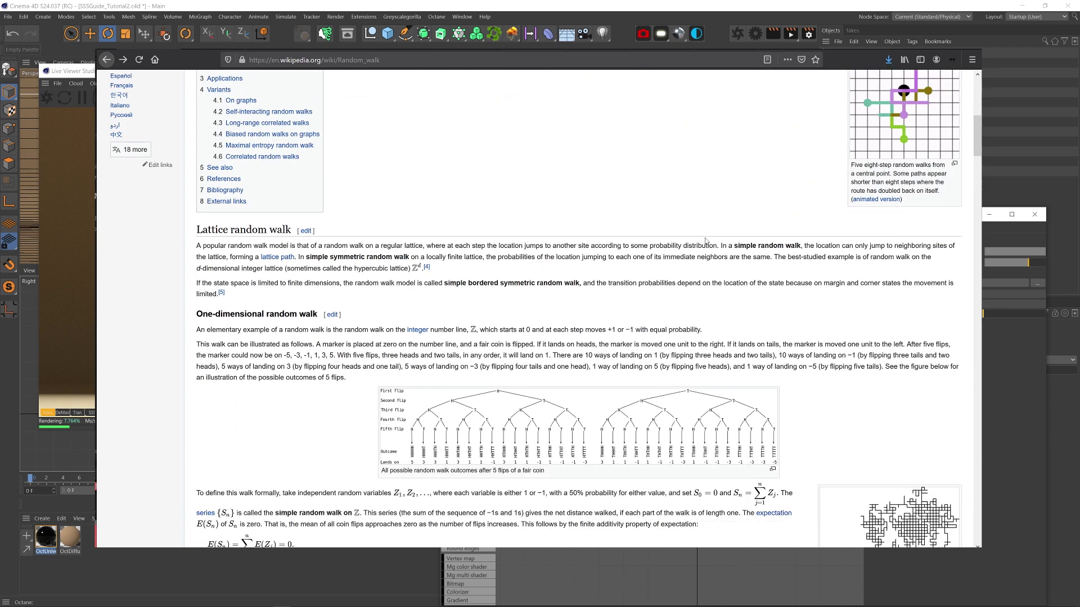
scroll(706, 241, down, 7)
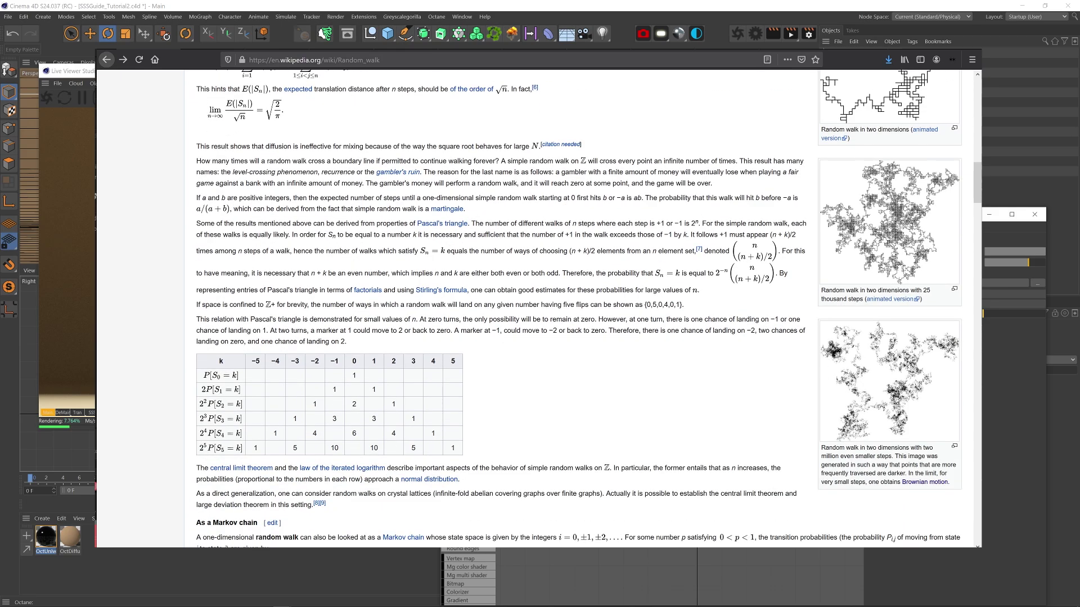
scroll(705, 241, down, 10)
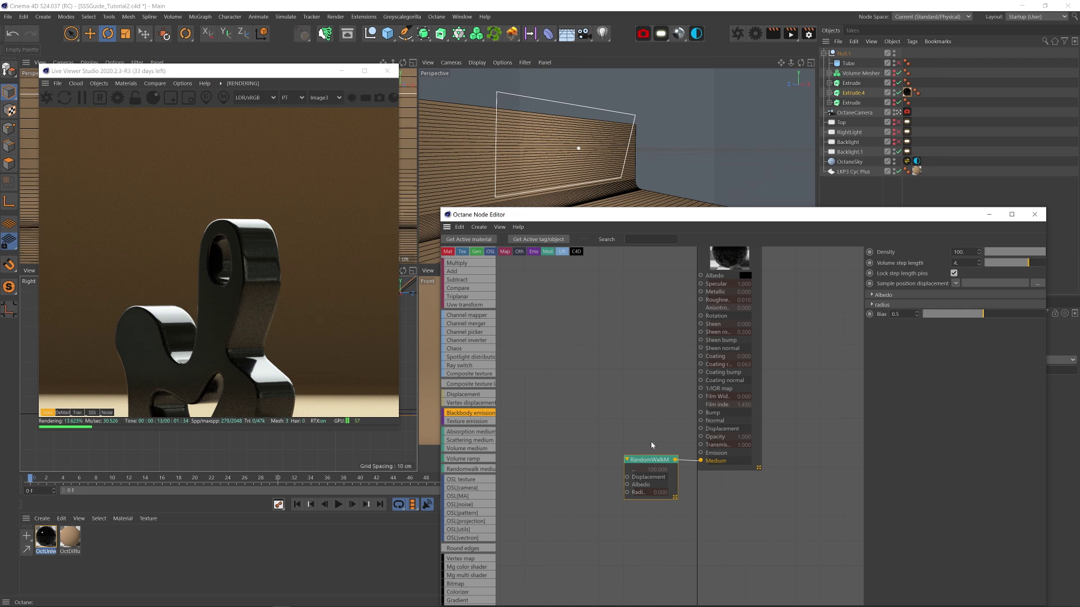
Wire a red RgbSpectrum into the RandomWalk medium's Albedo, then reselect the RandomWalk node.
click(882, 295)
click(881, 343)
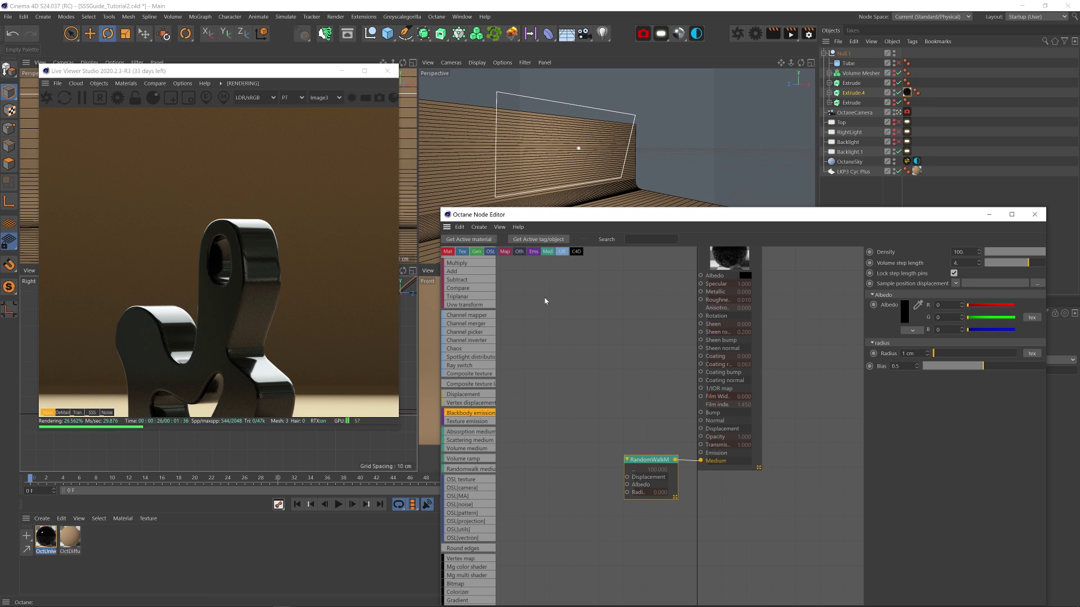
scroll(476, 314, up, 10)
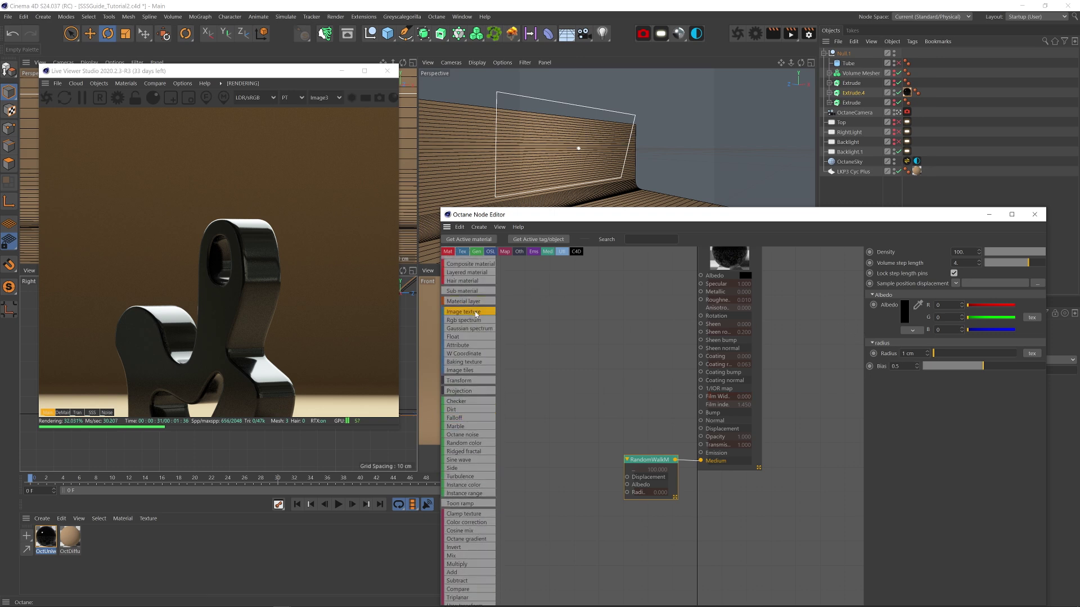
drag(556, 470, 627, 485)
click(573, 483)
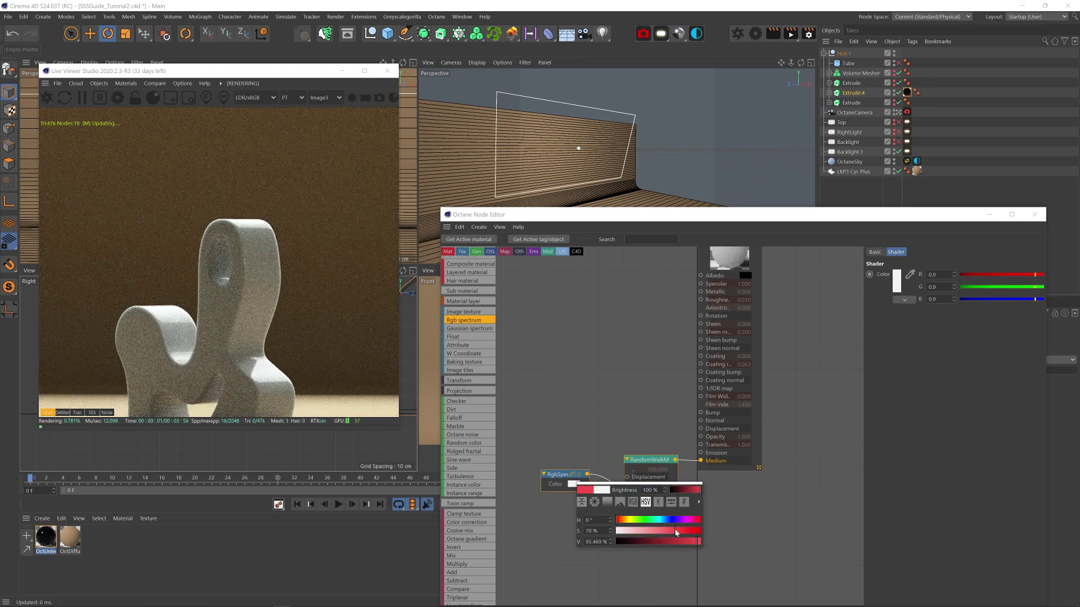
click(674, 528)
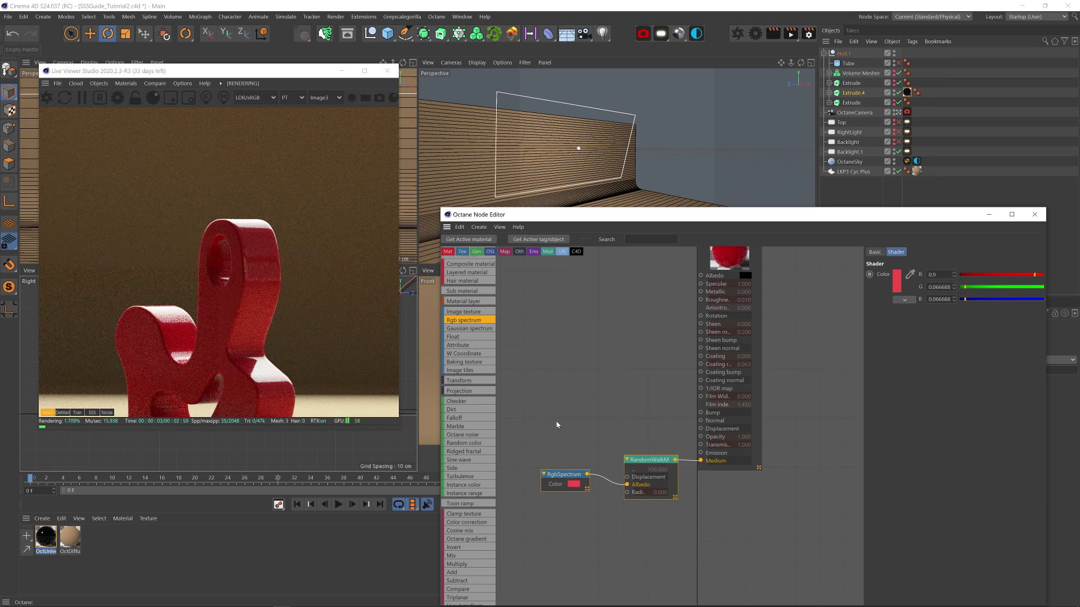
click(651, 460)
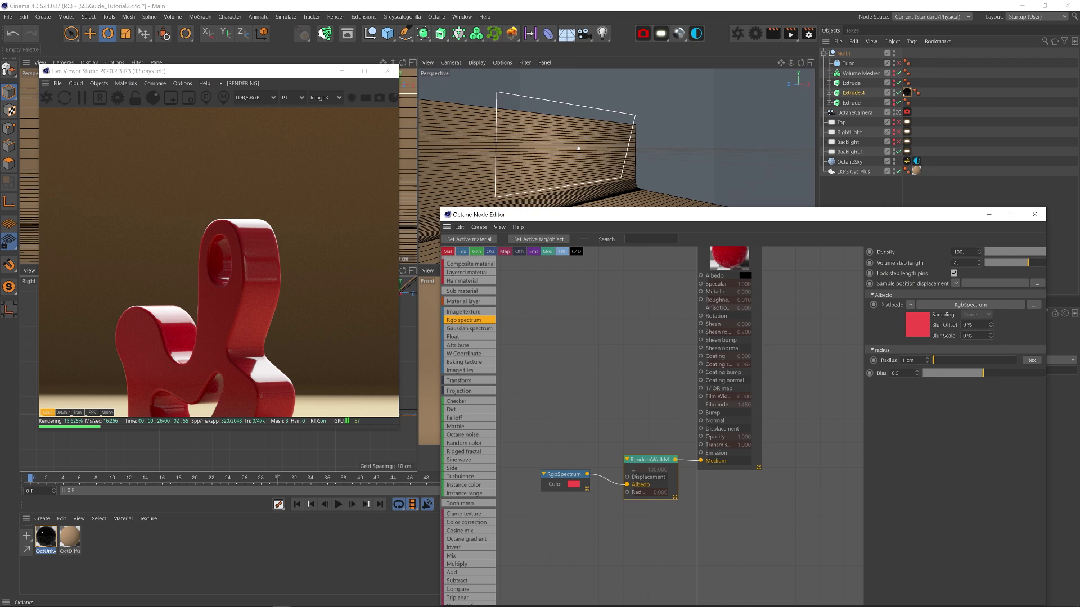
Try RandomWalk radii of 0.01, ~72.7 and ~175.8 cm, then set density 10 and radius 10 cm.
key(Return)
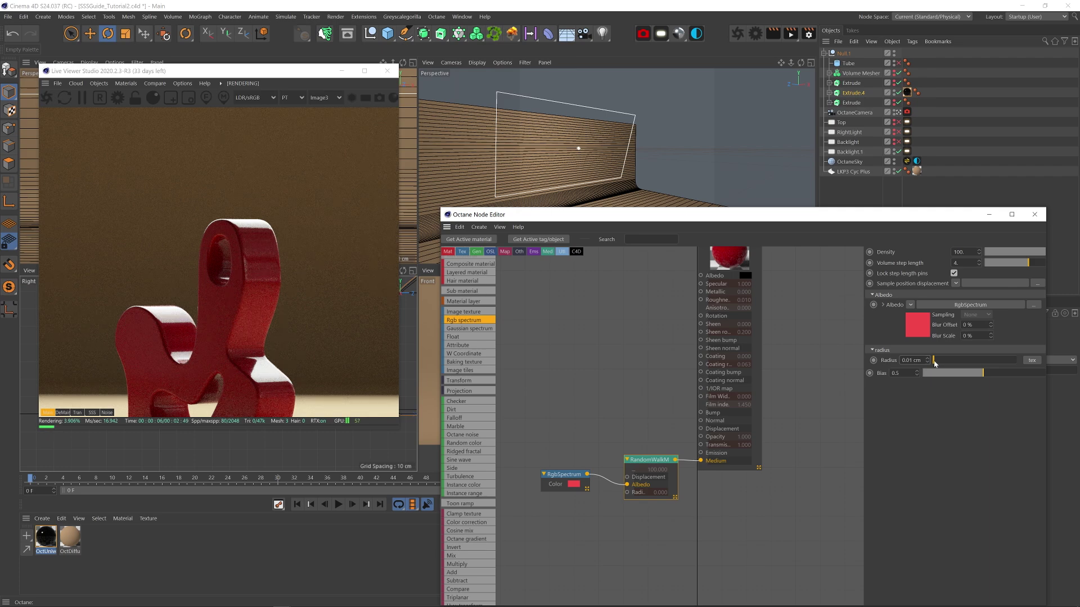
drag(935, 364, 939, 364)
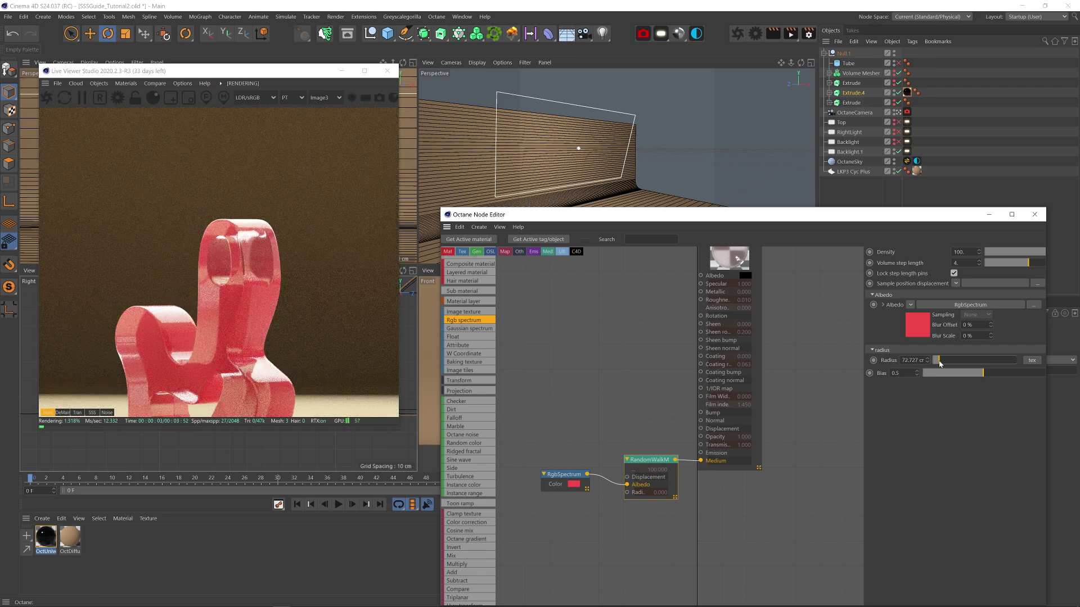
drag(939, 364, 997, 362)
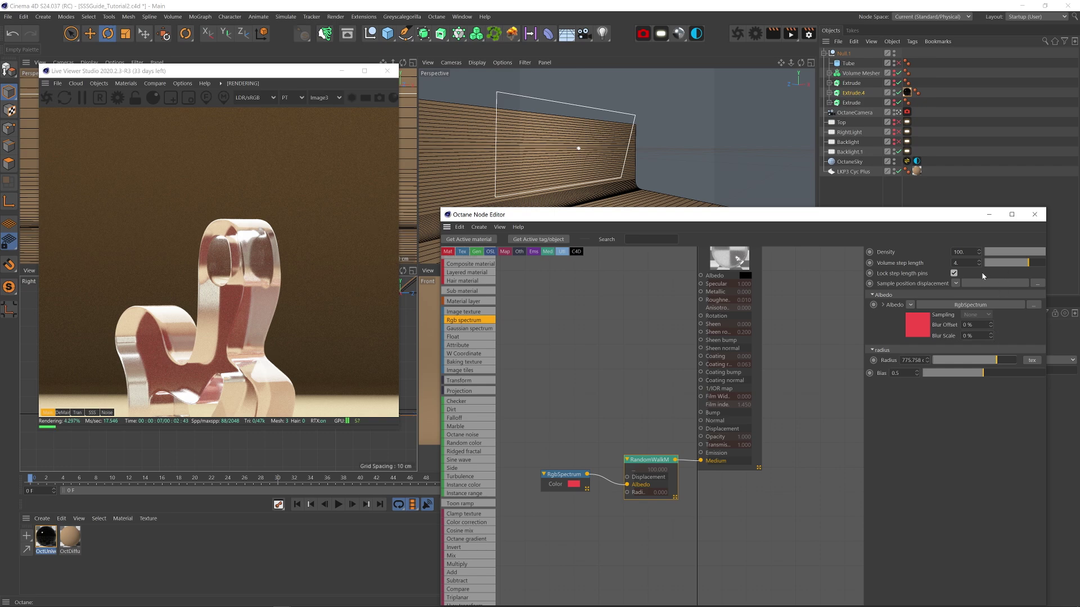
key(Return)
text(0)
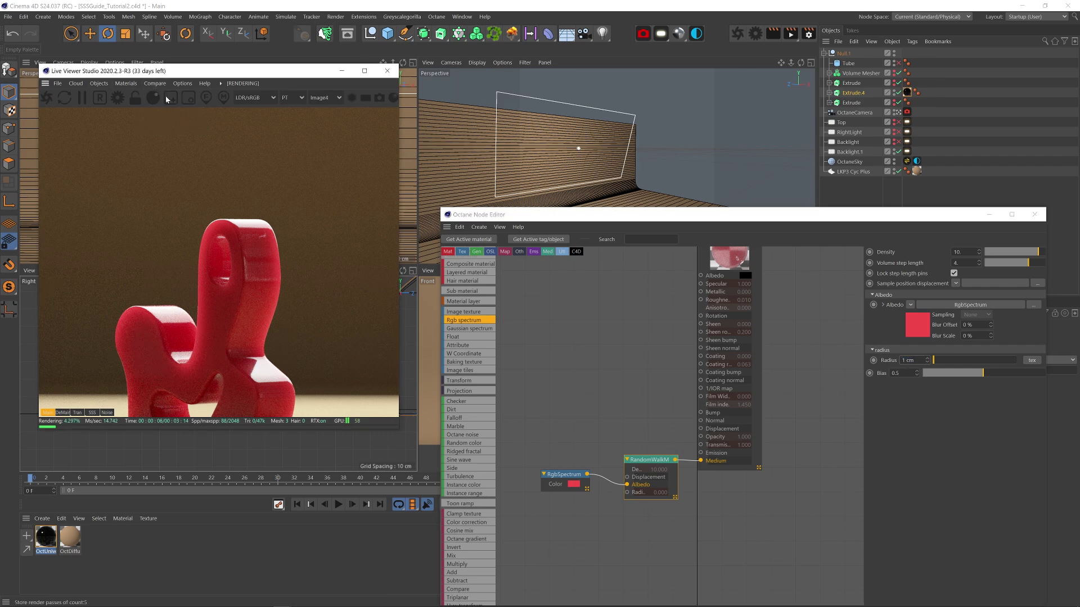
text(0)
key(Return)
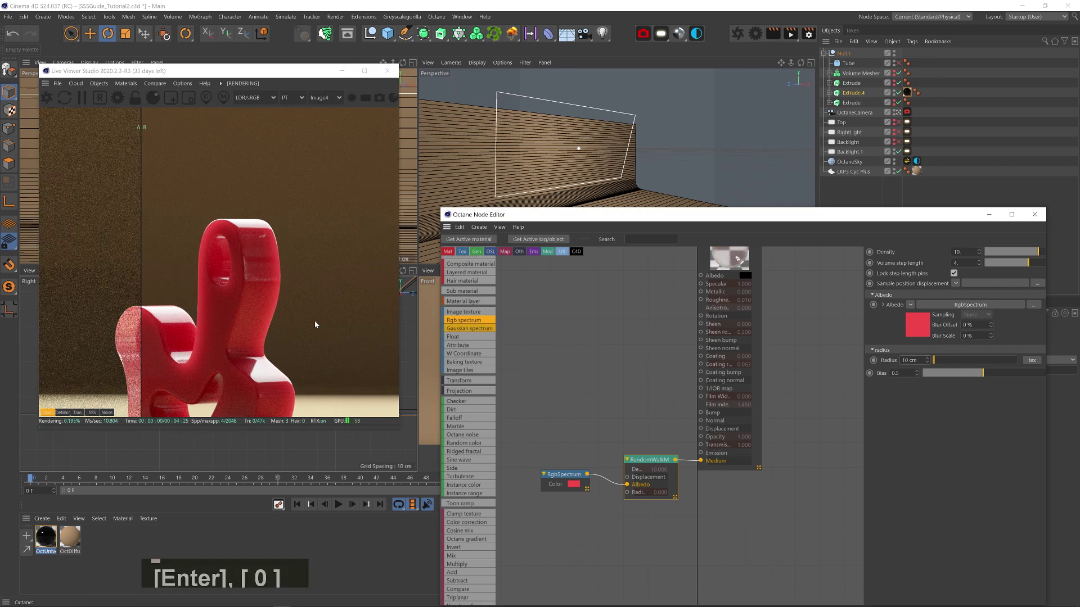
Set density to 100 and radius back to 1 cm, then turn off the before/after comparison.
drag(140, 287, 214, 287)
click(962, 252)
text(00)
key(Return)
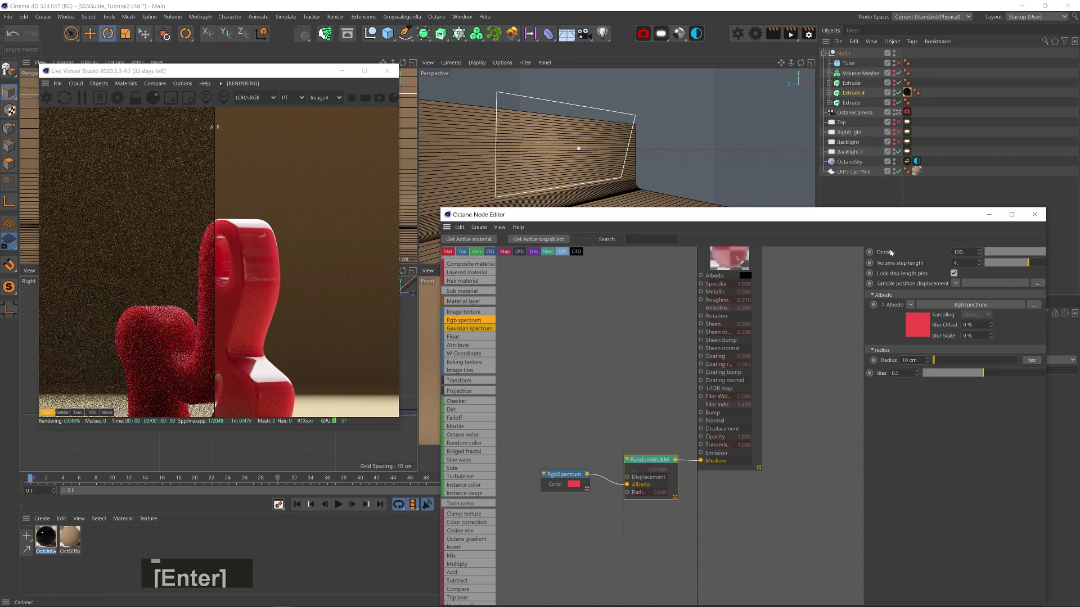
drag(217, 305, 240, 319)
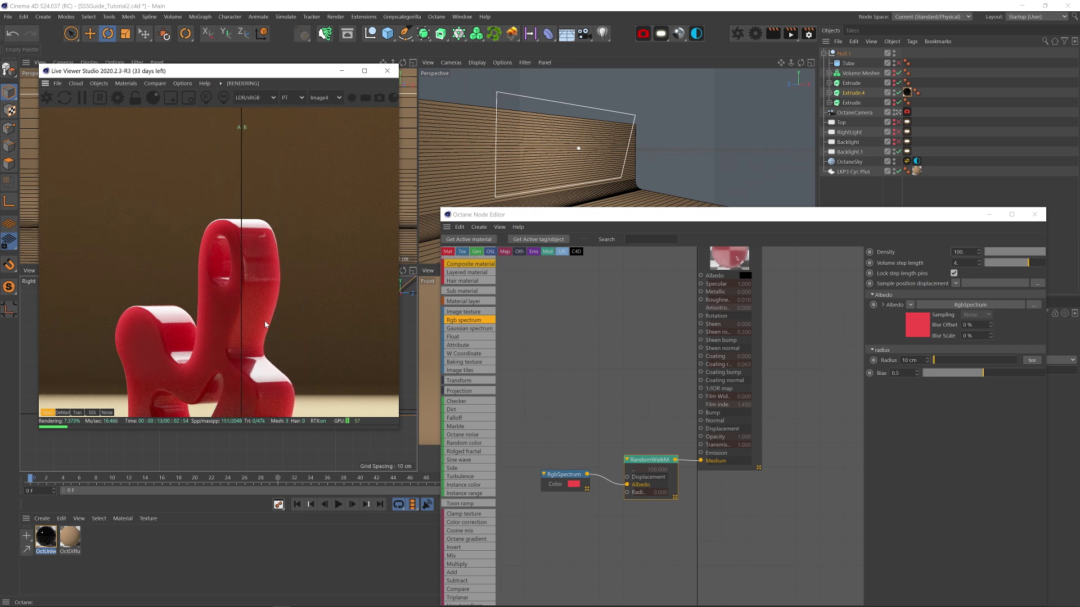
text(1)
key(Return)
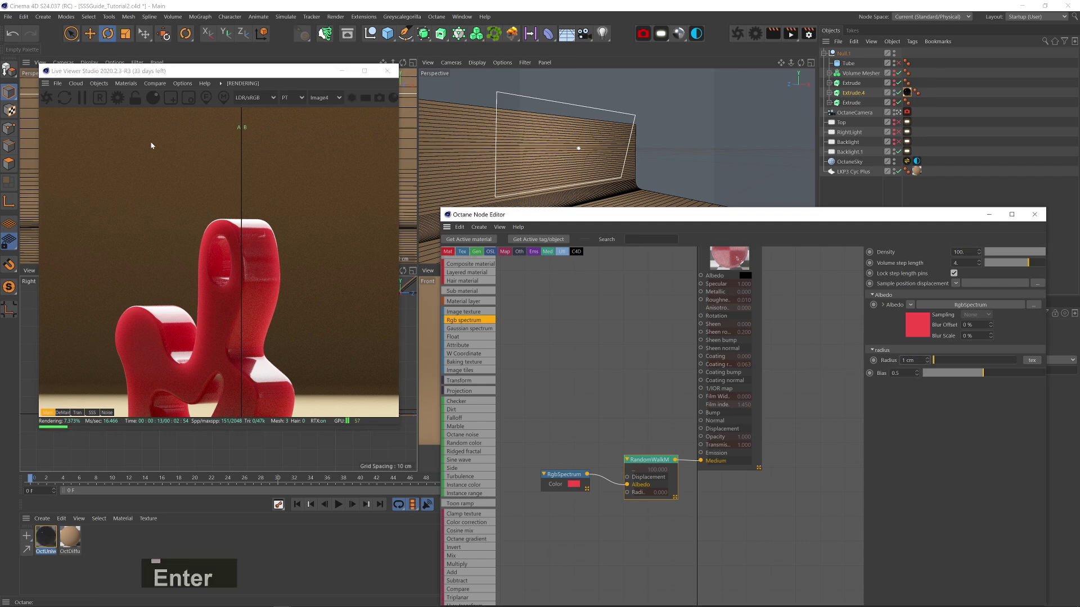
click(155, 83)
click(178, 106)
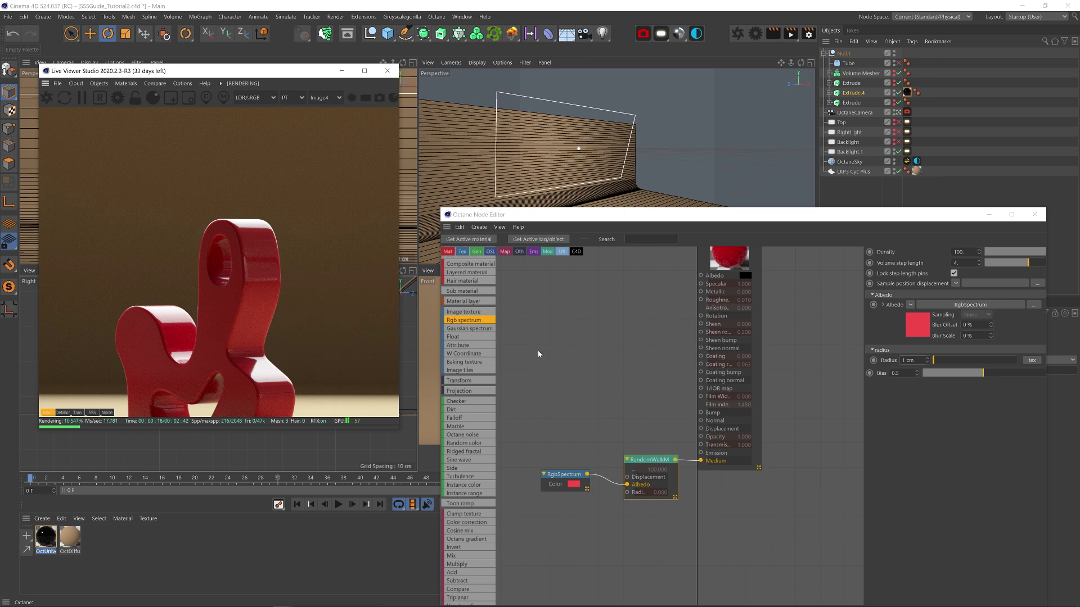
Wire a second RgbSpectrum into the RandomWalk Radius and set it to teal (H 166°, S 61%).
drag(463, 320, 627, 492)
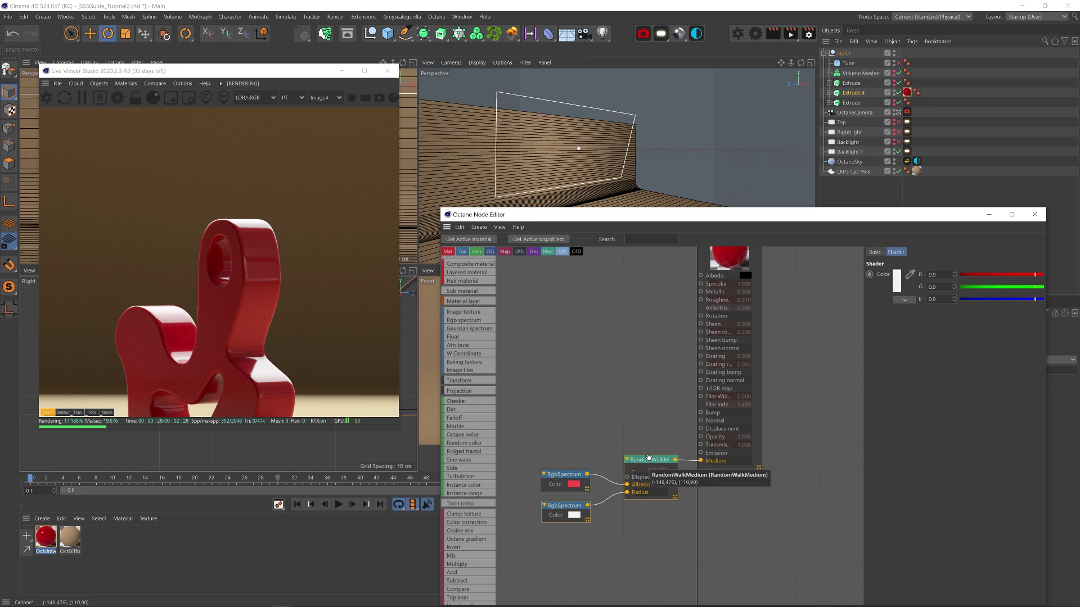
click(574, 515)
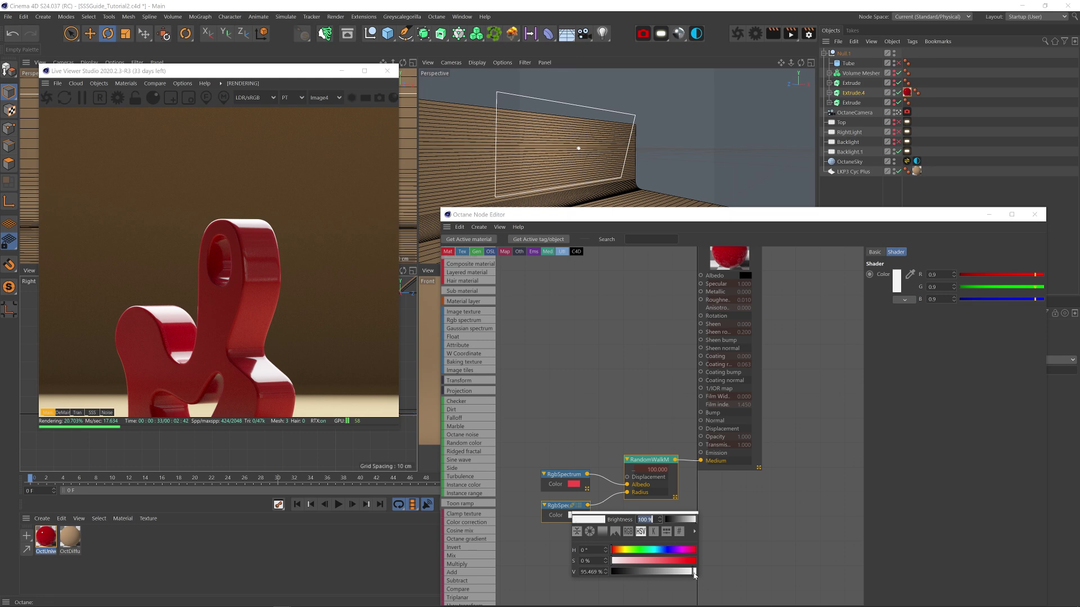
drag(694, 571, 706, 573)
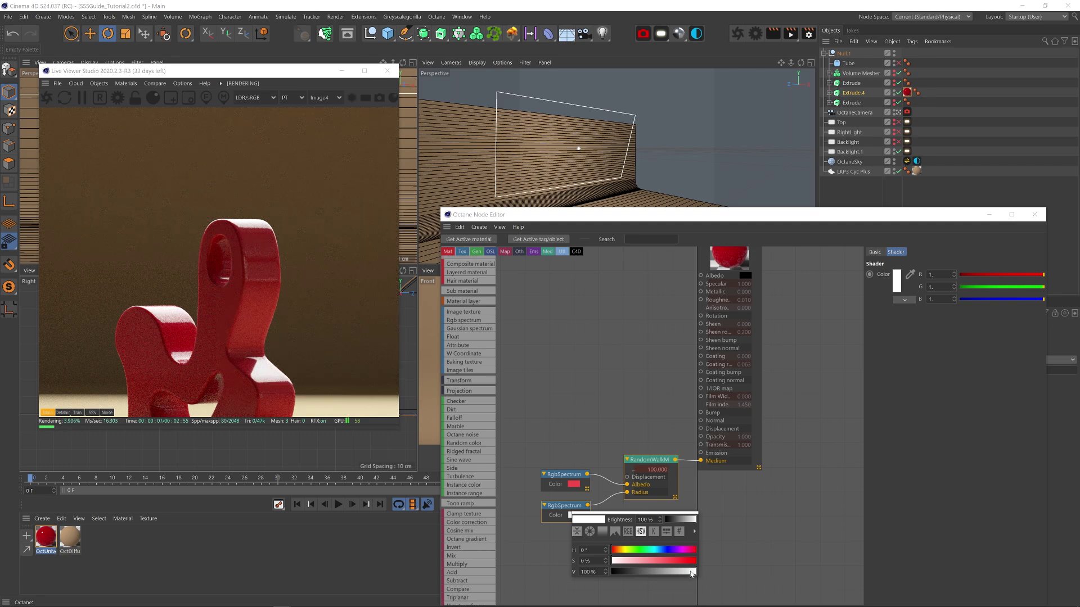
mouse_move(691, 574)
mouse_down()
mouse_move(616, 573)
mouse_move(693, 572)
mouse_up()
click(651, 549)
click(658, 561)
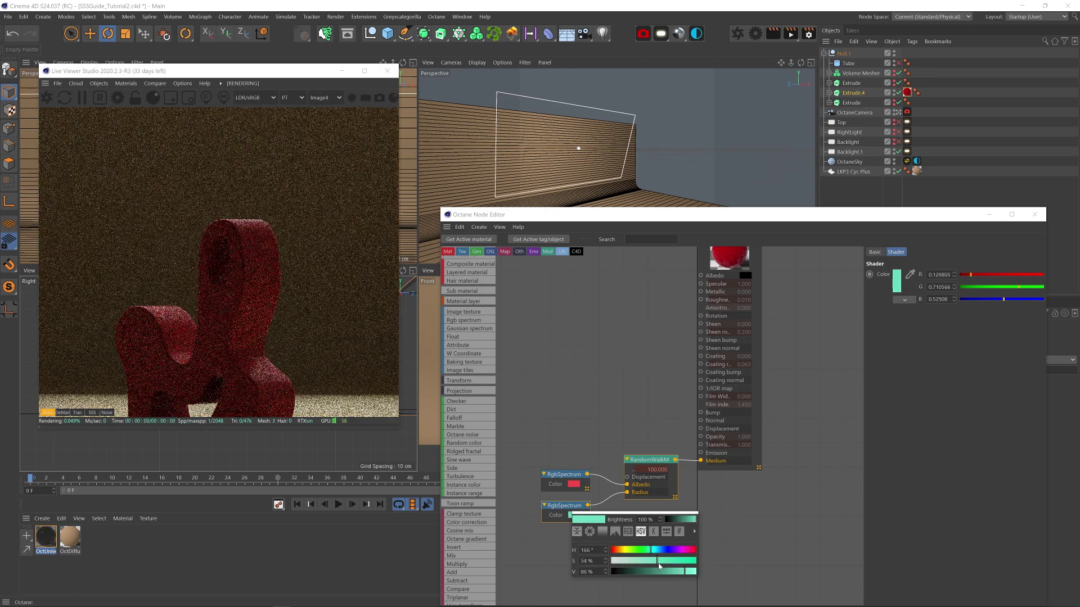
click(694, 574)
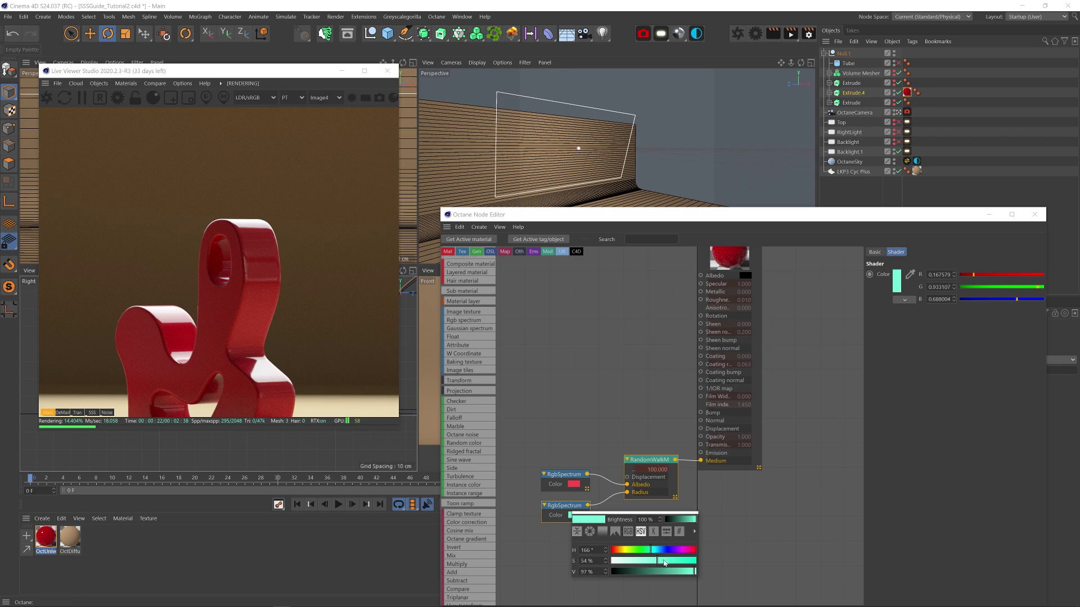
mouse_move(666, 562)
mouse_down()
mouse_move(615, 561)
mouse_move(661, 561)
mouse_move(675, 574)
mouse_move(613, 573)
mouse_move(696, 572)
mouse_move(611, 561)
mouse_move(663, 561)
mouse_up()
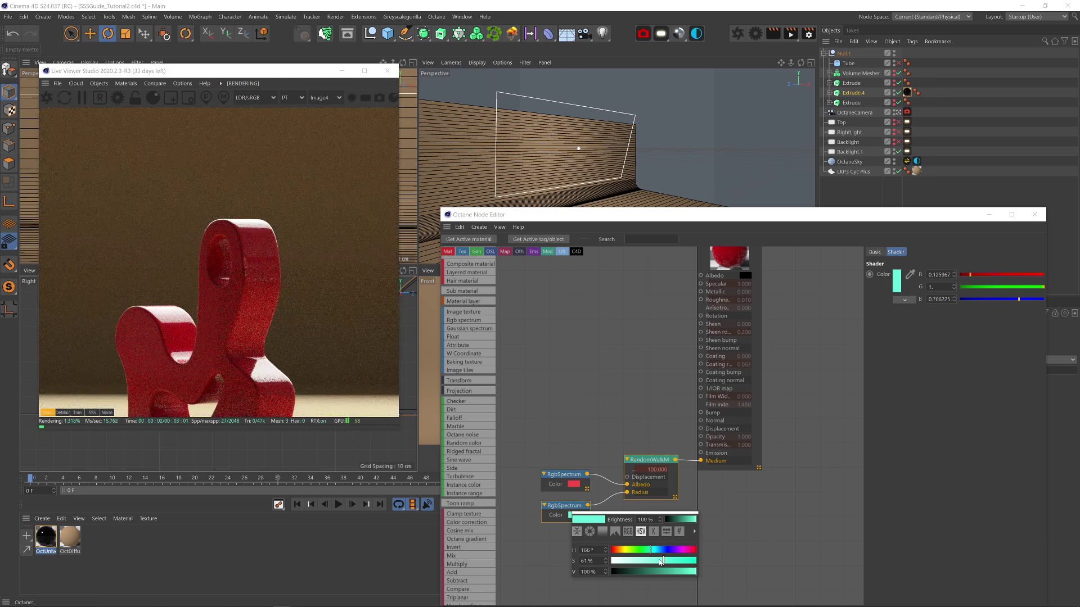
Test RandomWalk density values from about 1.1 up to maximum, then enter a density of 100.
click(647, 459)
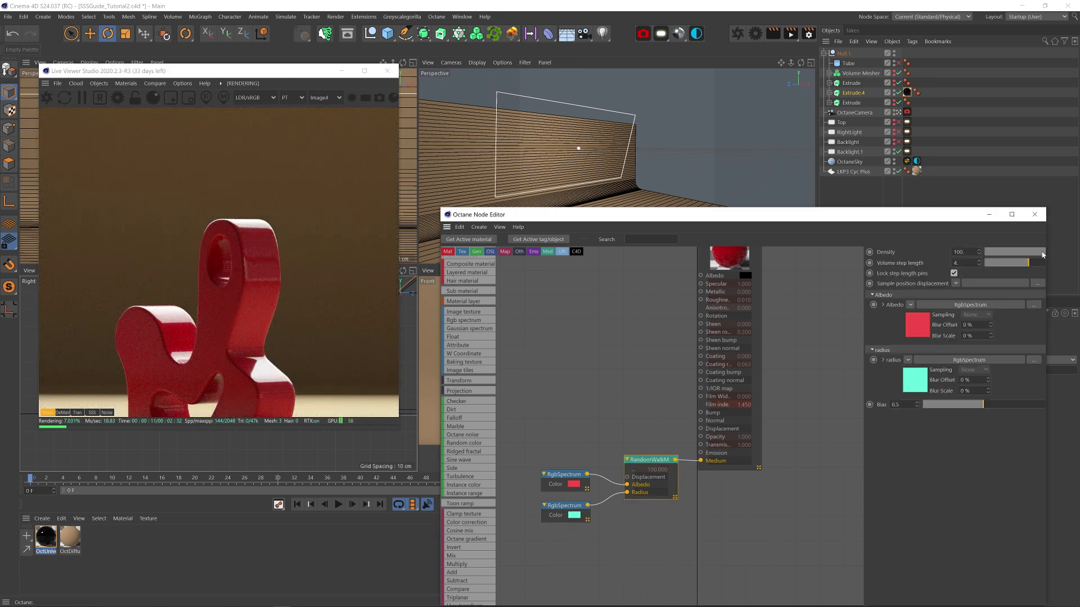
drag(1042, 255, 1028, 255)
drag(864, 422, 770, 425)
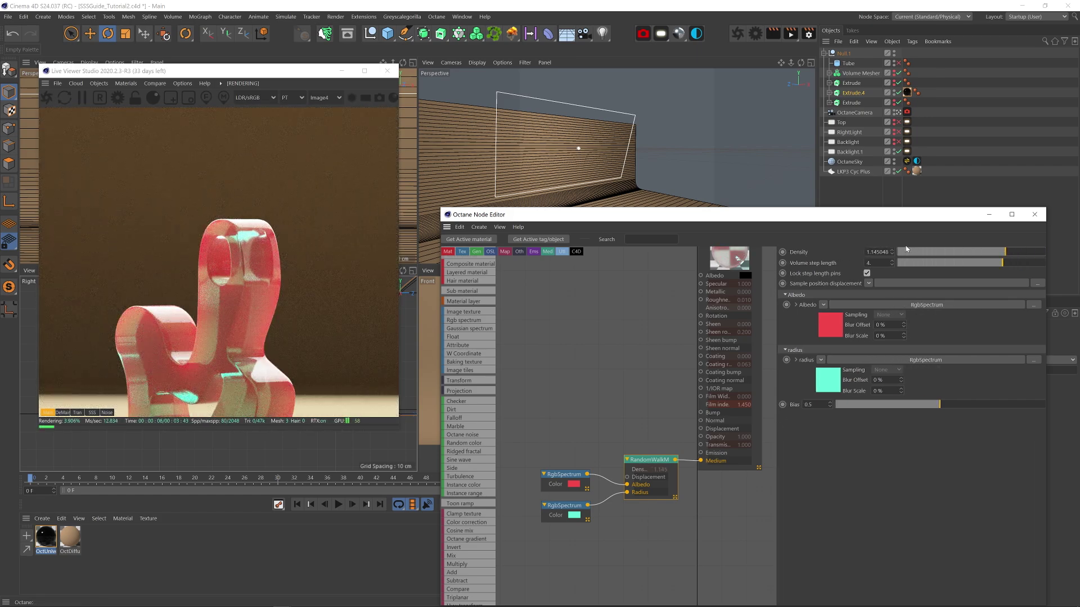
drag(1005, 253, 1021, 253)
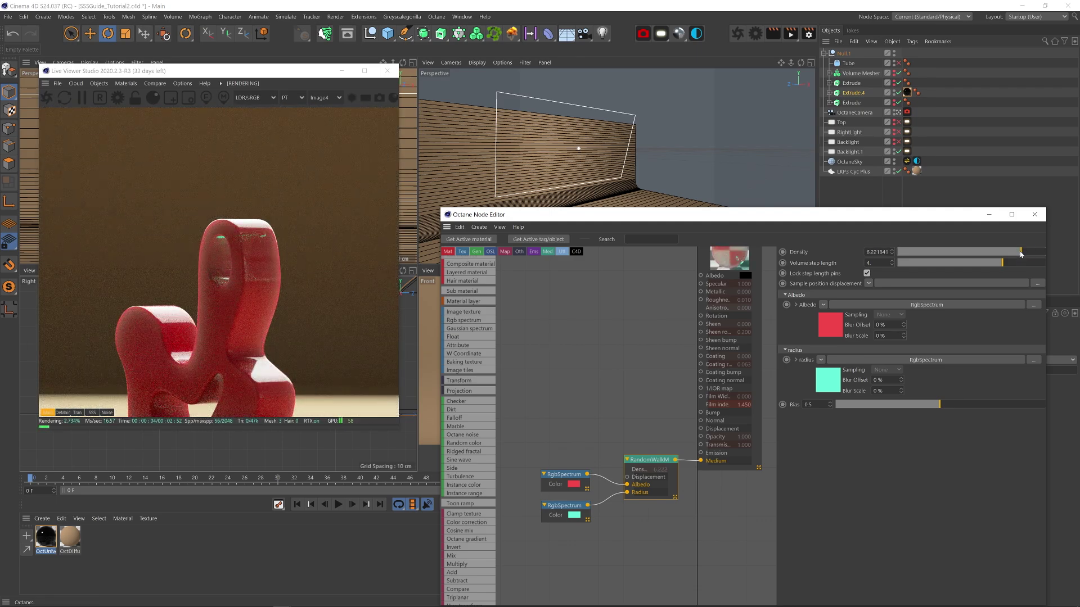
drag(1019, 252, 1078, 252)
click(876, 252)
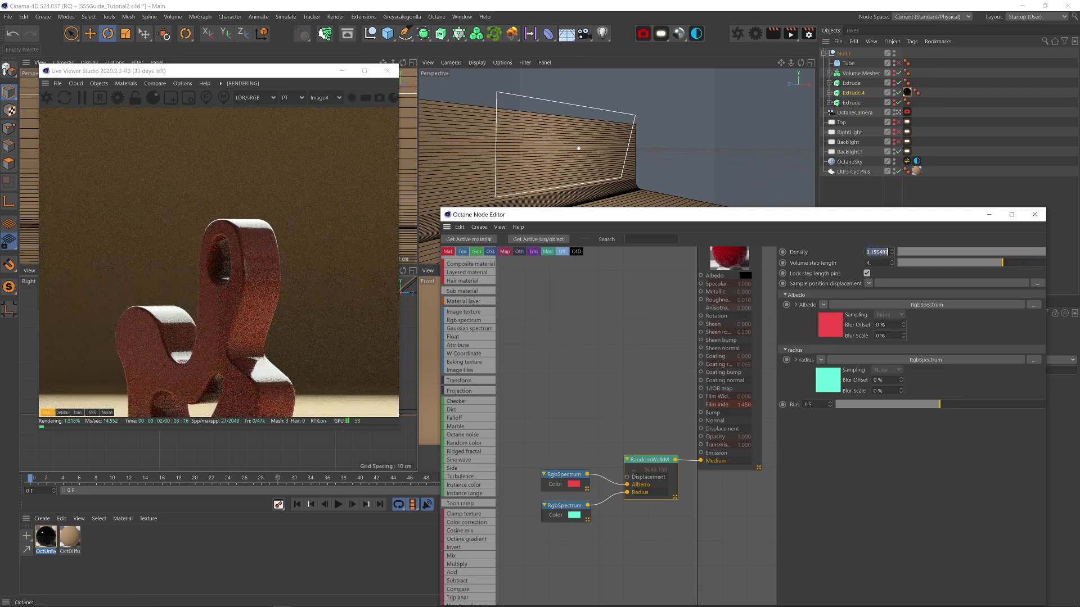
key(BackSpace)
text(100)
key(Return)
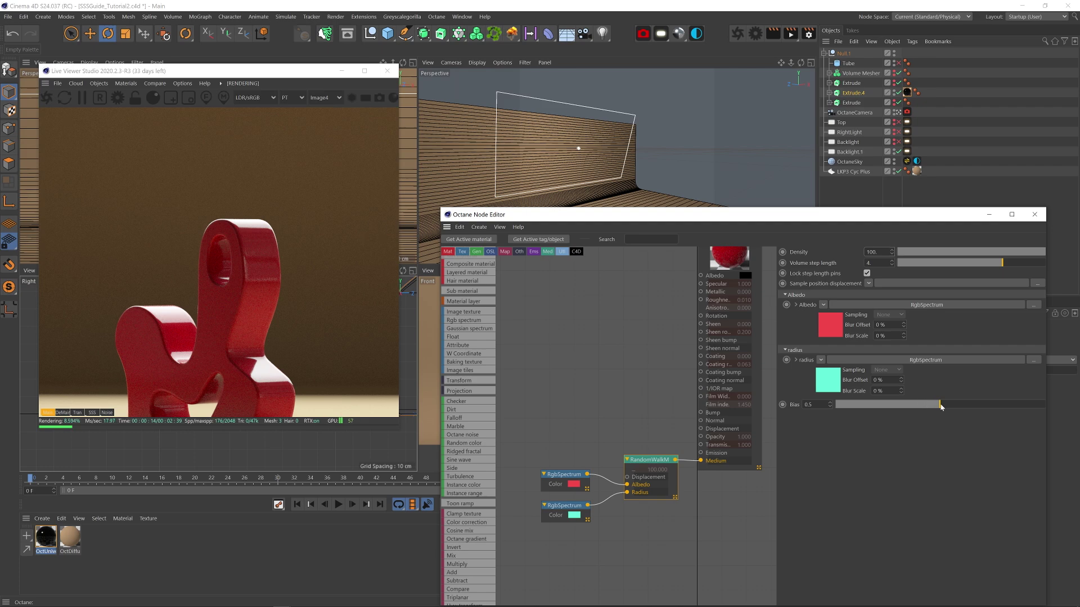
Set density to about 5.89 and, after trying 0 and 1, set the bias to 0.5.
drag(939, 405, 835, 405)
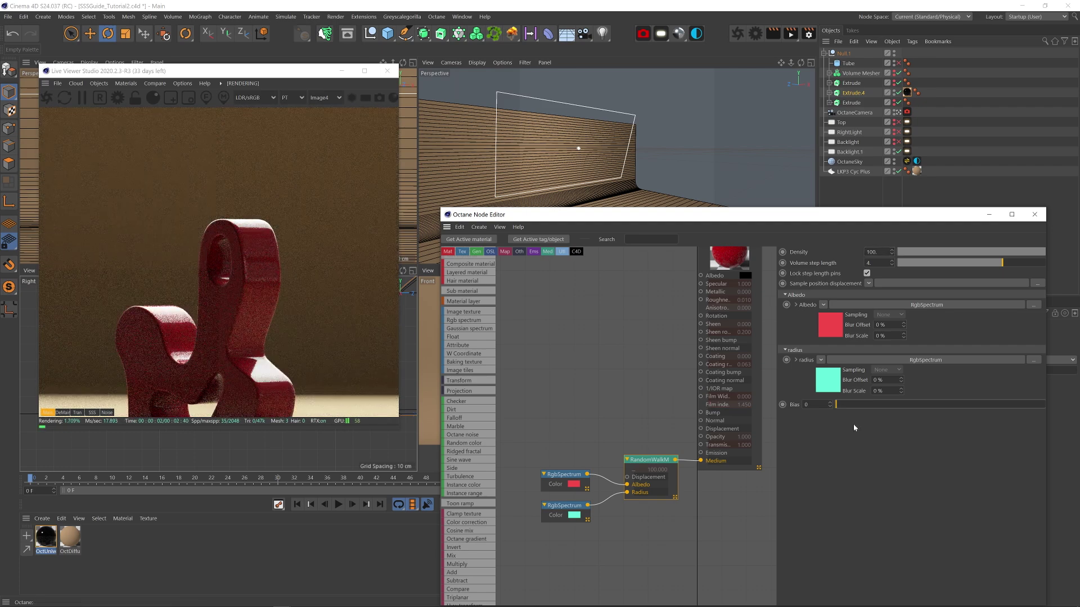
click(1019, 252)
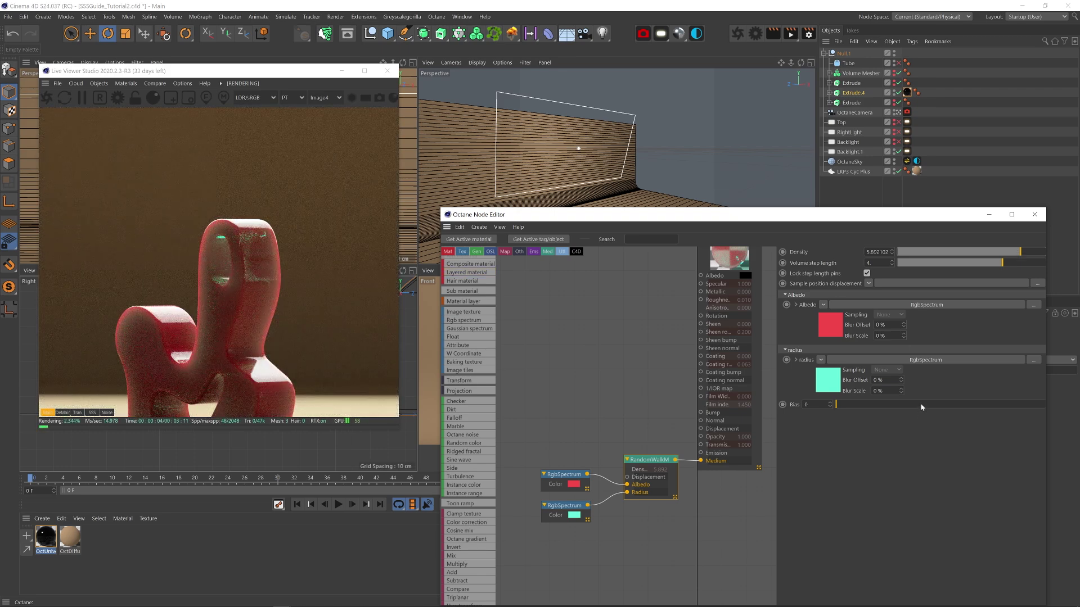
drag(922, 404, 1044, 405)
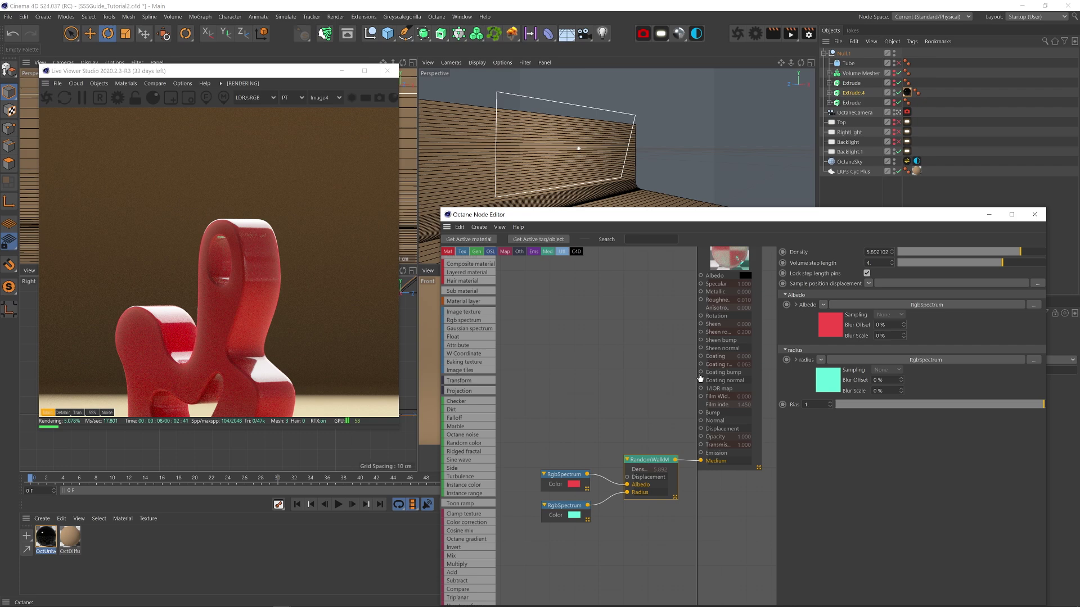
click(939, 405)
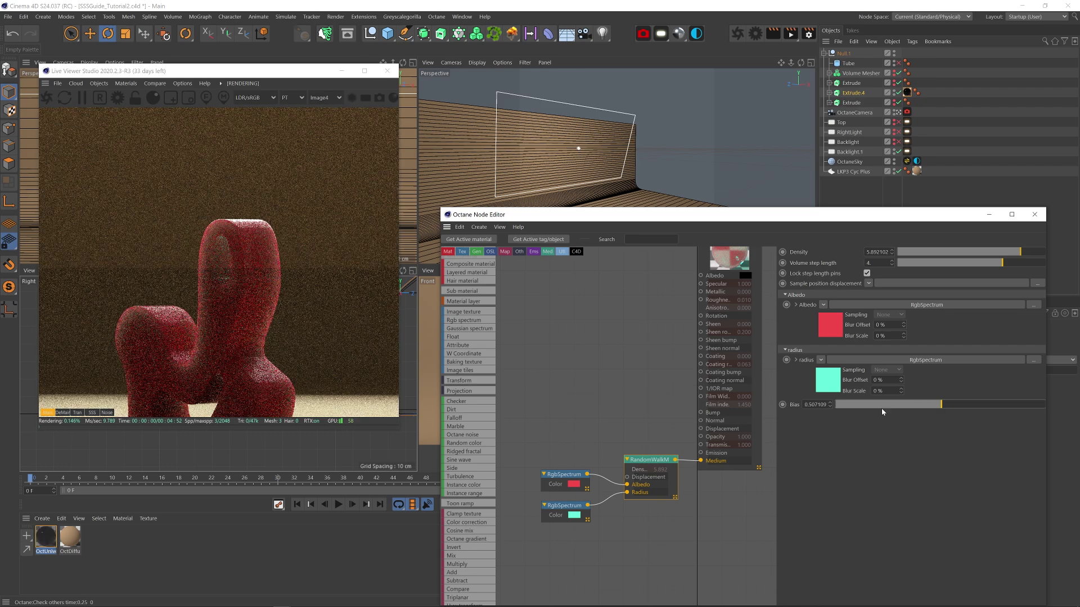
text(0.5)
key(Return)
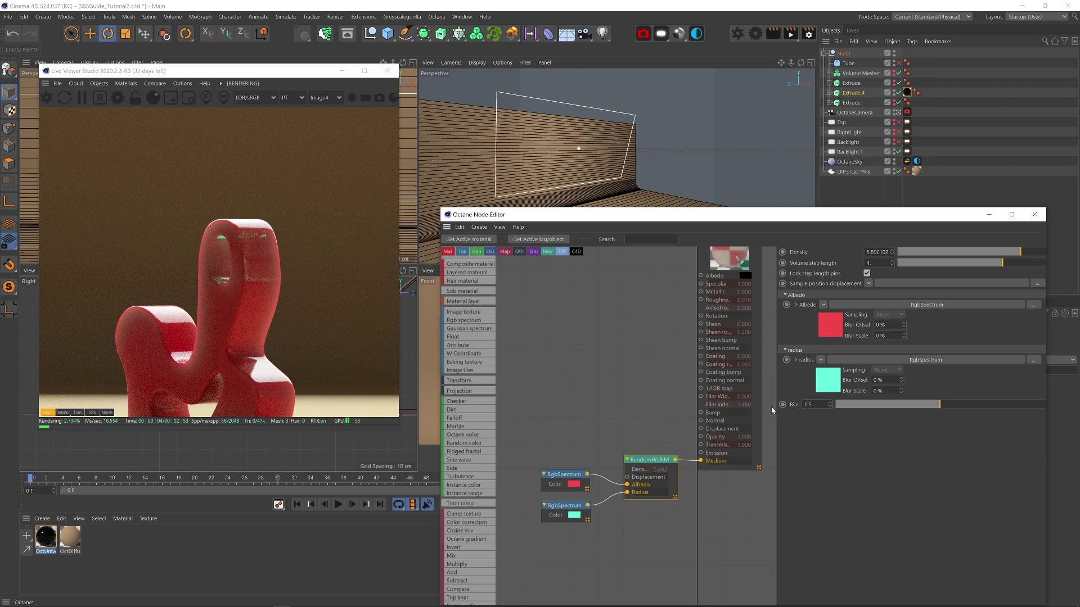
Select OctUniversal1 and test its Dielectric IOR, raising it to about 2.8.
middle_drag(694, 321, 658, 366)
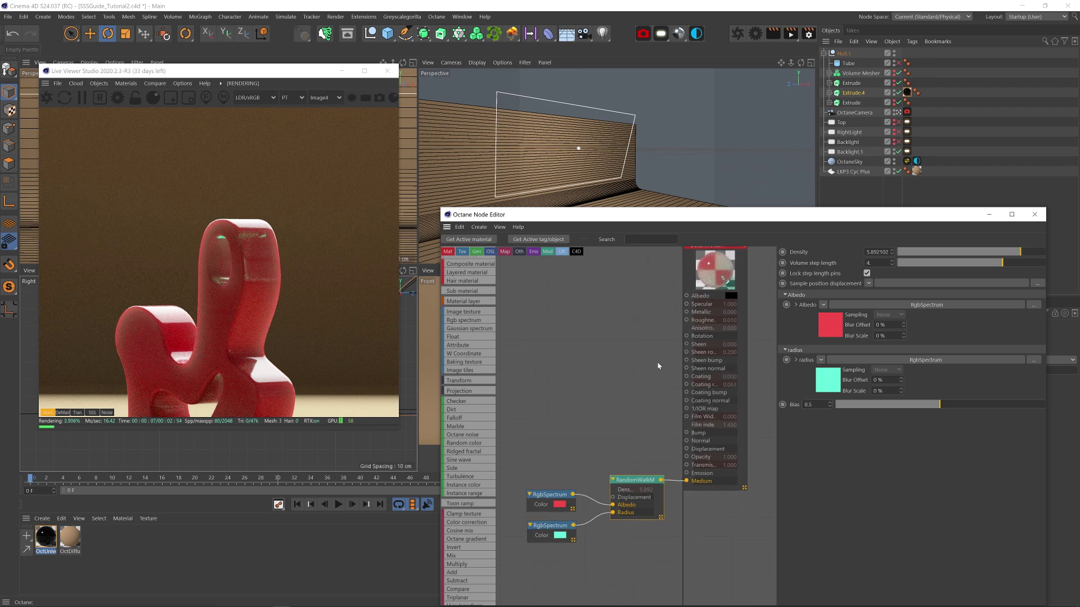
click(725, 349)
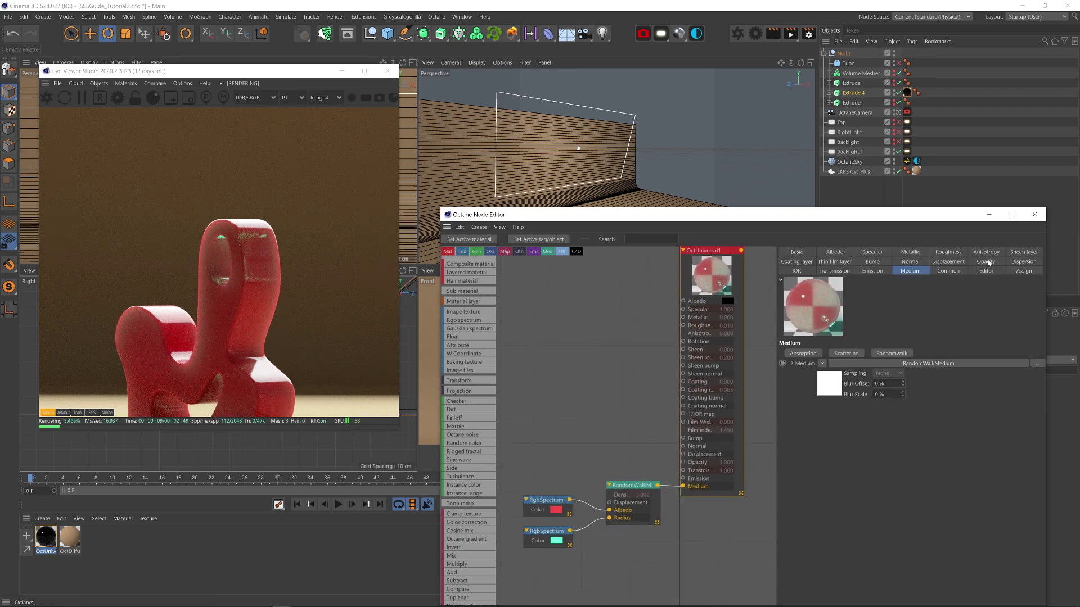
click(796, 270)
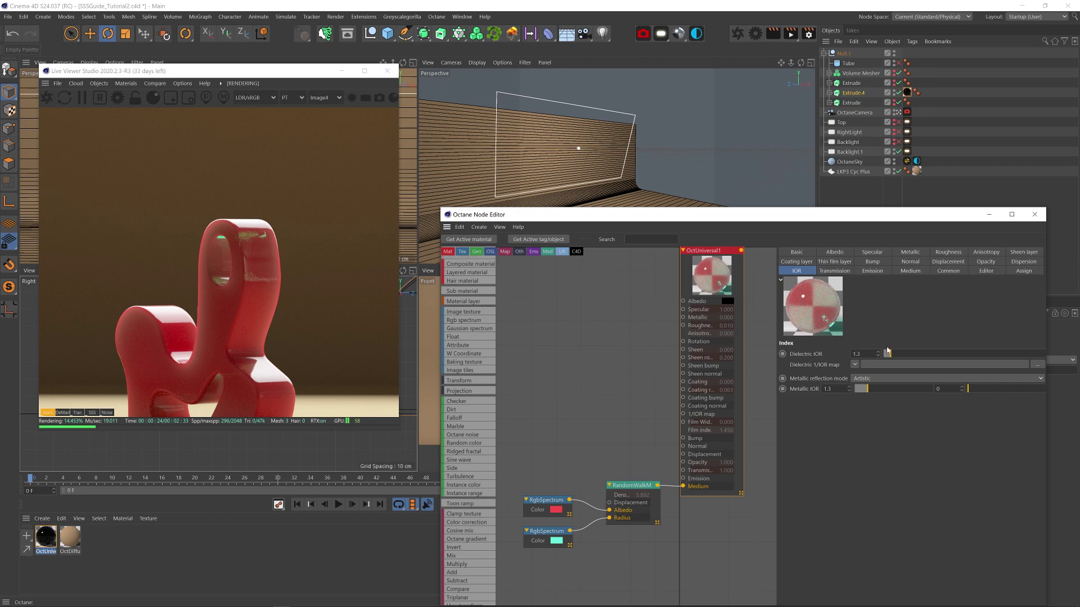
click(887, 354)
drag(894, 353, 926, 354)
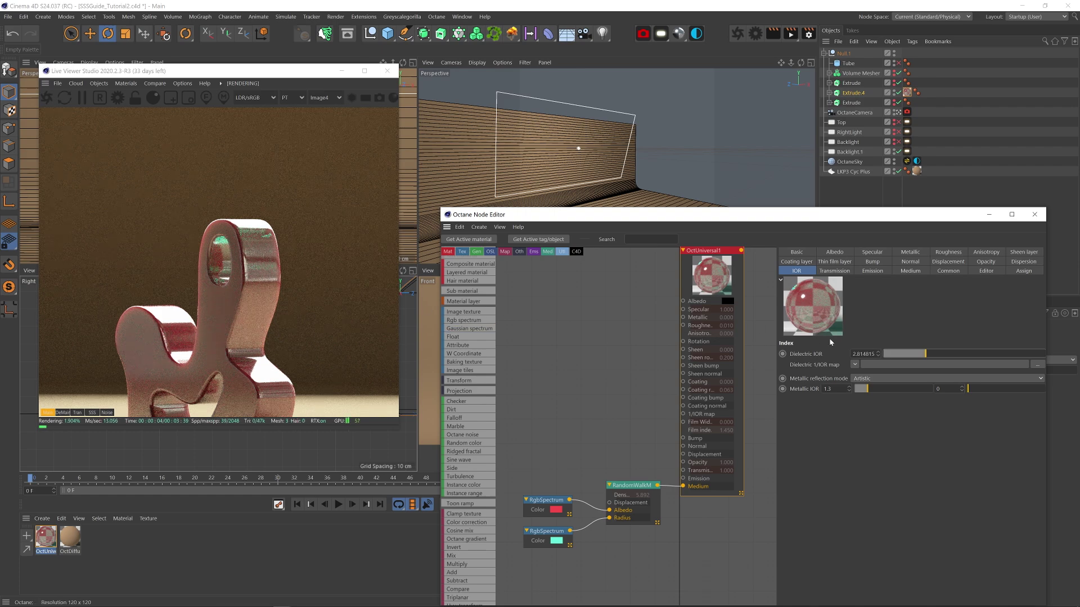
Enter low Dielectric IOR values, settling on 1.1.
double_click(863, 354)
text(1.1)
key(Return)
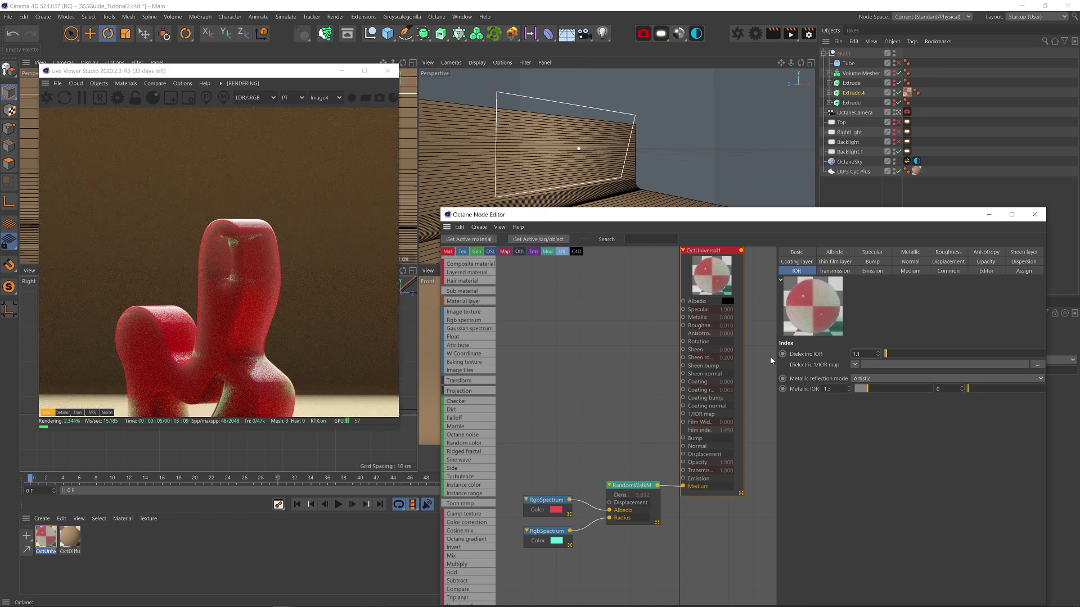
double_click(855, 354)
text(1)
key(Return)
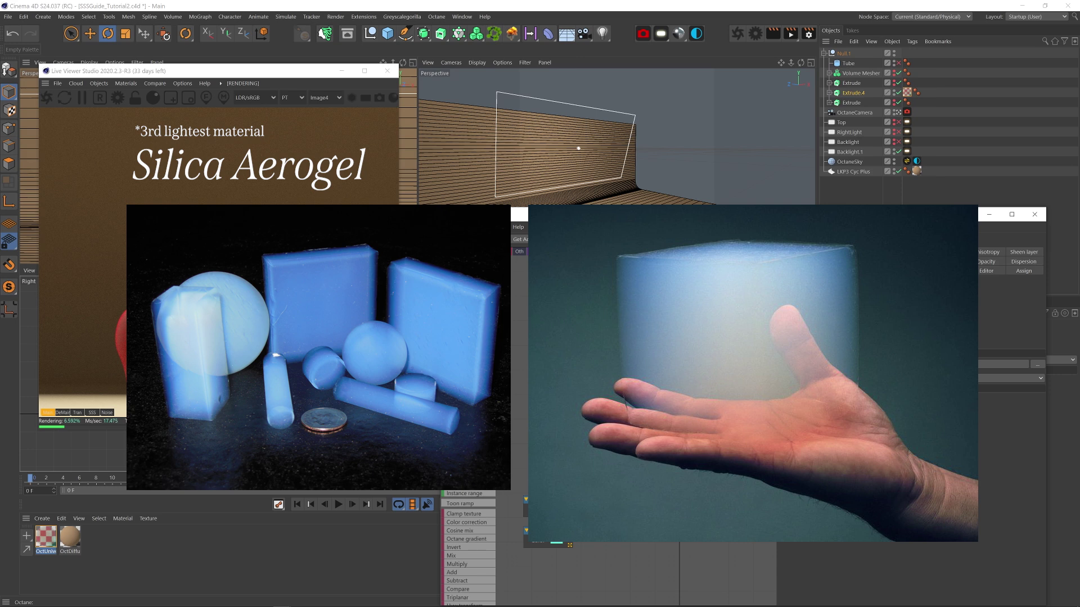
text(.5)
key(Return)
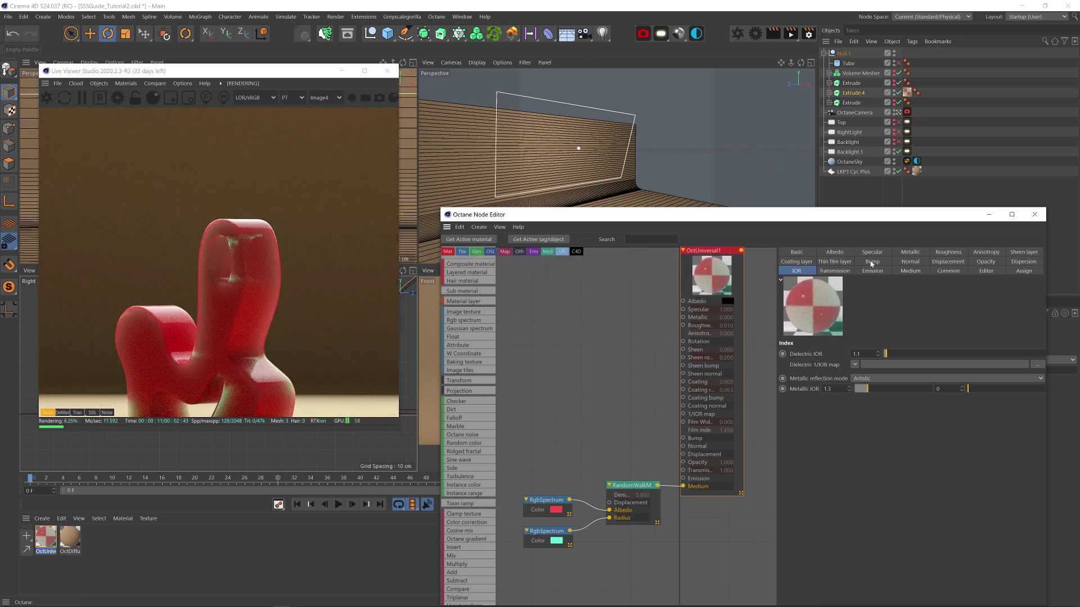
Switch the material's transmission type from specular to diffuse.
click(834, 270)
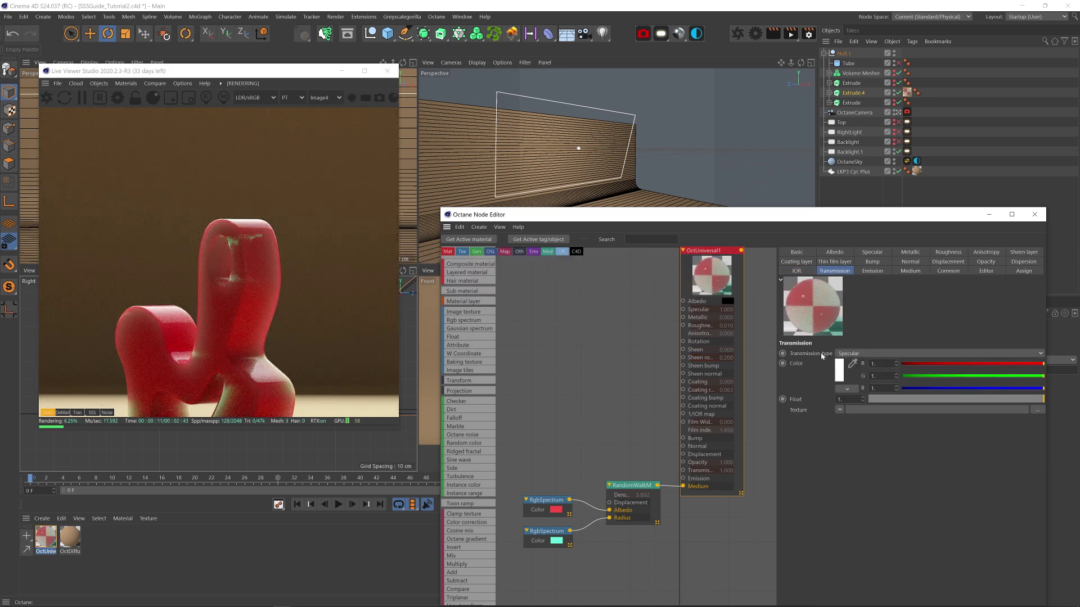
click(850, 355)
click(862, 375)
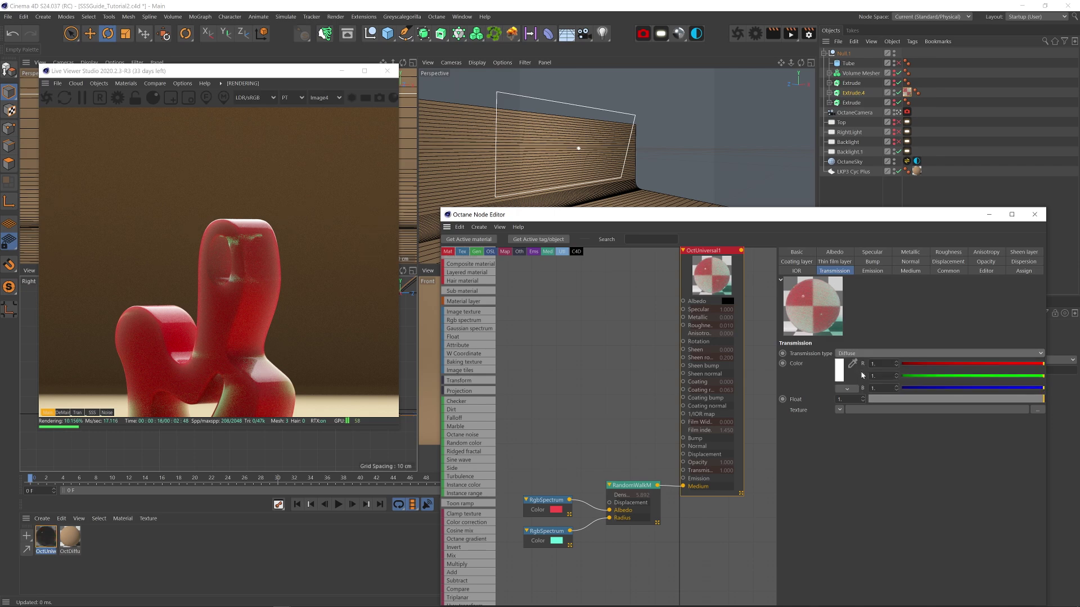
Try a RandomWalk density of about 0.25, check the teal node, then set density to 10000.
click(635, 485)
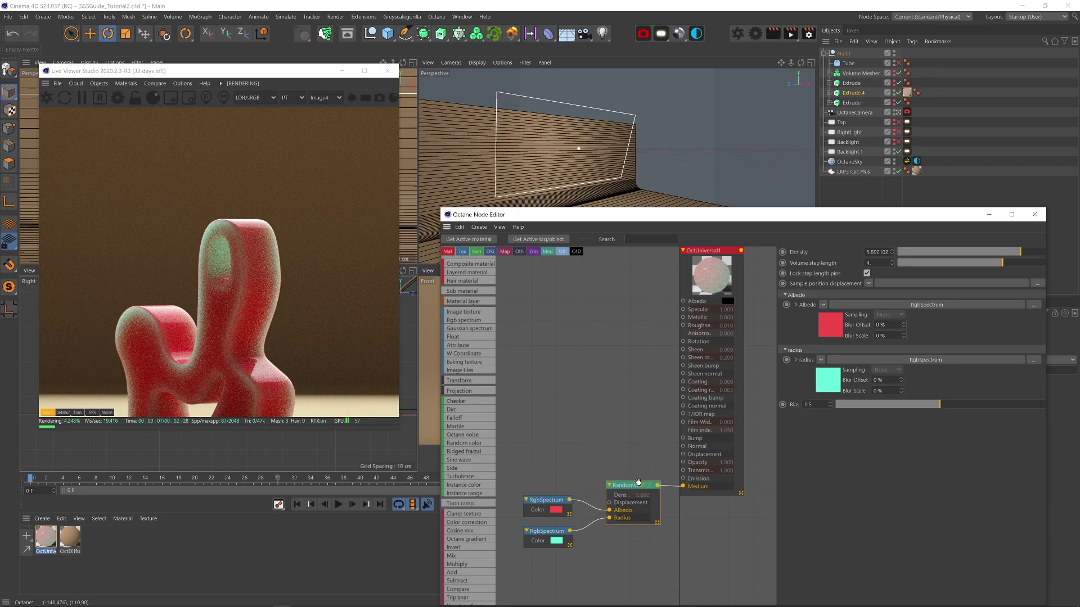
mouse_move(1014, 255)
mouse_down()
mouse_move(990, 257)
mouse_move(1011, 255)
mouse_up()
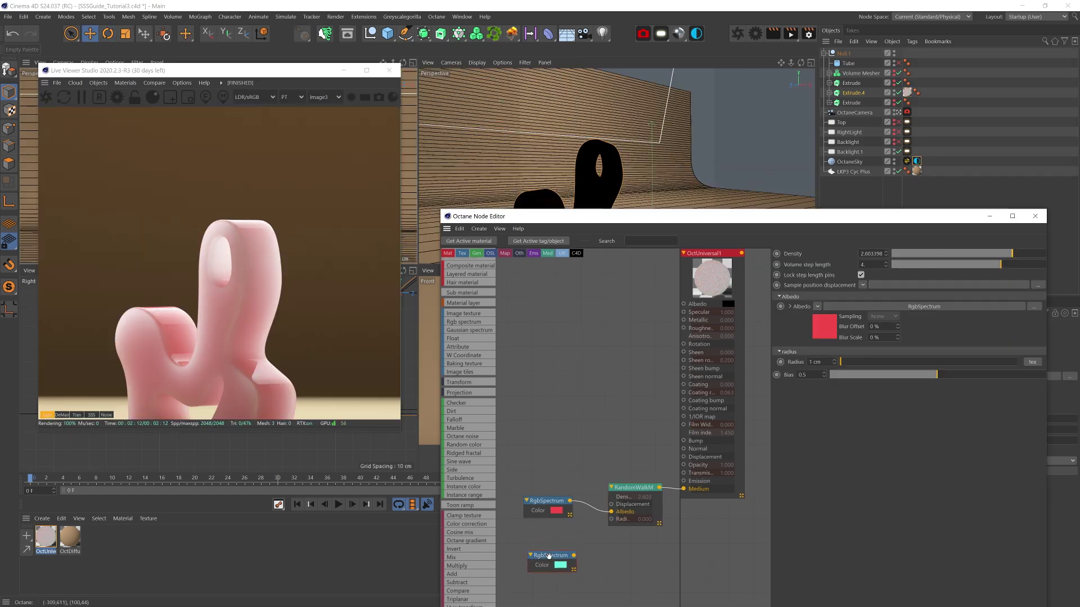
drag(549, 556, 546, 557)
click(547, 557)
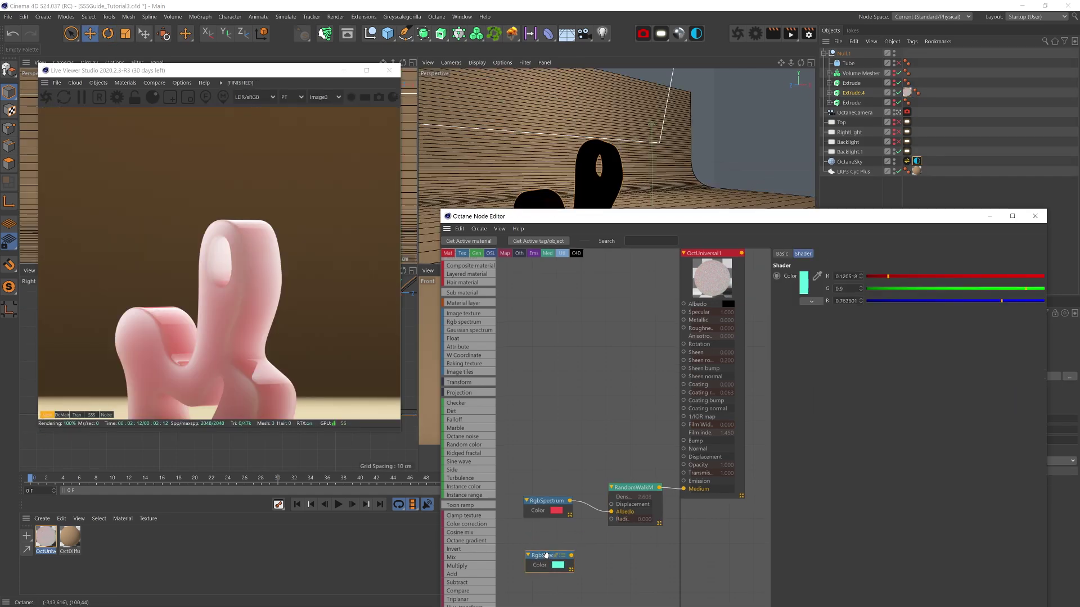
click(629, 489)
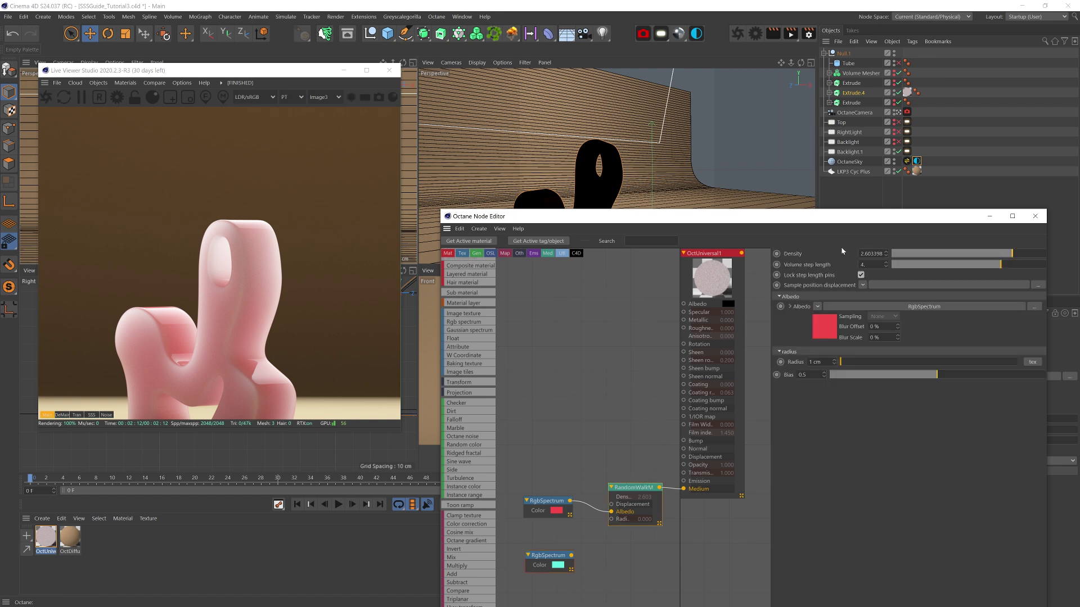
double_click(872, 254)
text(10000.)
key(Return)
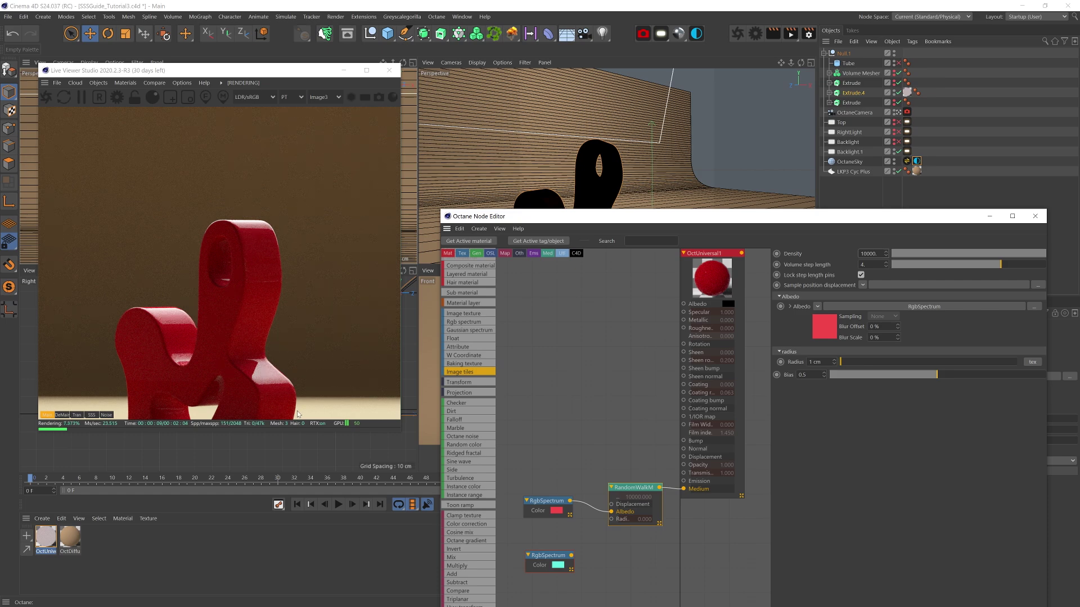
Store the render for A/B comparison and set the material's transmission to 0.
click(202, 98)
click(169, 109)
click(605, 441)
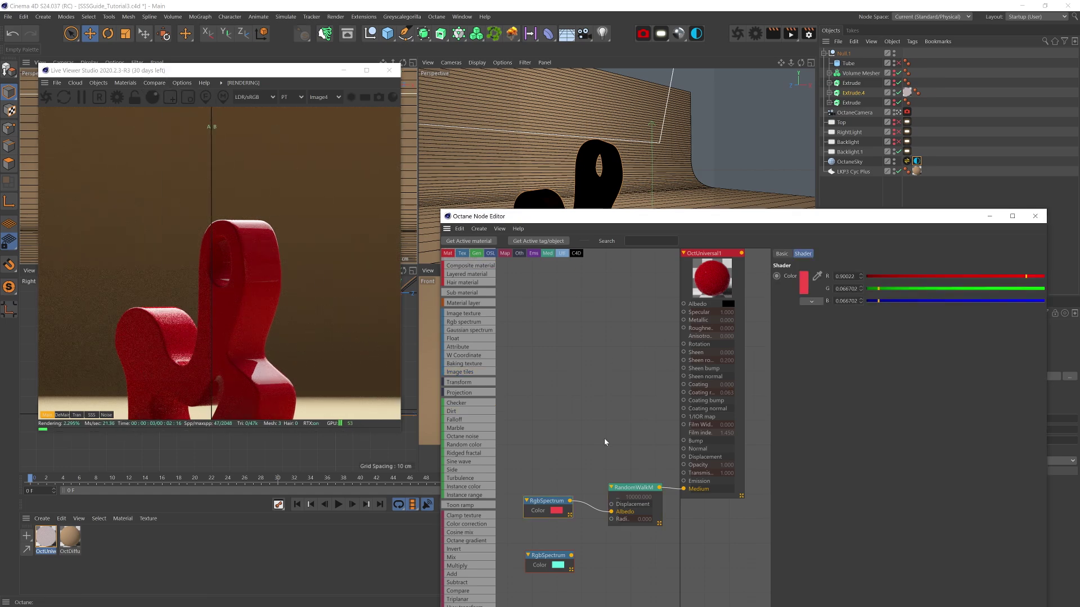
drag(1040, 401, 858, 401)
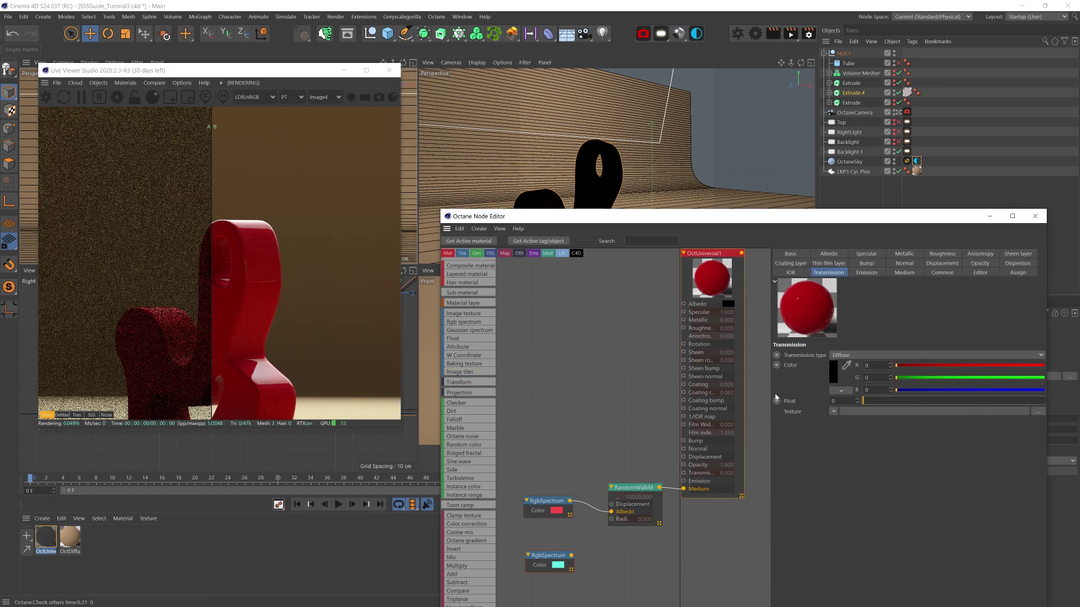
Duplicate the red RgbSpectrum into the Albedo, darken it, and compare old and new renders.
click(546, 500)
ctrl+drag(545, 500, 683, 304)
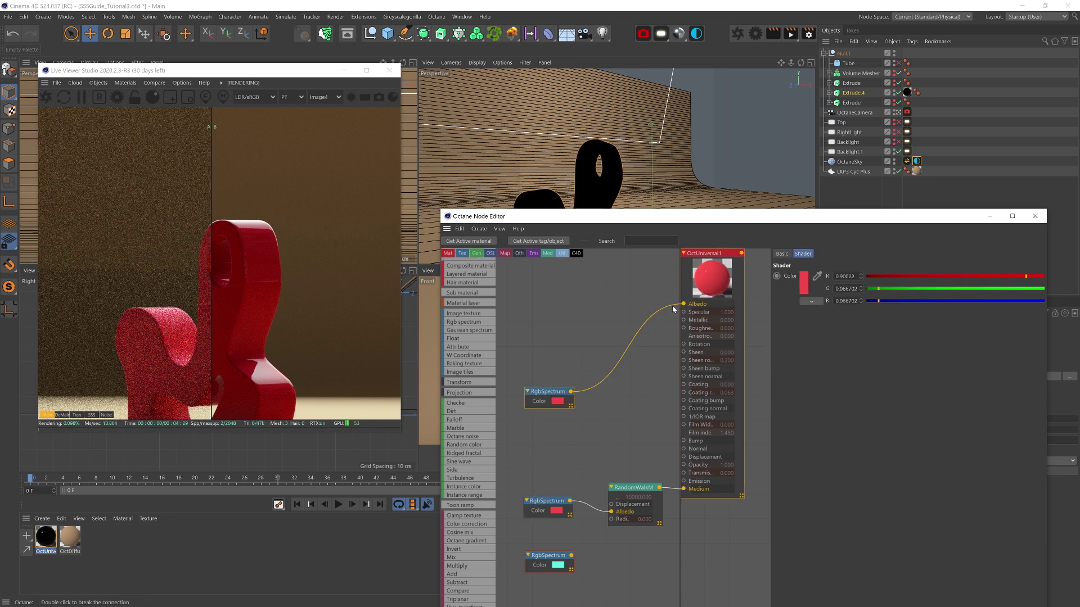
click(803, 282)
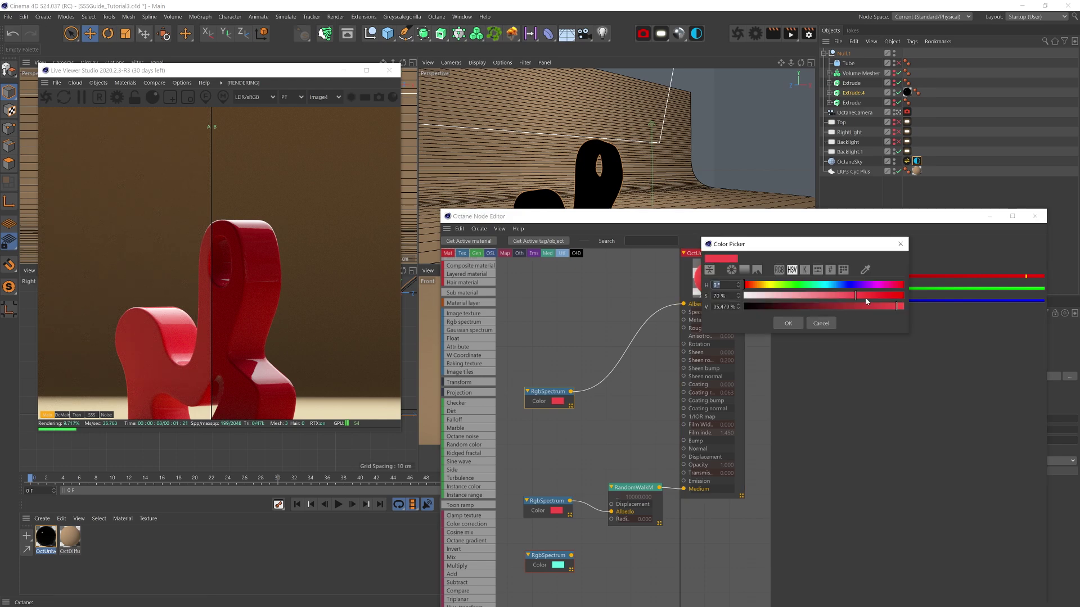
drag(868, 306, 875, 307)
click(788, 323)
click(803, 282)
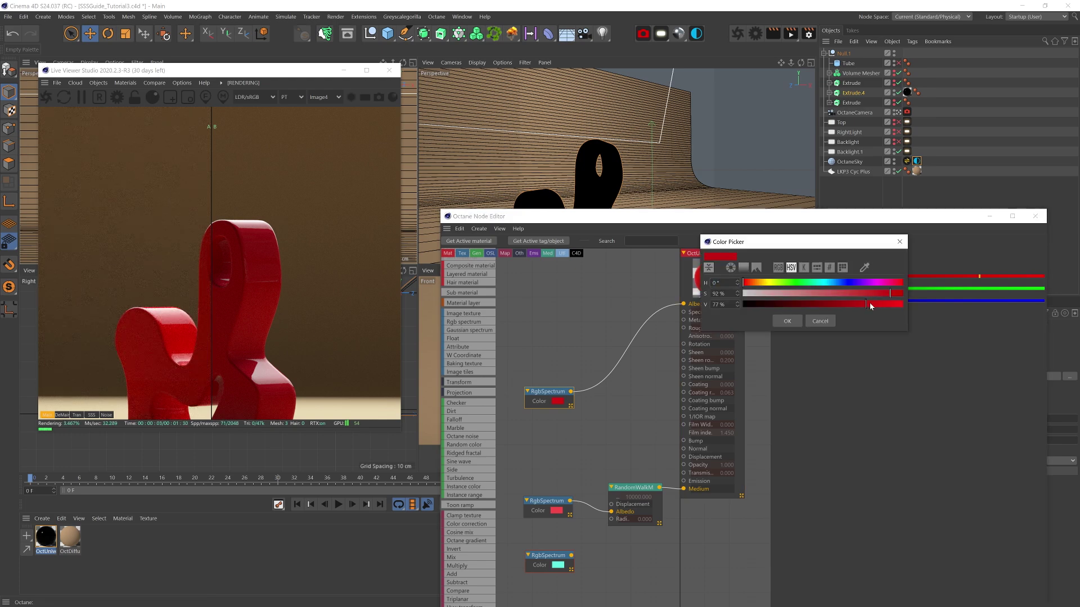
click(788, 323)
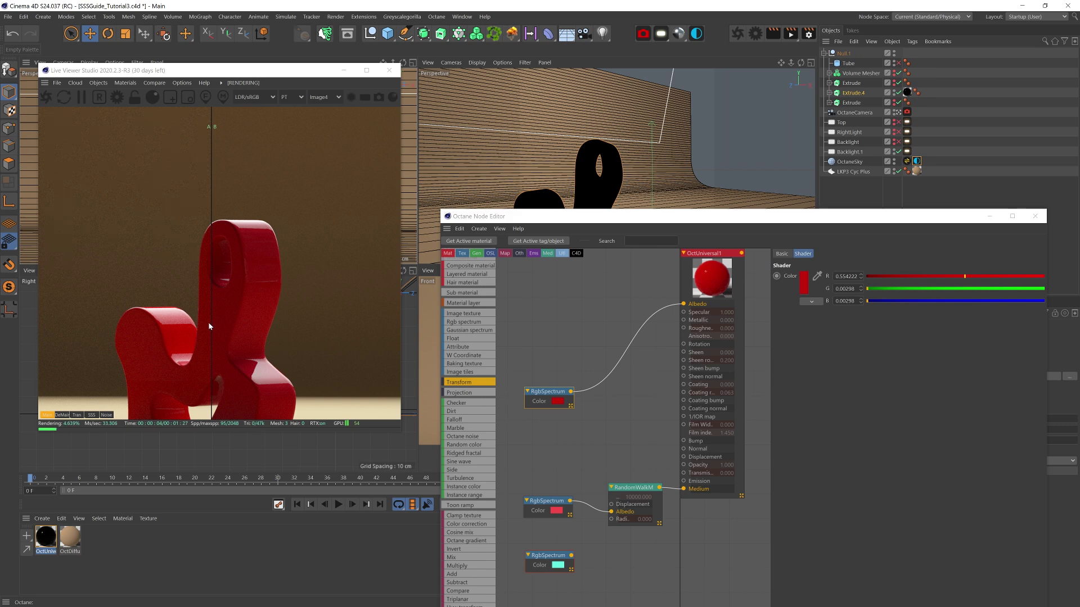
mouse_move(211, 321)
mouse_down()
mouse_move(322, 326)
mouse_move(90, 329)
mouse_move(370, 326)
mouse_move(165, 321)
mouse_move(316, 315)
mouse_move(103, 316)
mouse_move(337, 309)
mouse_move(157, 311)
mouse_move(294, 311)
mouse_move(197, 310)
mouse_up()
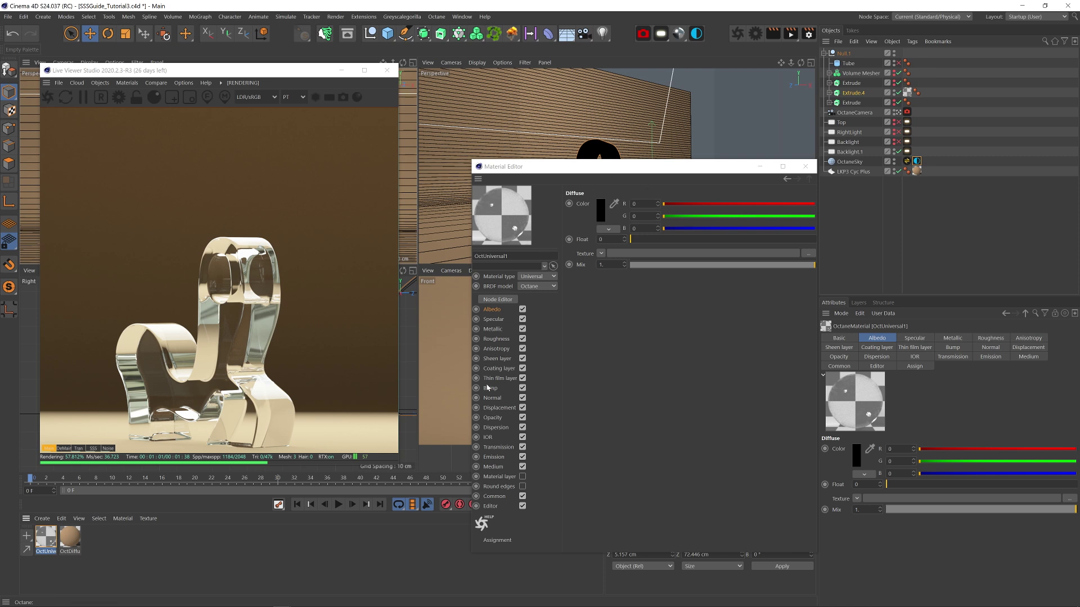
Open the glass material's node graph and wire the orange RgbSpectrum into its Albedo.
click(499, 447)
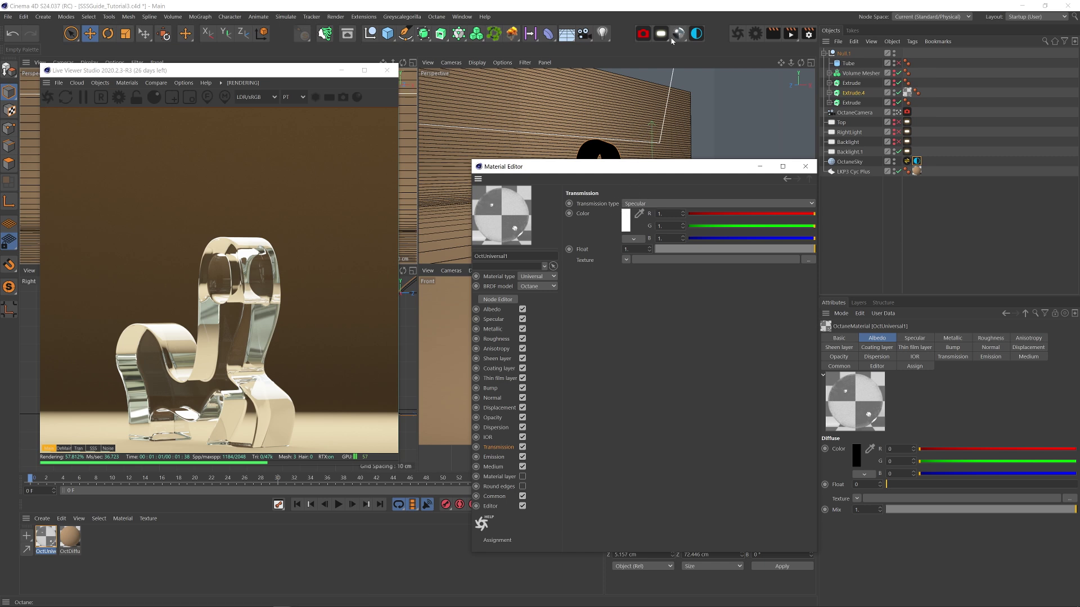
click(492, 310)
click(497, 299)
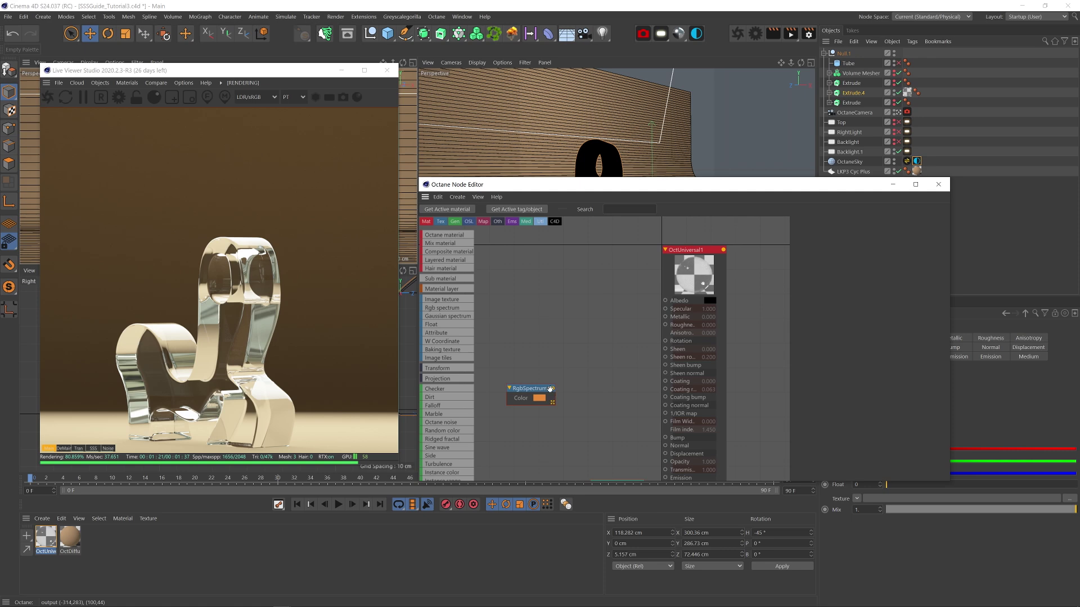
drag(553, 388, 664, 300)
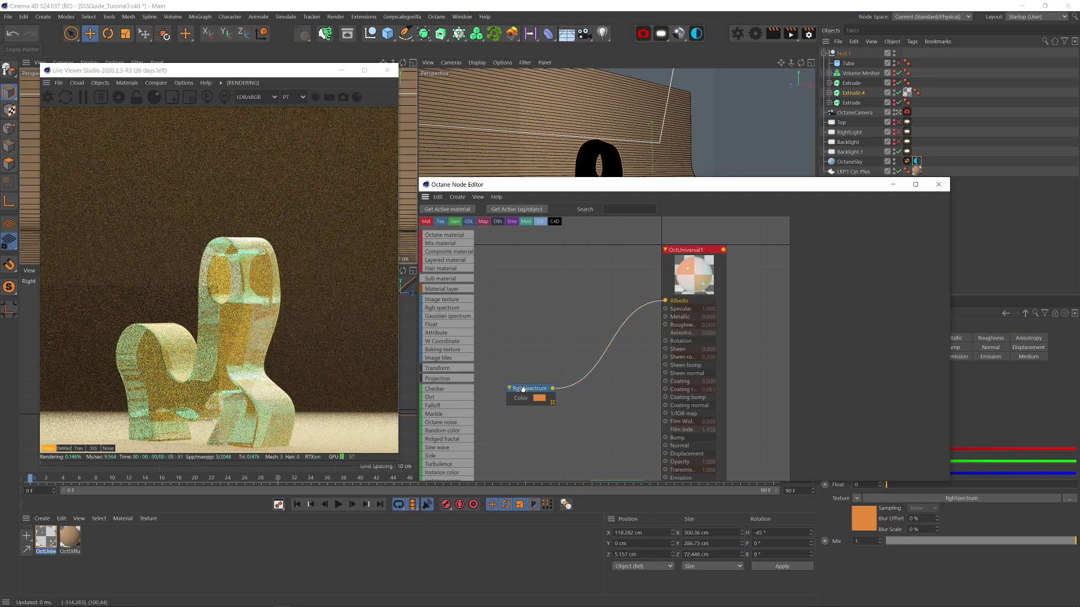
drag(526, 388, 554, 300)
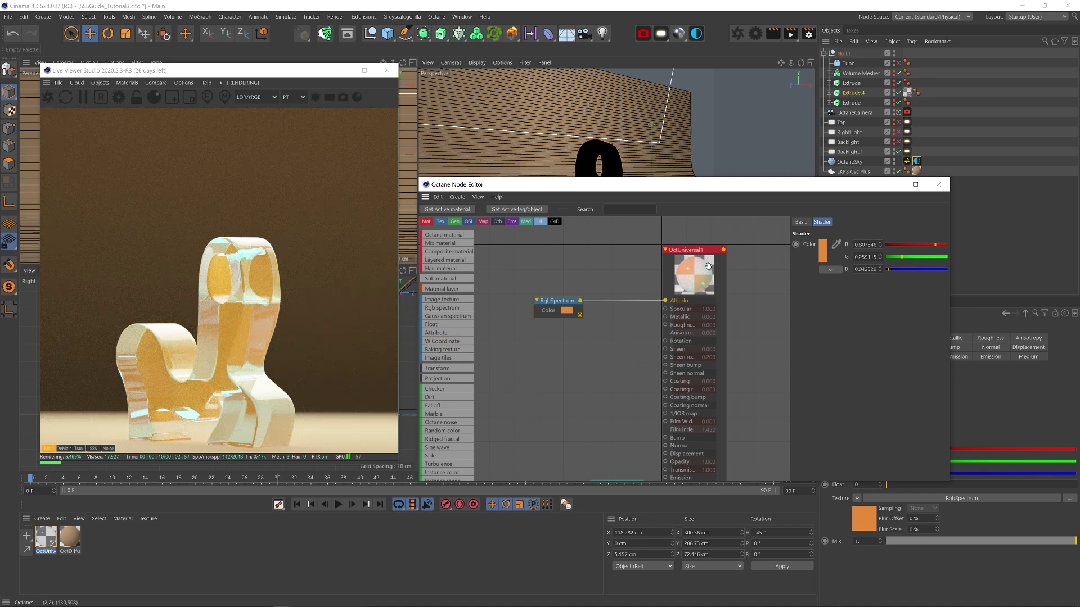
Try a cyan albedo colour, then undo back to orange.
middle_drag(621, 434, 605, 414)
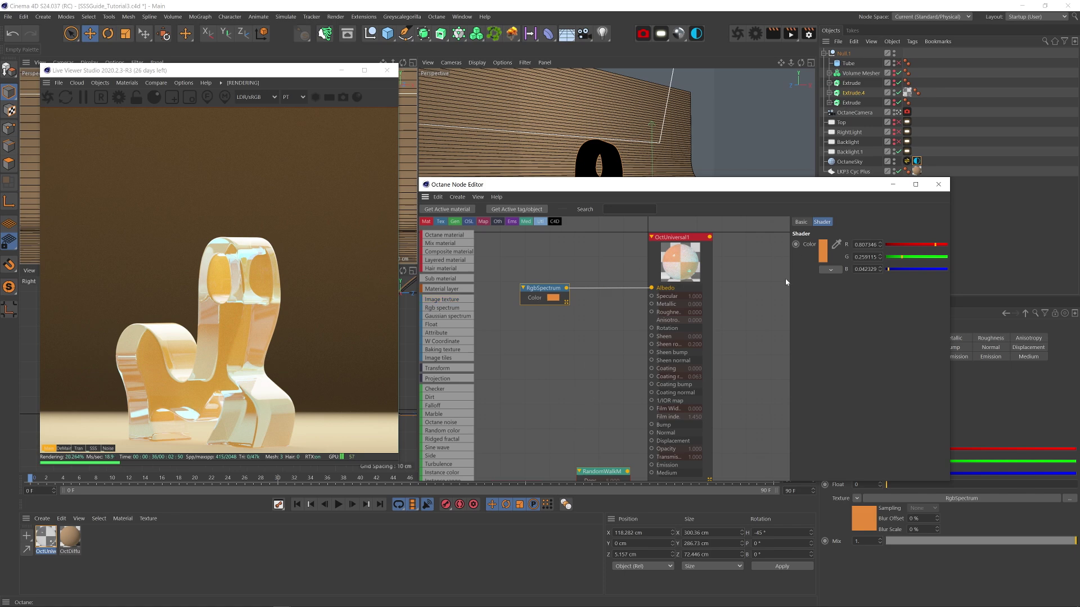
middle_drag(578, 442, 571, 389)
click(822, 251)
click(810, 290)
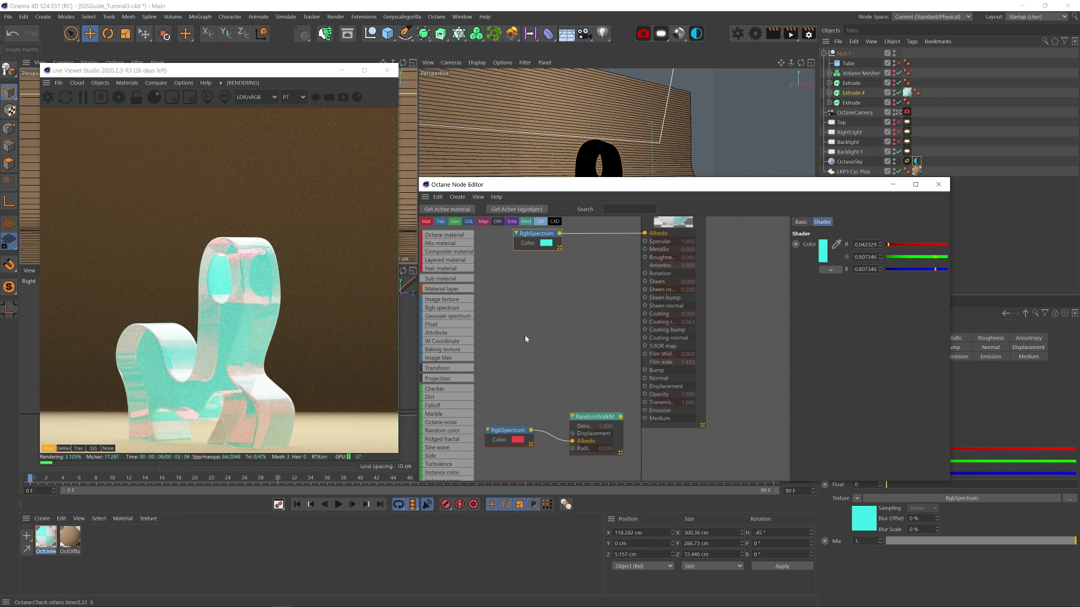
key(ctrl+z)
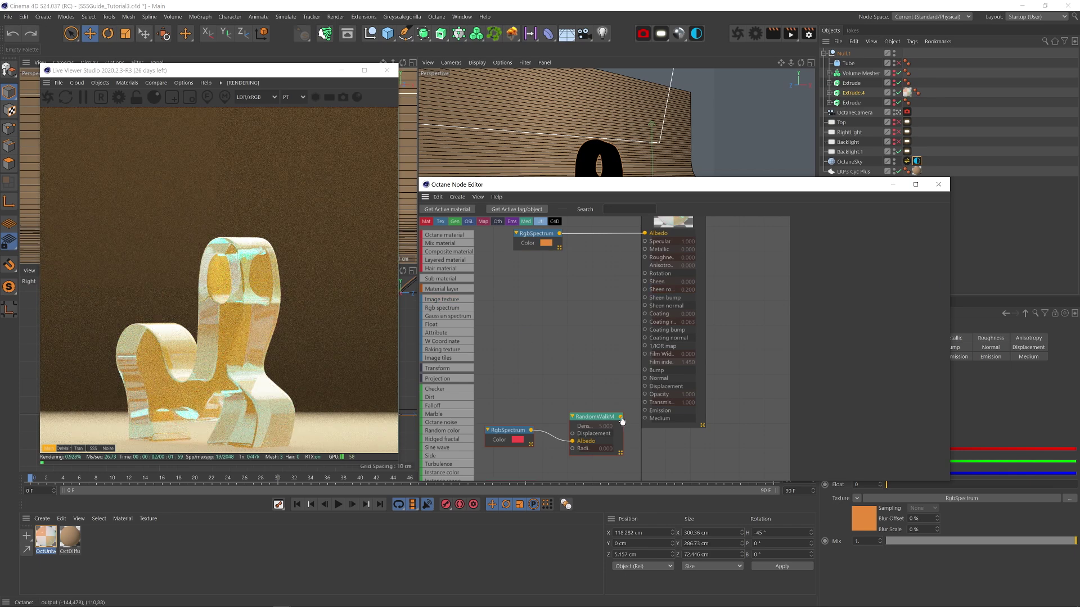
Wire RandomWalkMedium into OctUniversal1's Medium pin and expand the medium's Albedo settings.
drag(621, 417, 645, 418)
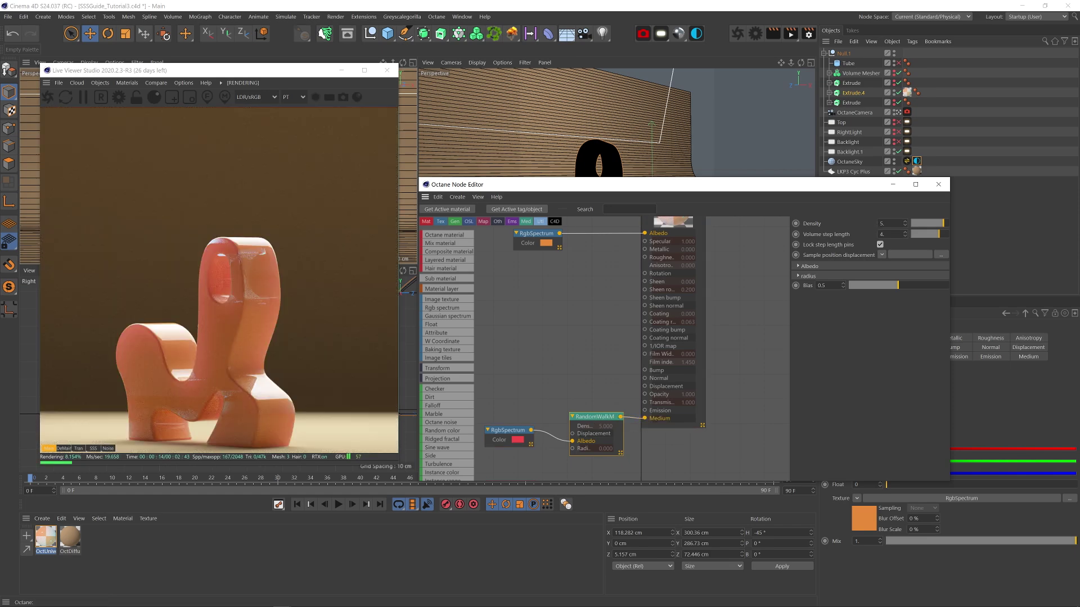
click(811, 267)
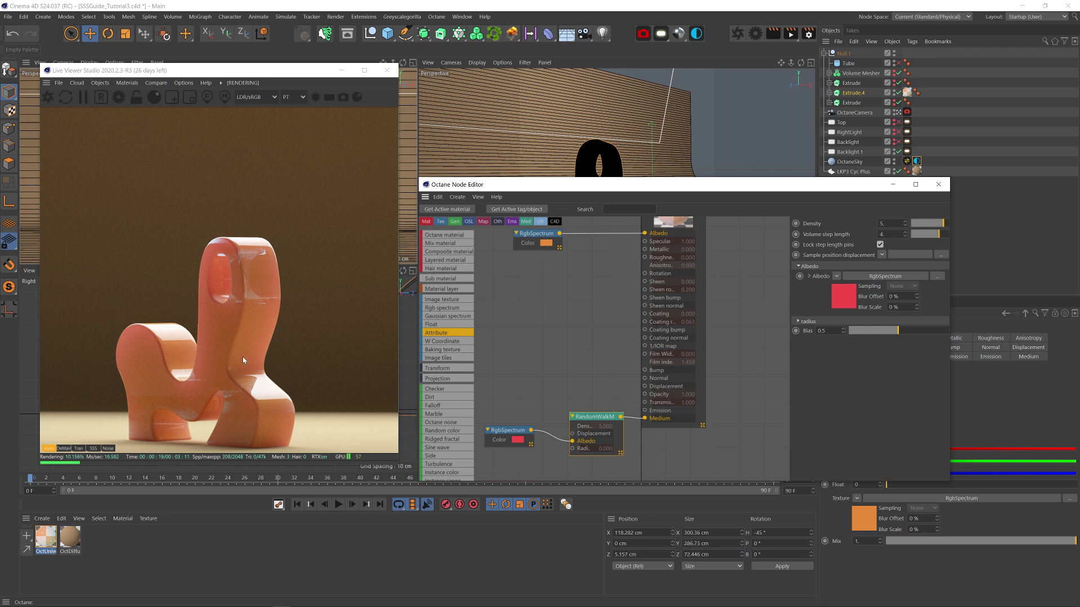
middle_drag(581, 331, 586, 336)
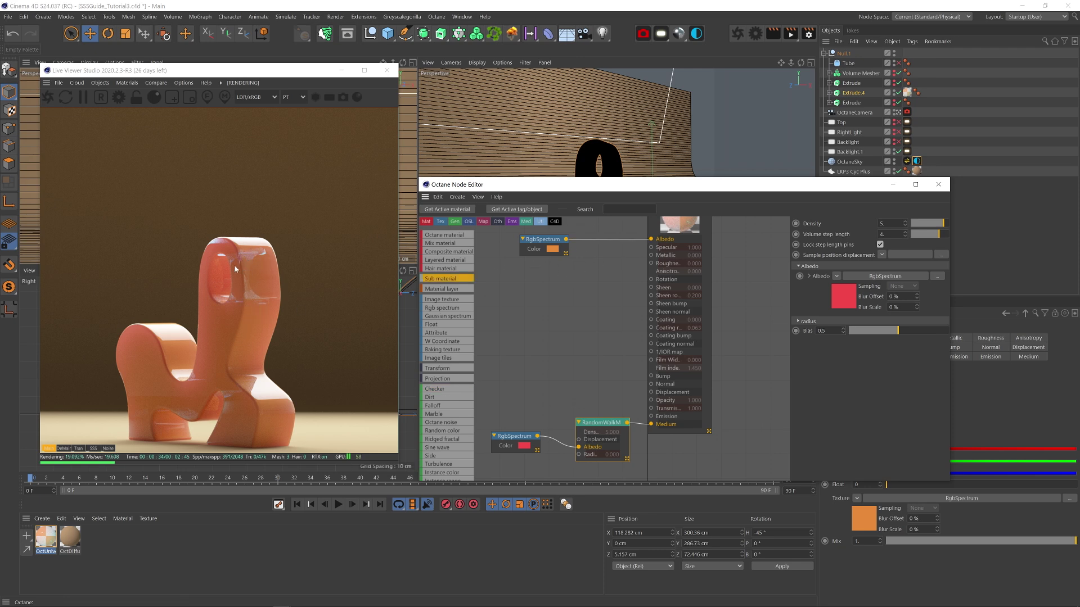
Give OctUniversal1 a coating of 1, Coating IOR 2.5 and roughness about 0.044.
click(708, 371)
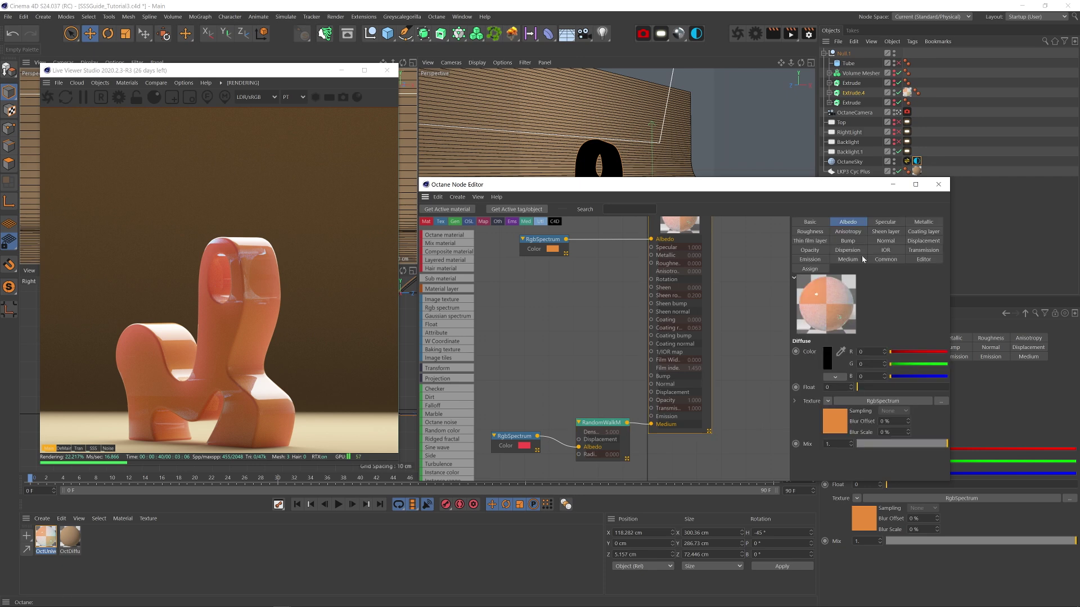
click(899, 252)
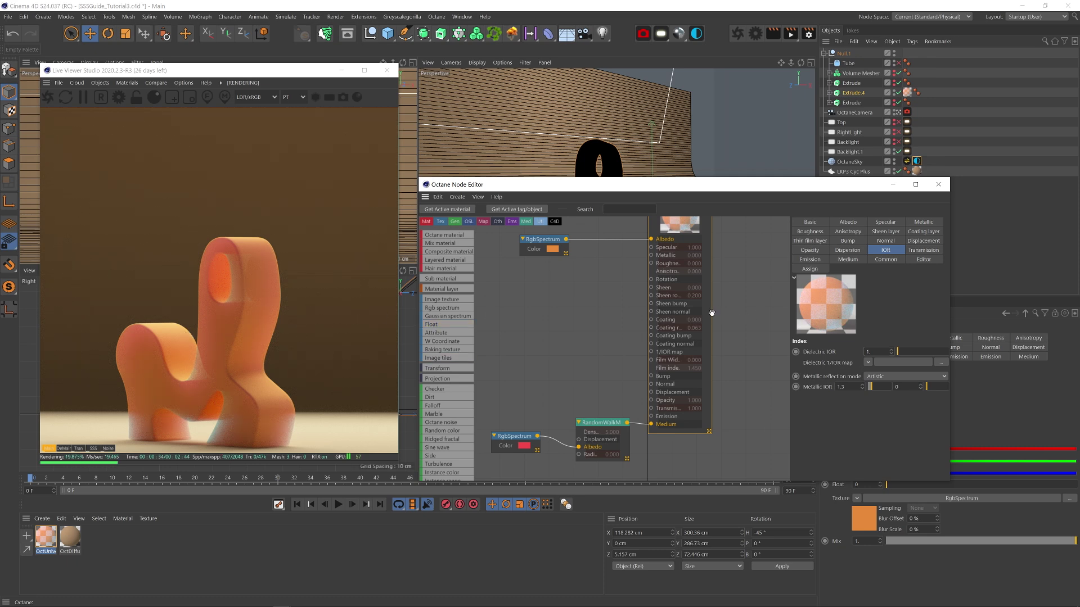
click(922, 231)
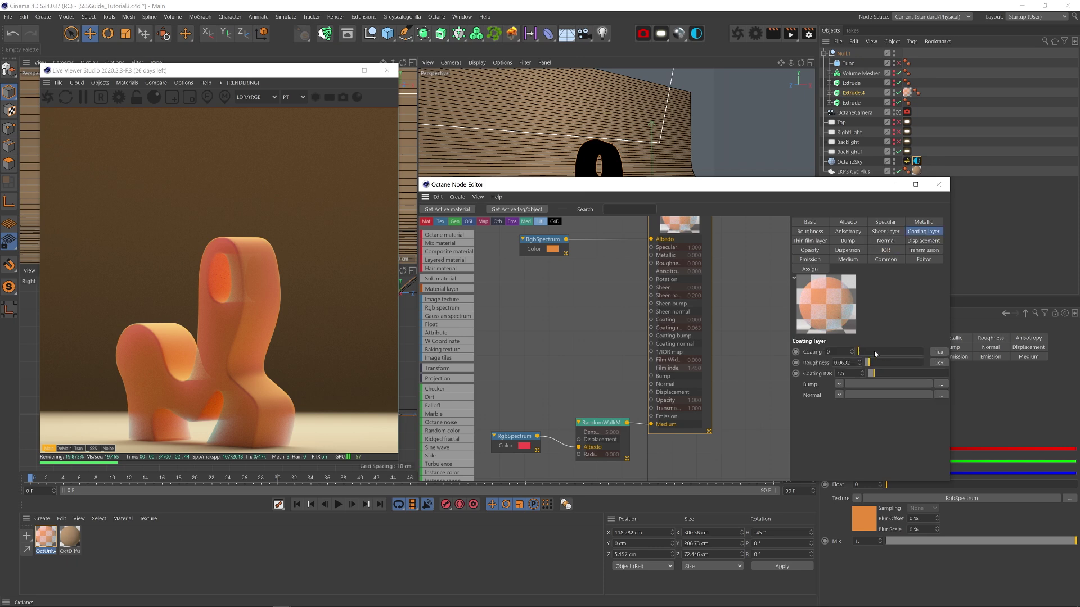
click(888, 352)
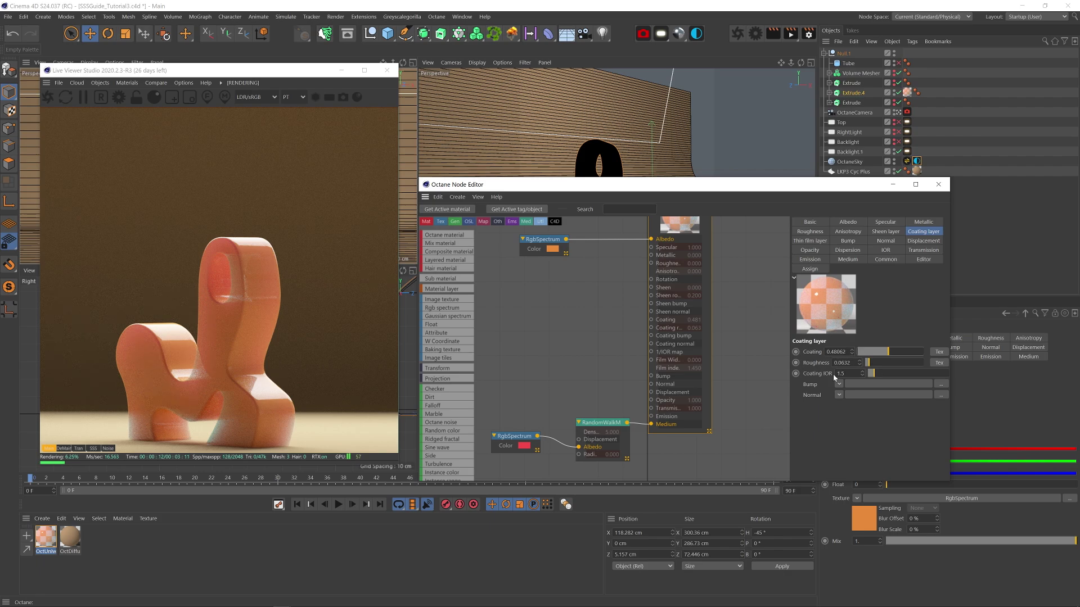
drag(891, 352, 924, 352)
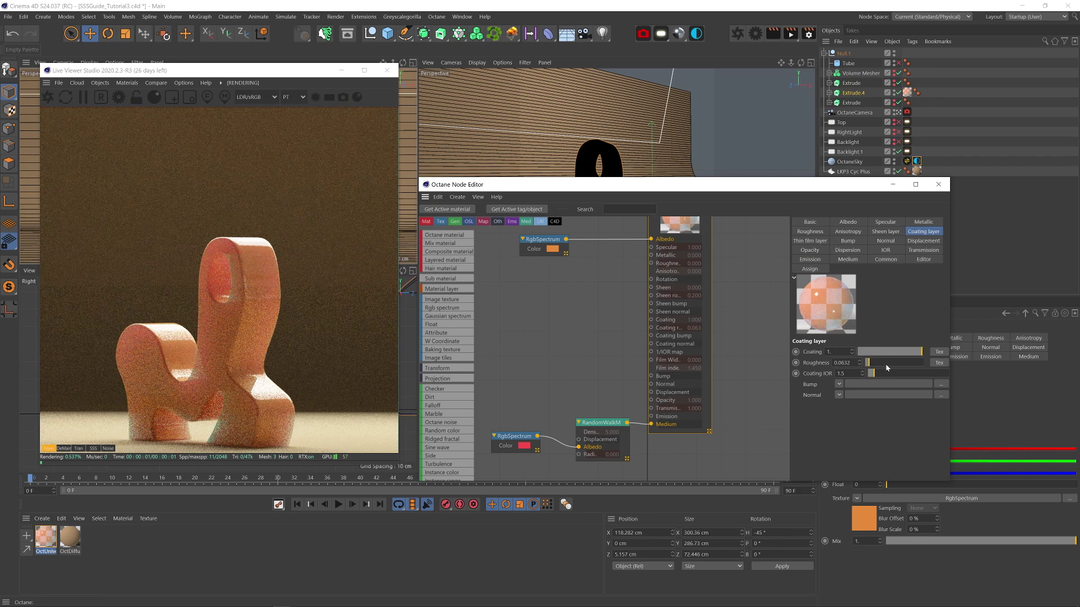
click(880, 363)
click(885, 373)
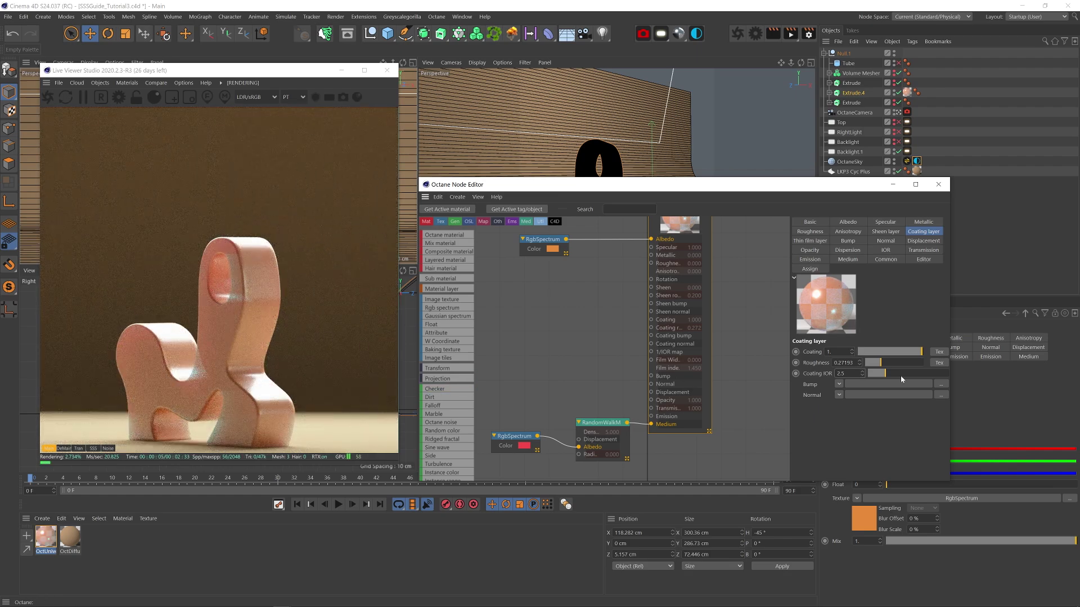
click(868, 363)
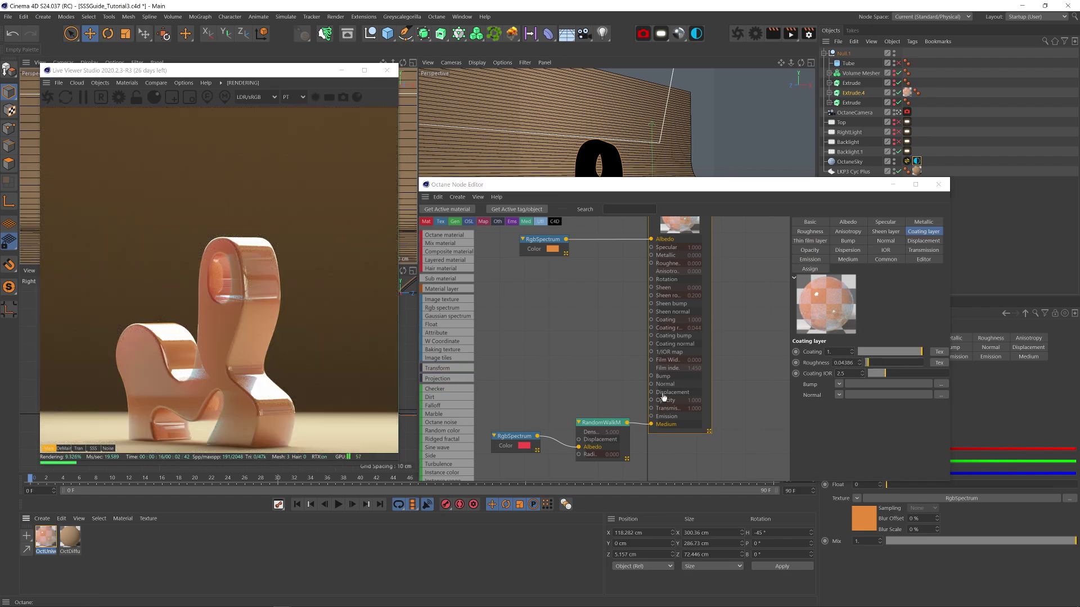
Set Coating to 0 and make the Transmission colour purple (H 258°, S 82%, V 100%).
click(859, 352)
click(904, 250)
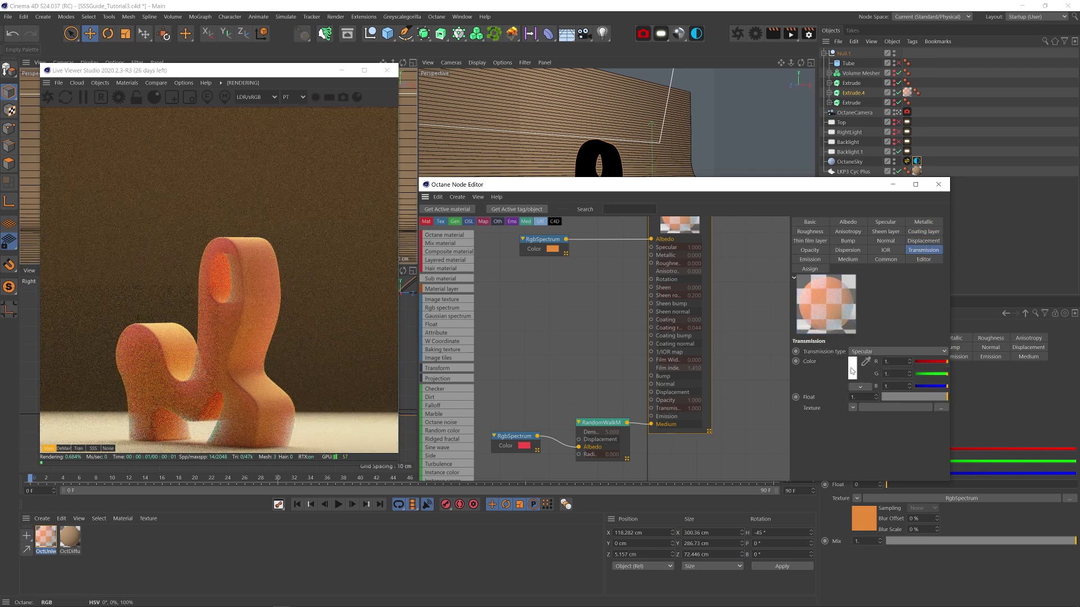
click(851, 368)
click(841, 376)
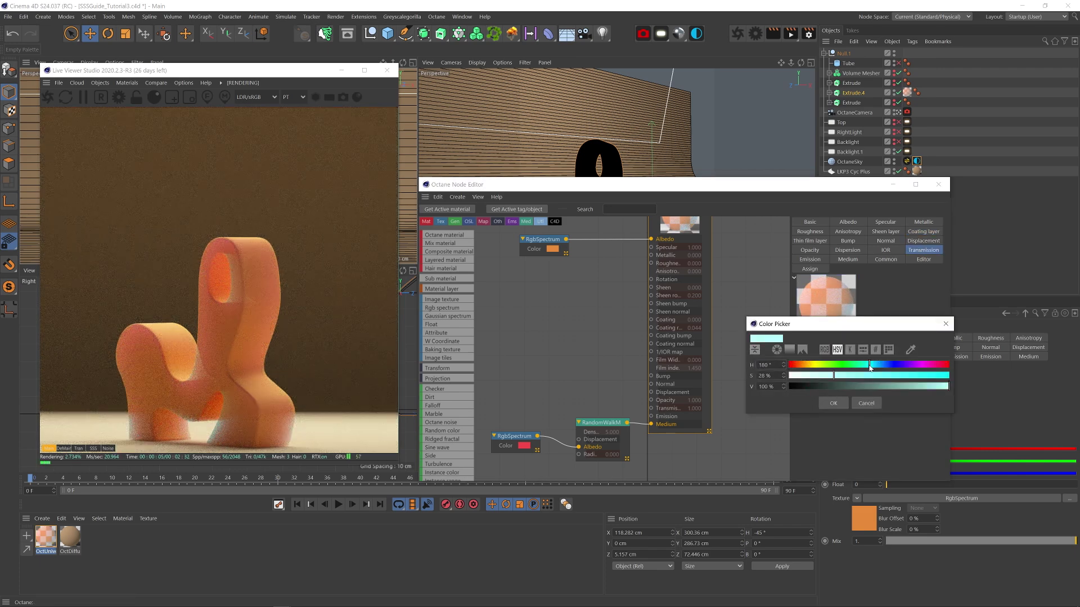
click(904, 365)
click(921, 375)
click(833, 403)
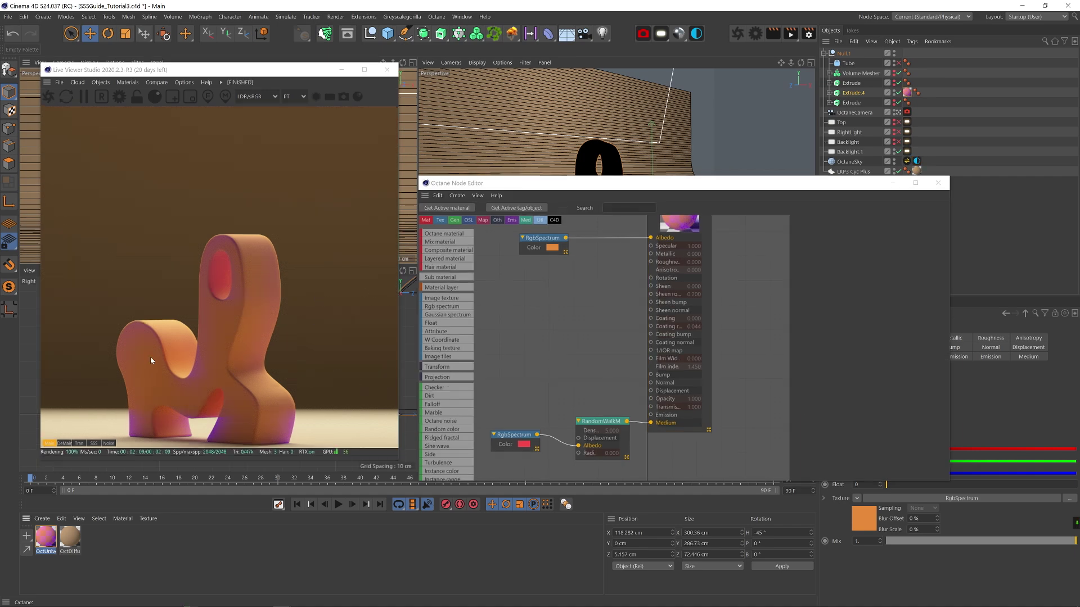
Expand the Beauty render passes in Octane Render Settings, then compare SSS and Transmission passes in Live Viewer.
click(809, 33)
drag(731, 49, 563, 97)
click(521, 220)
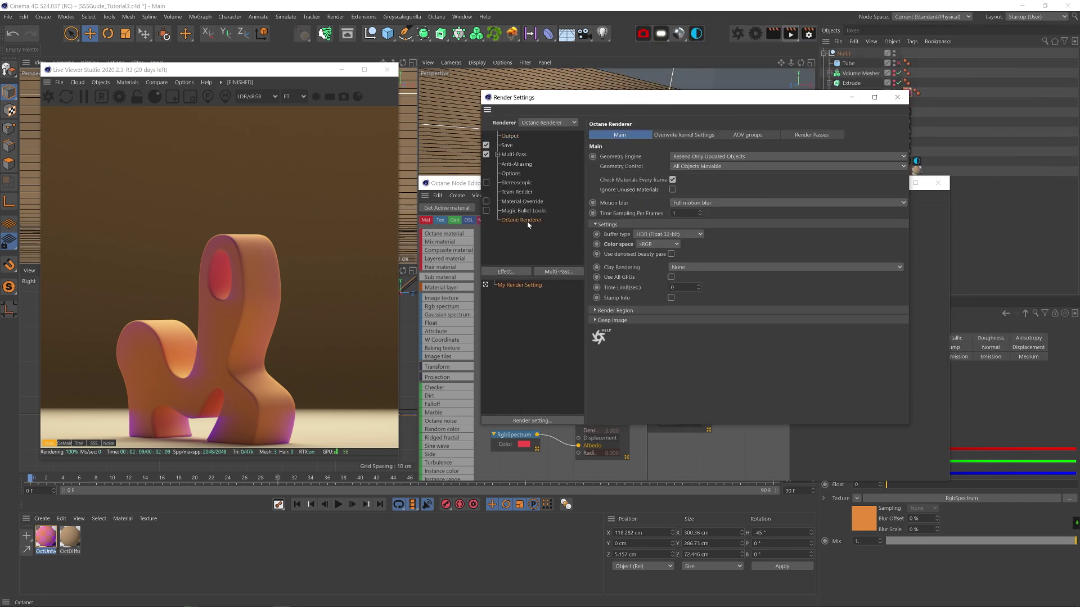
click(814, 135)
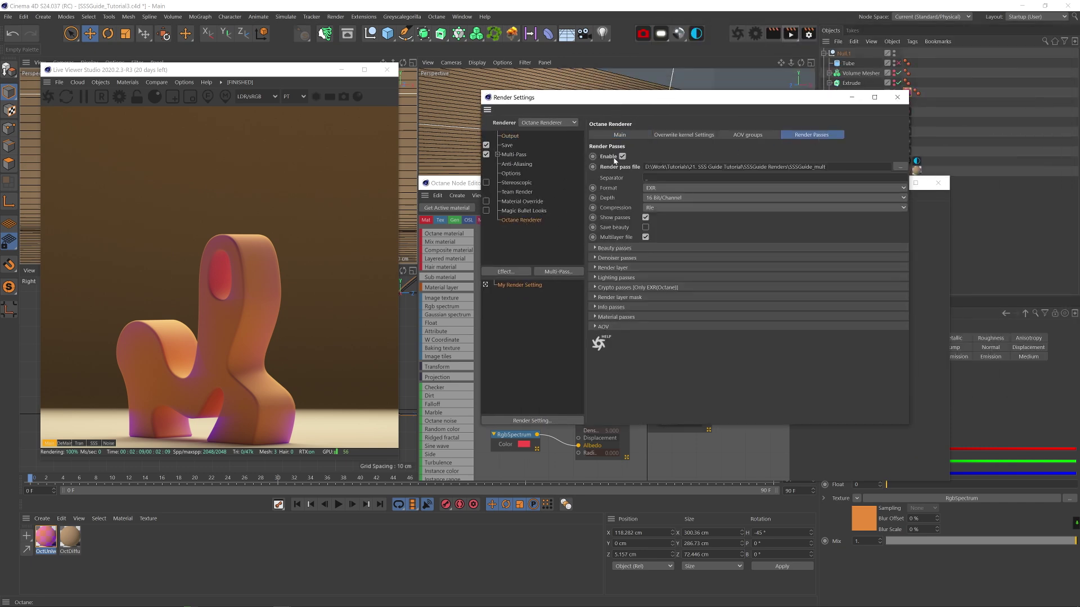
click(626, 250)
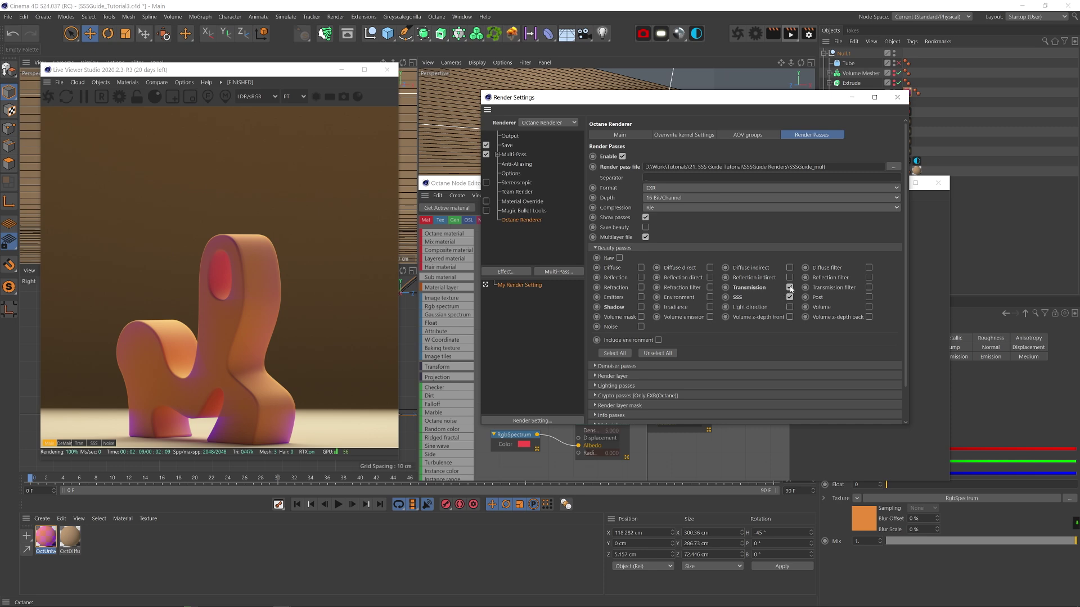
click(897, 97)
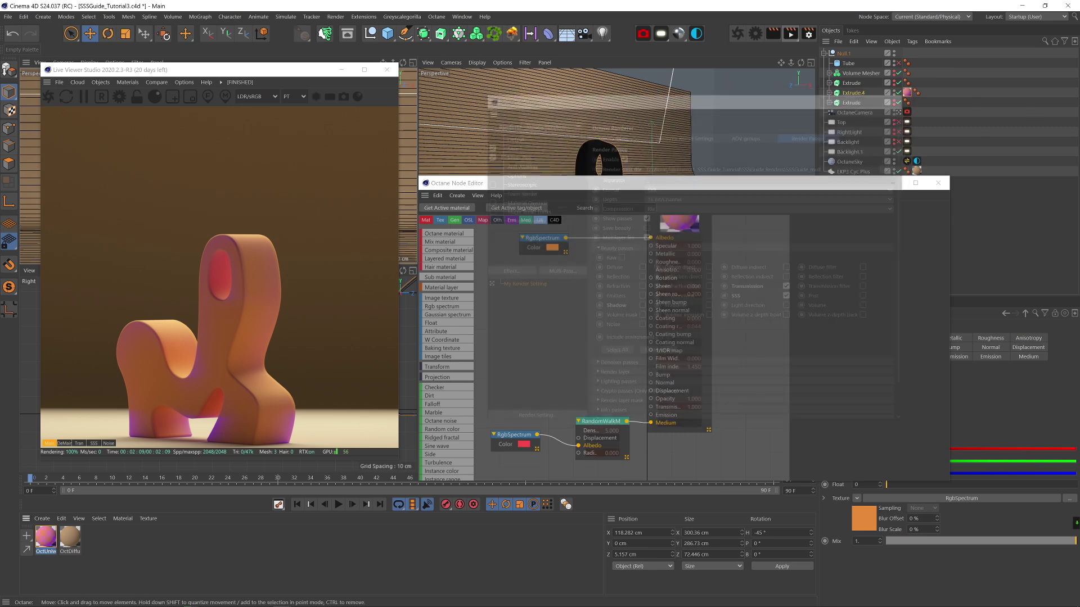
click(94, 443)
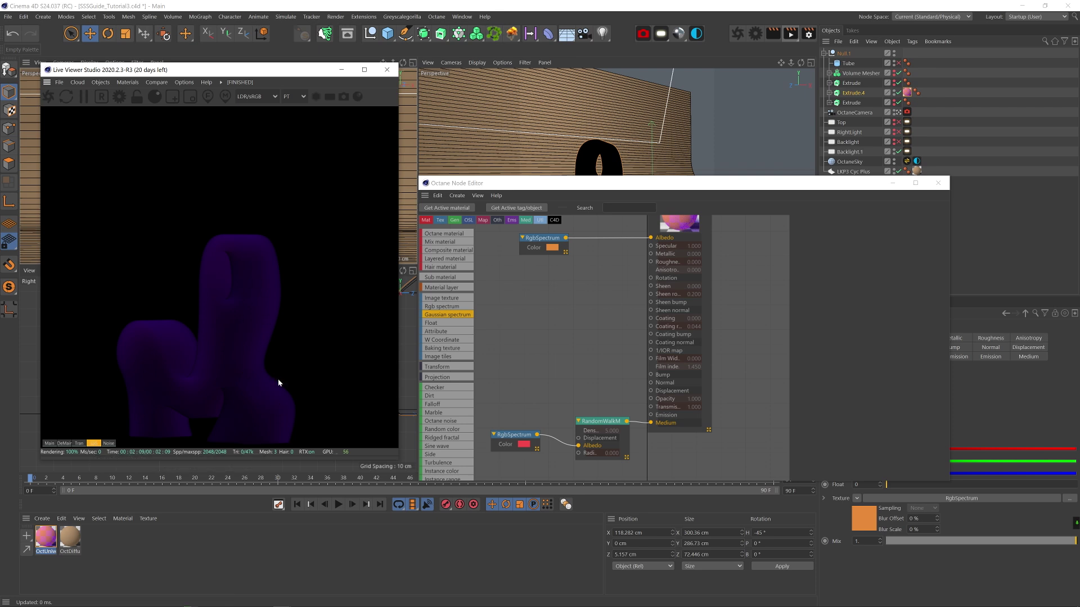
click(79, 443)
click(93, 443)
Set the material's Transmission type to Diffuse and view the resulting transmission pass.
click(701, 225)
click(916, 250)
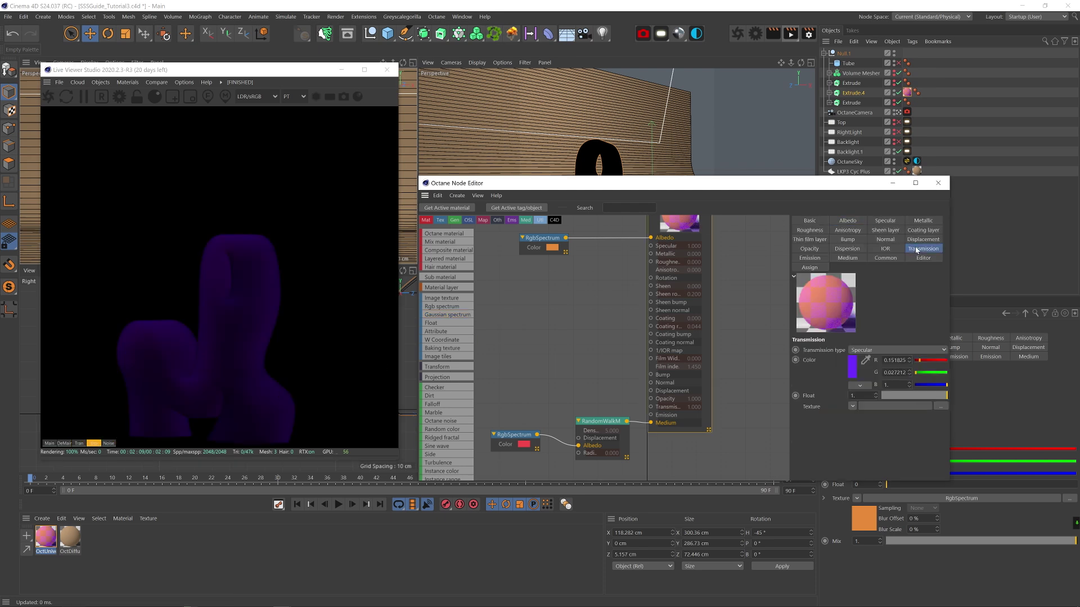
click(877, 350)
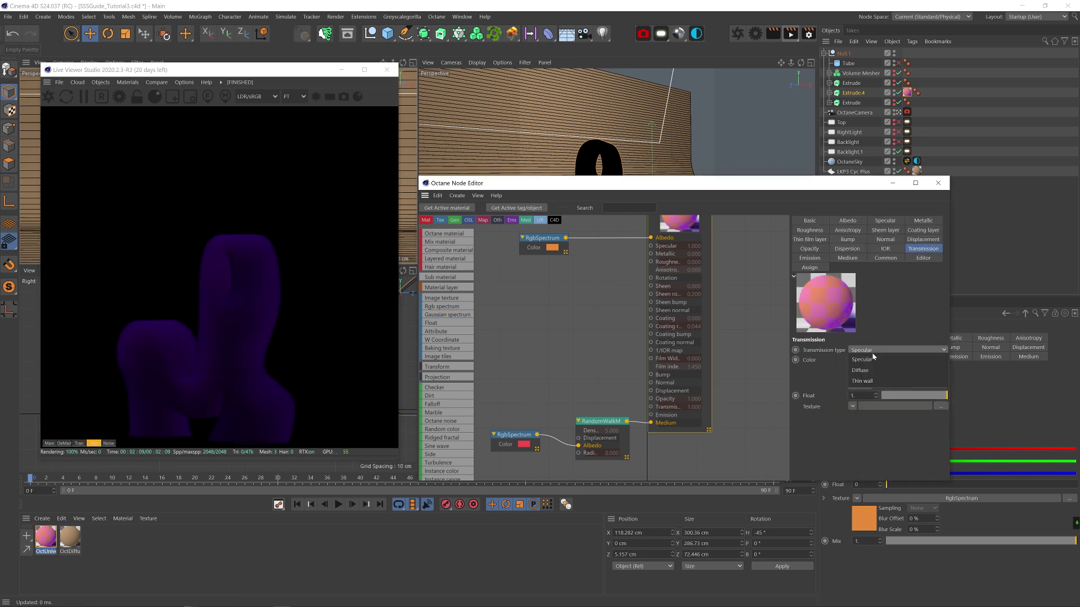
click(868, 361)
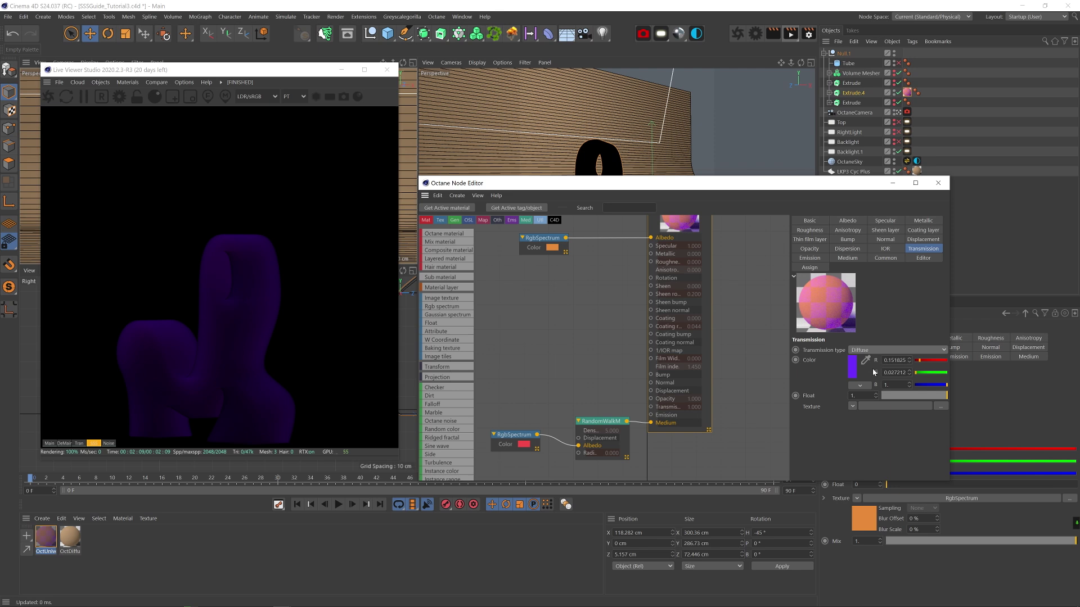
click(79, 443)
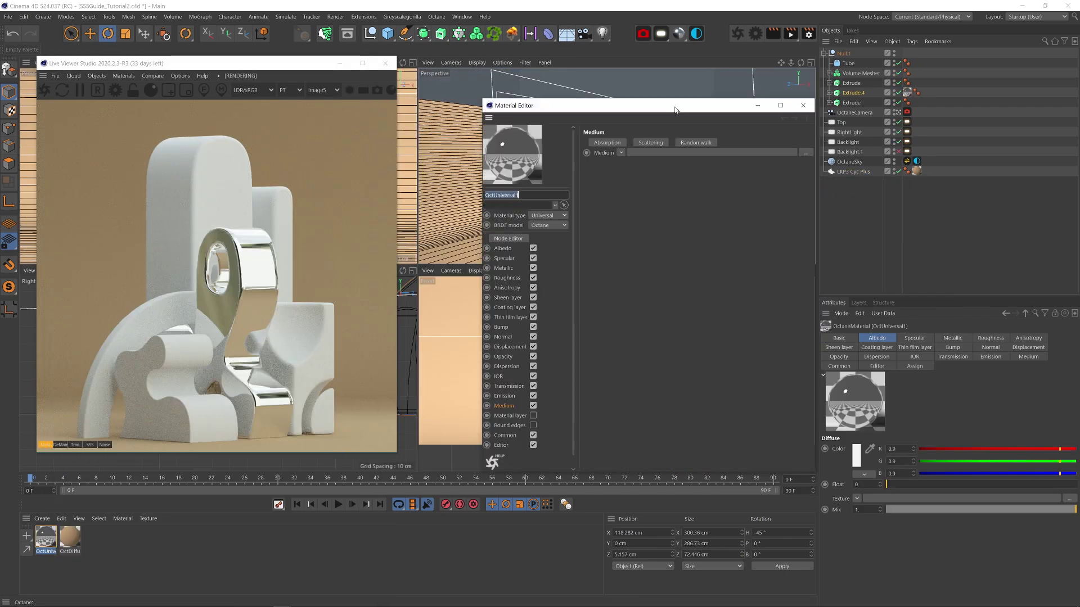
Set up the RandomWalk medium and drive Roughness with a tuned Octane Noise texture.
click(607, 143)
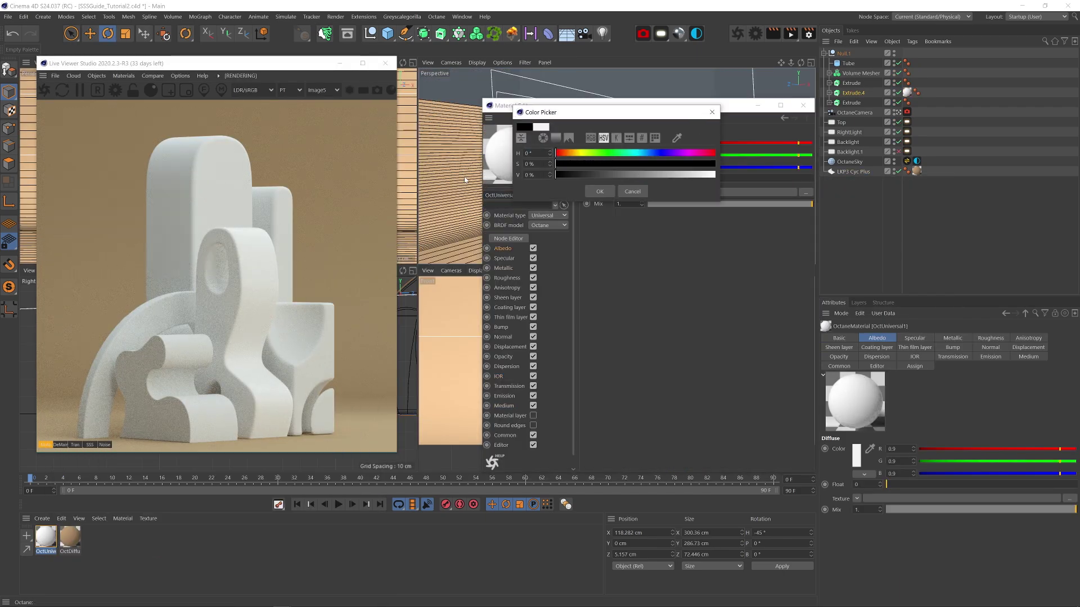
drag(725, 130, 800, 134)
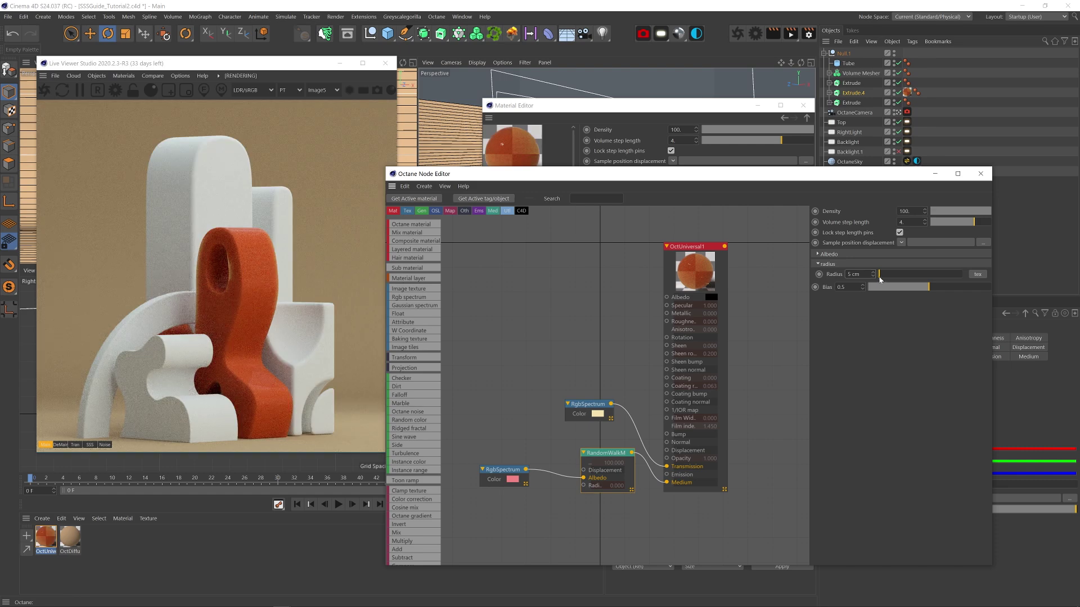
drag(408, 411, 551, 315)
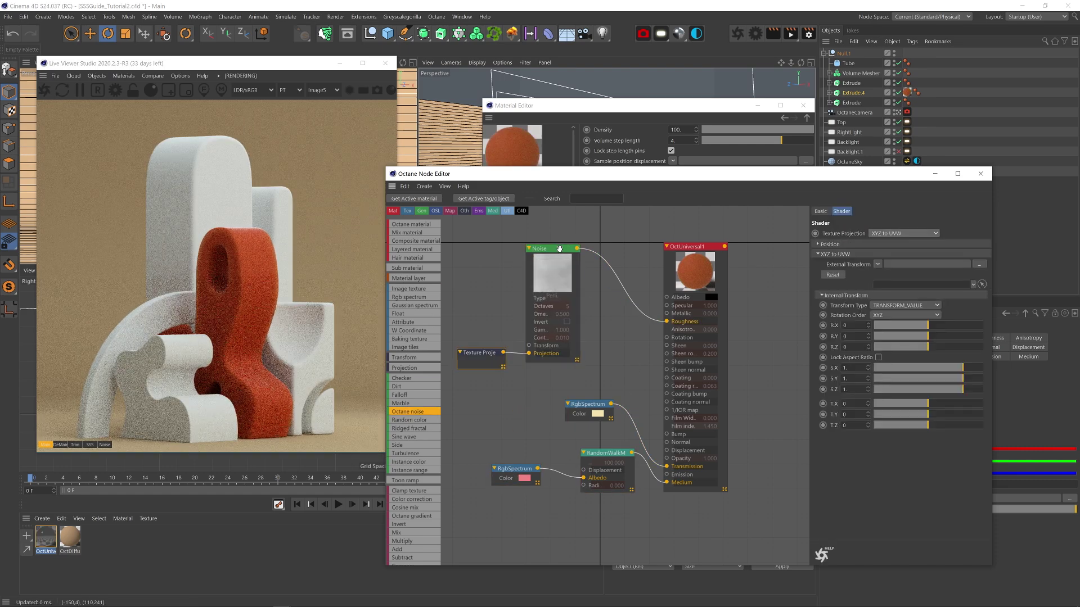
click(575, 271)
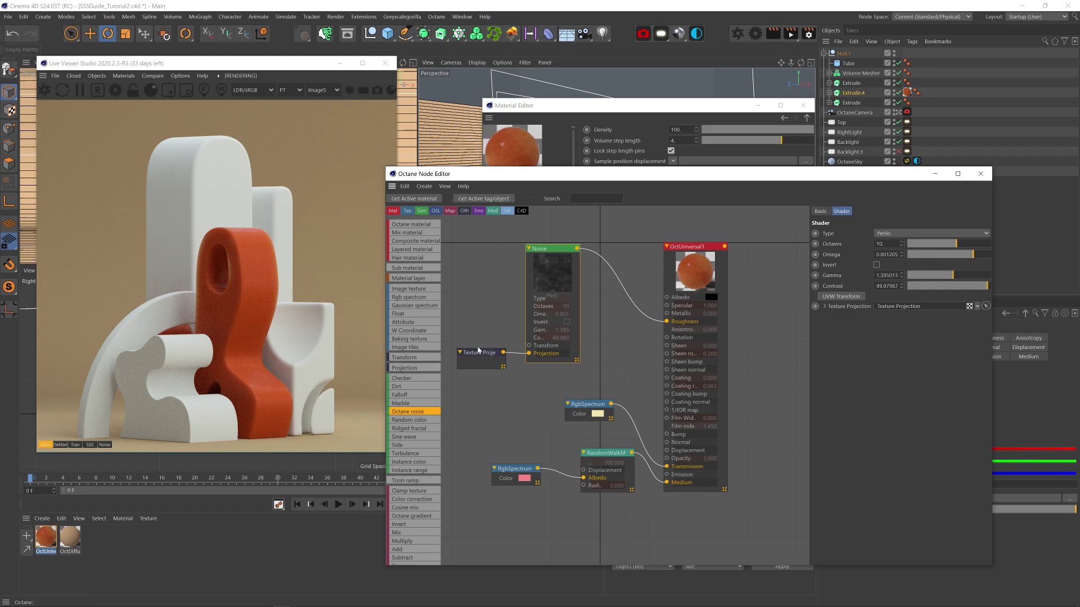
Duplicate the material, wire a teal RgbSpectrum into Radius and a Noise→Gradient into Albedo.
ctrl+drag(46, 537, 71, 537)
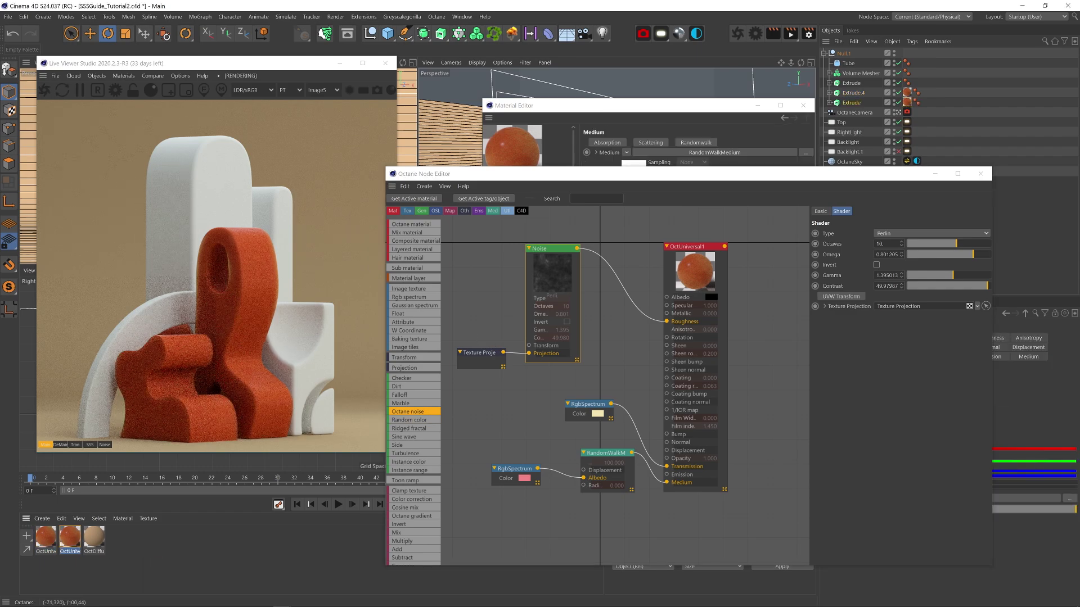
key(ctrl+z)
key(ctrl+z)
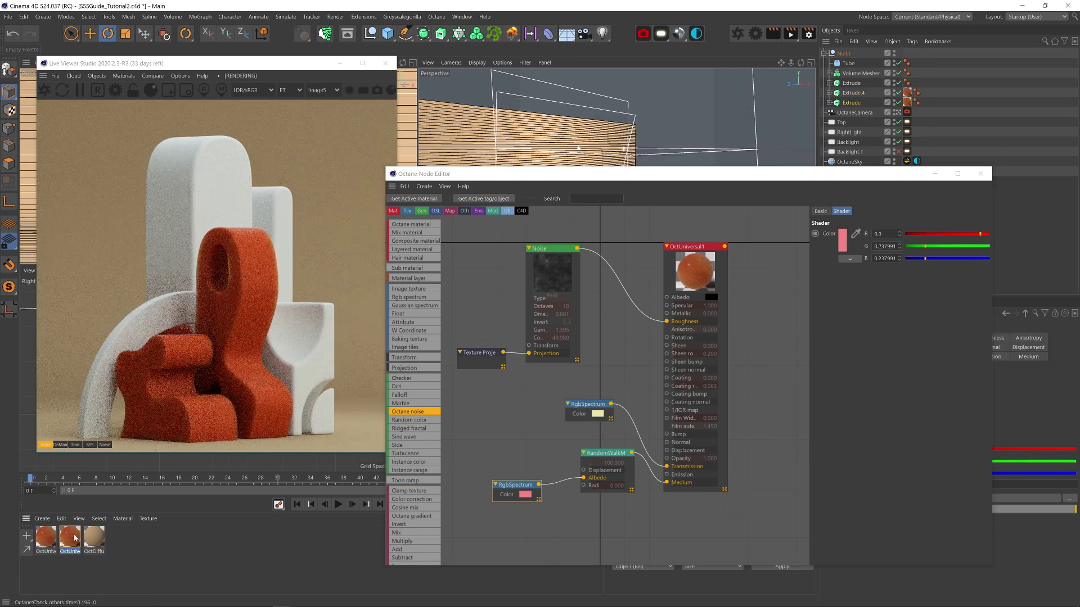
key(Delete)
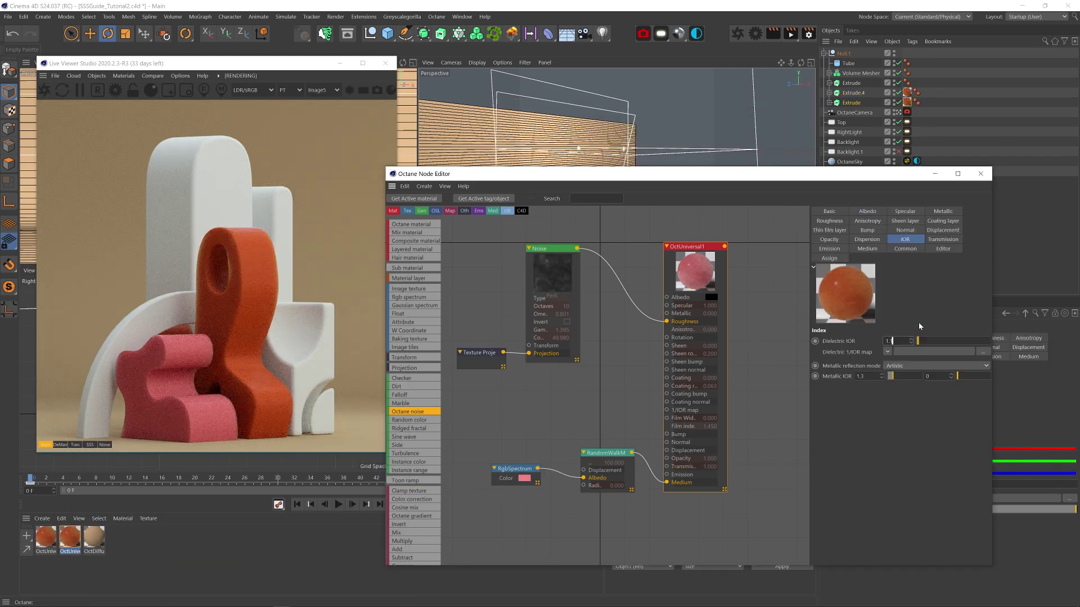
drag(538, 467, 585, 455)
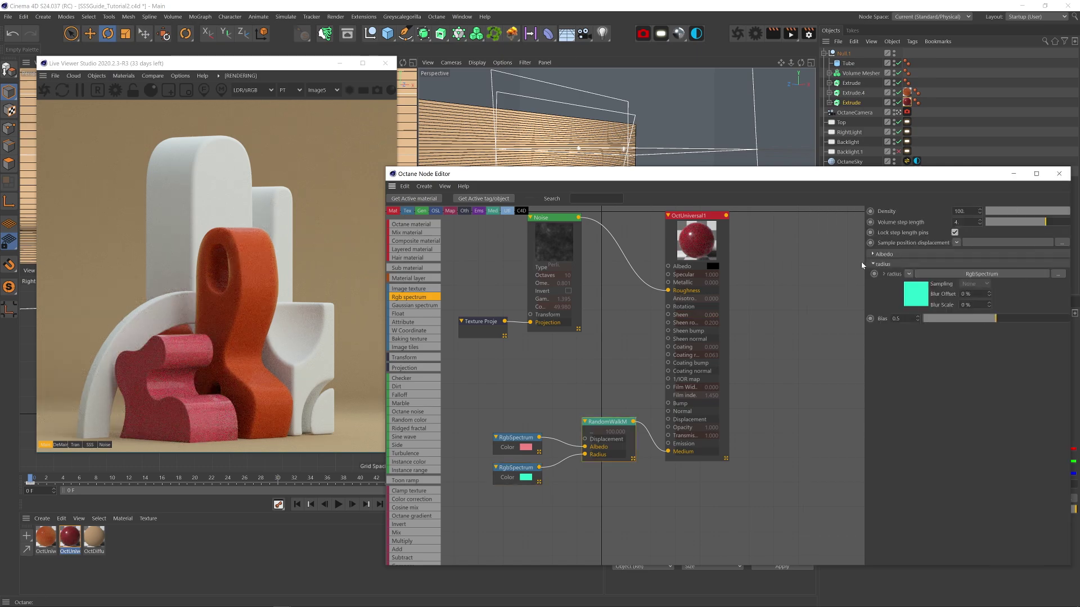
drag(1057, 211, 1038, 212)
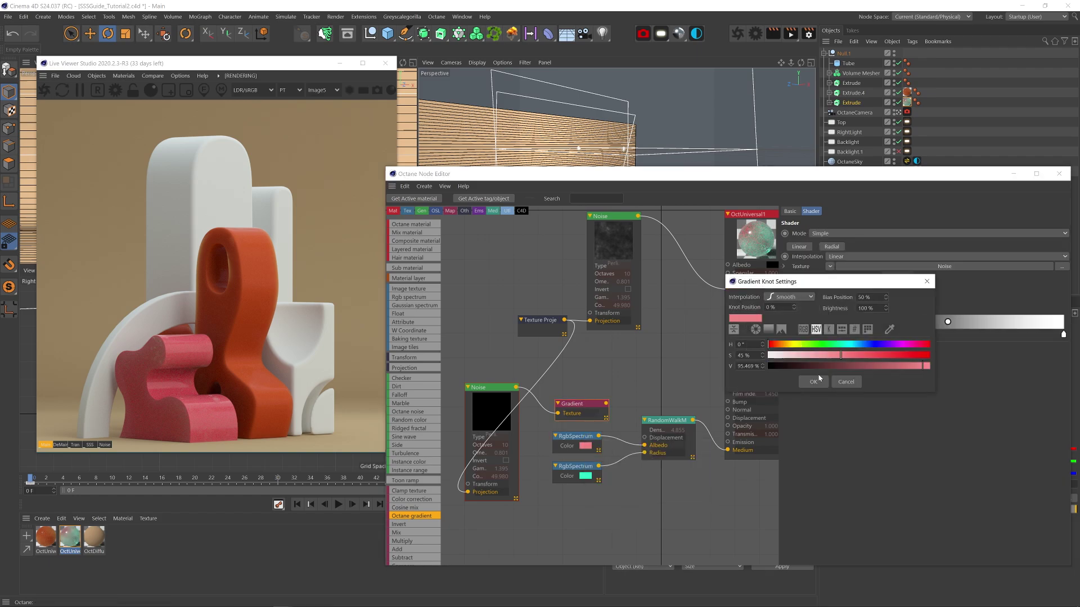
click(814, 382)
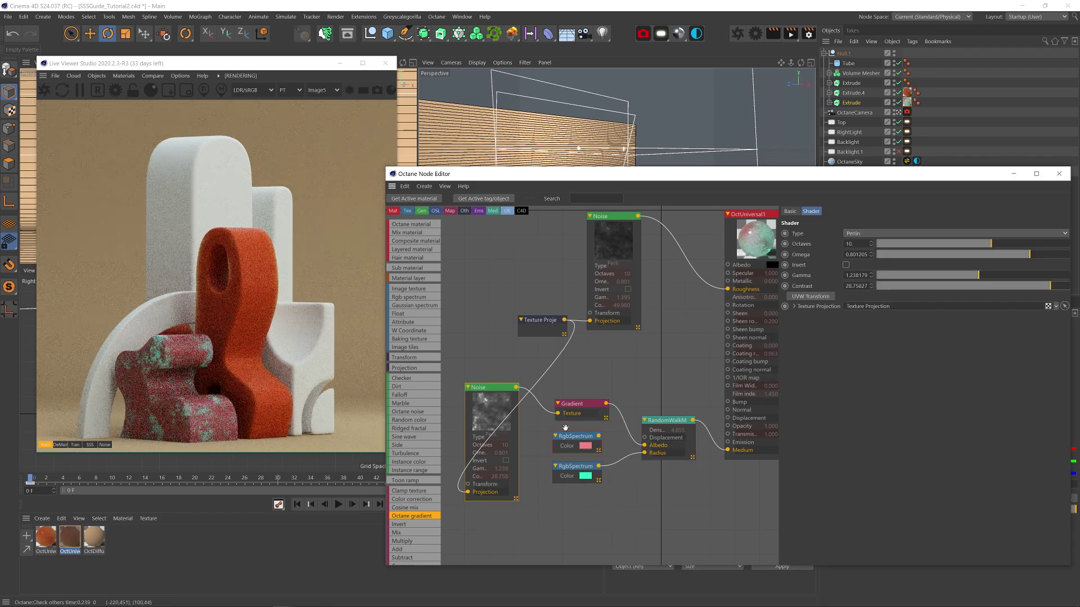
click(574, 415)
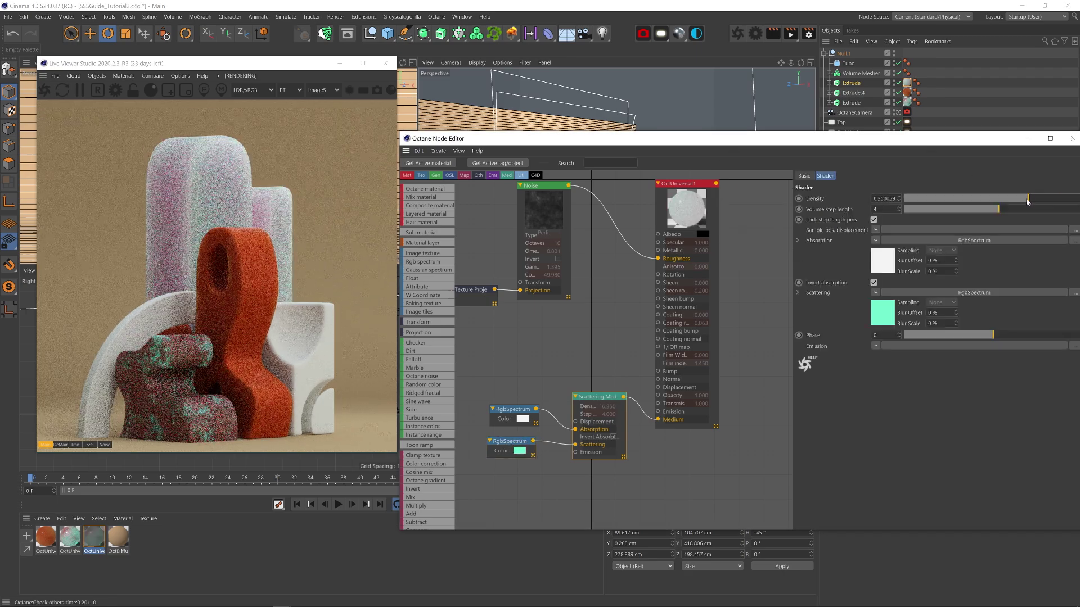
Make the Absorption RgbSpectrum red, replace Scattering with a FloatTexture, and wire Noise into Radius.
click(523, 419)
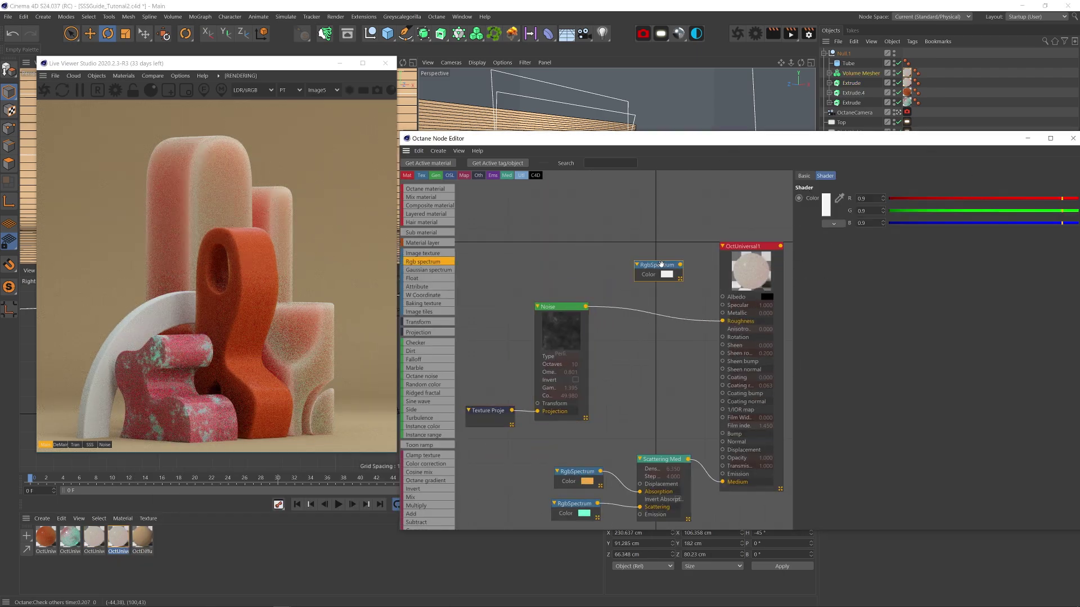
click(647, 276)
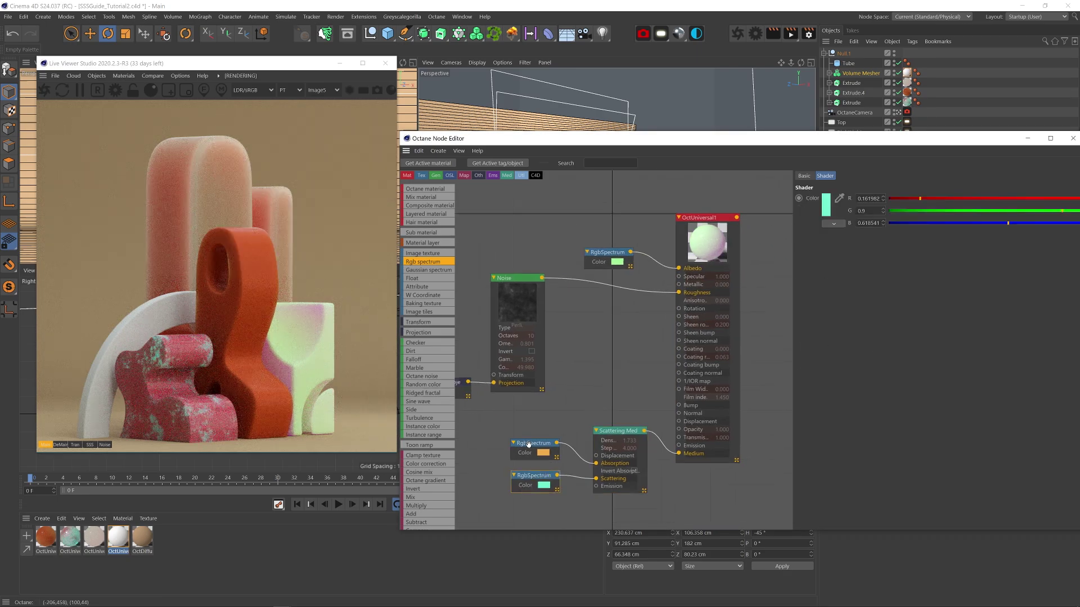
click(529, 444)
key(Delete)
drag(412, 278, 596, 478)
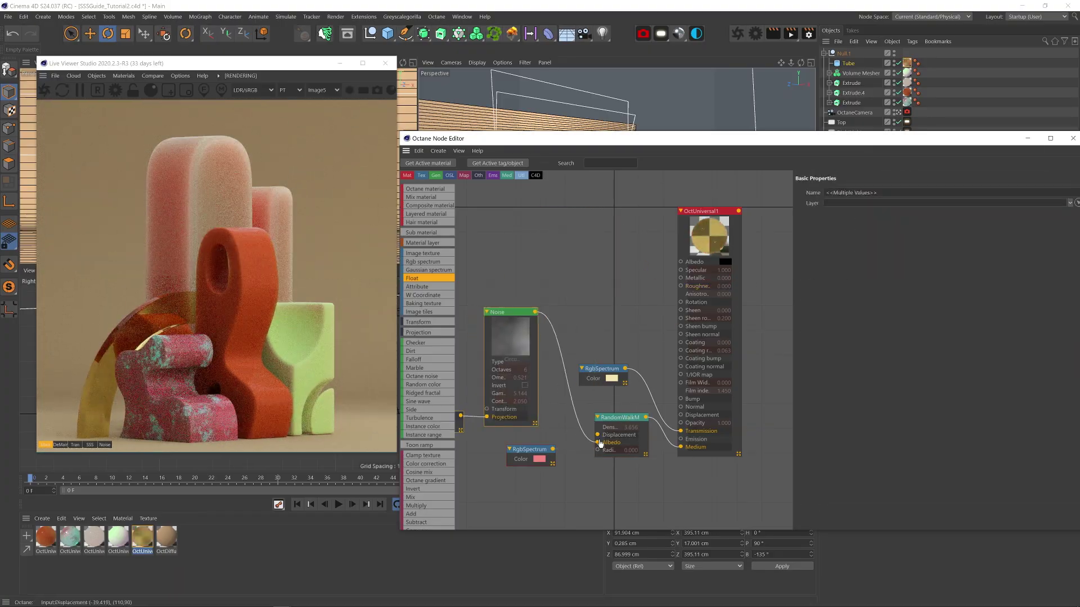
click(526, 448)
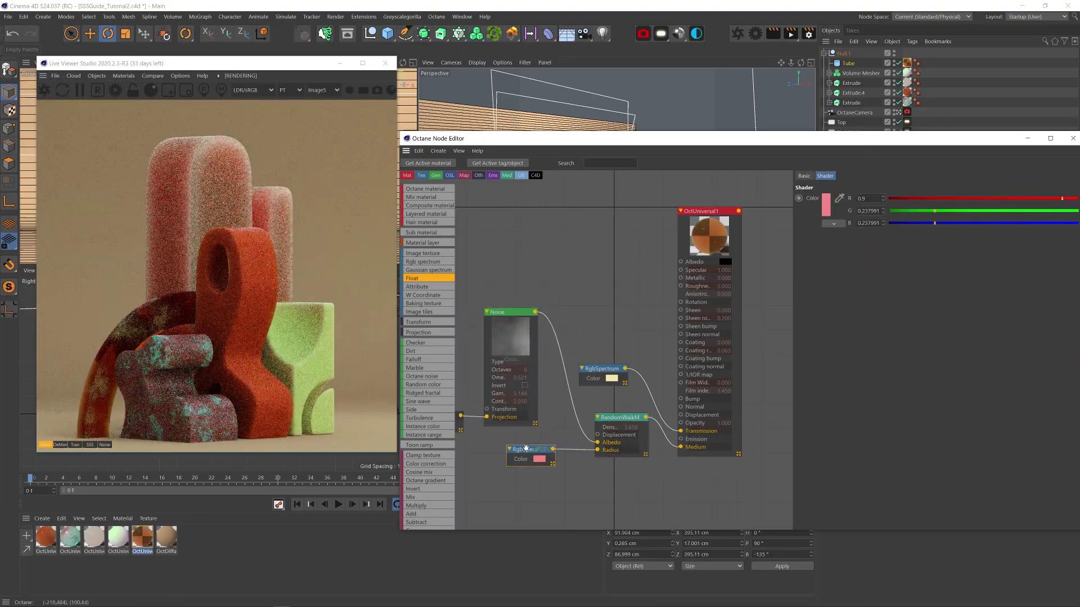
click(538, 459)
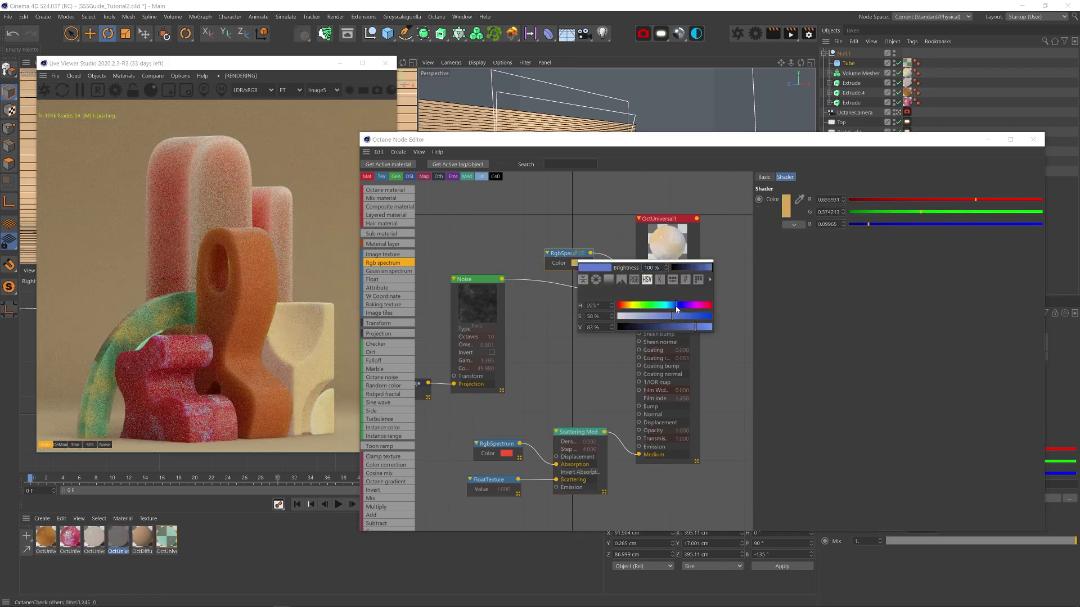
Shift the Radius RgbSpectrum hue to light blue and edit the pink RgbSpectrum colour.
drag(677, 306, 668, 307)
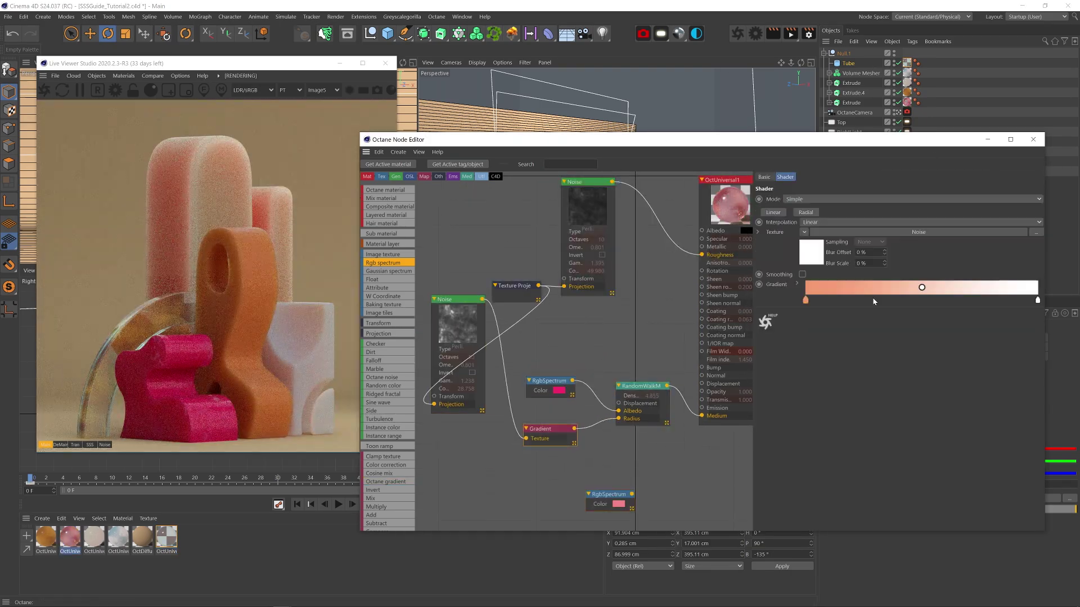
key(Return)
key(Return)
click(558, 390)
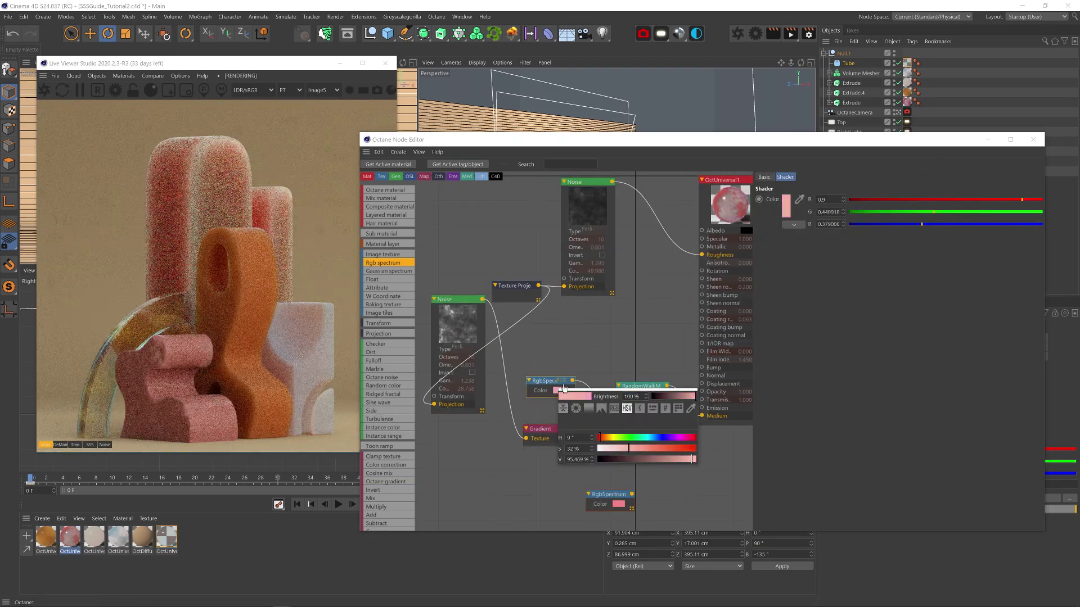